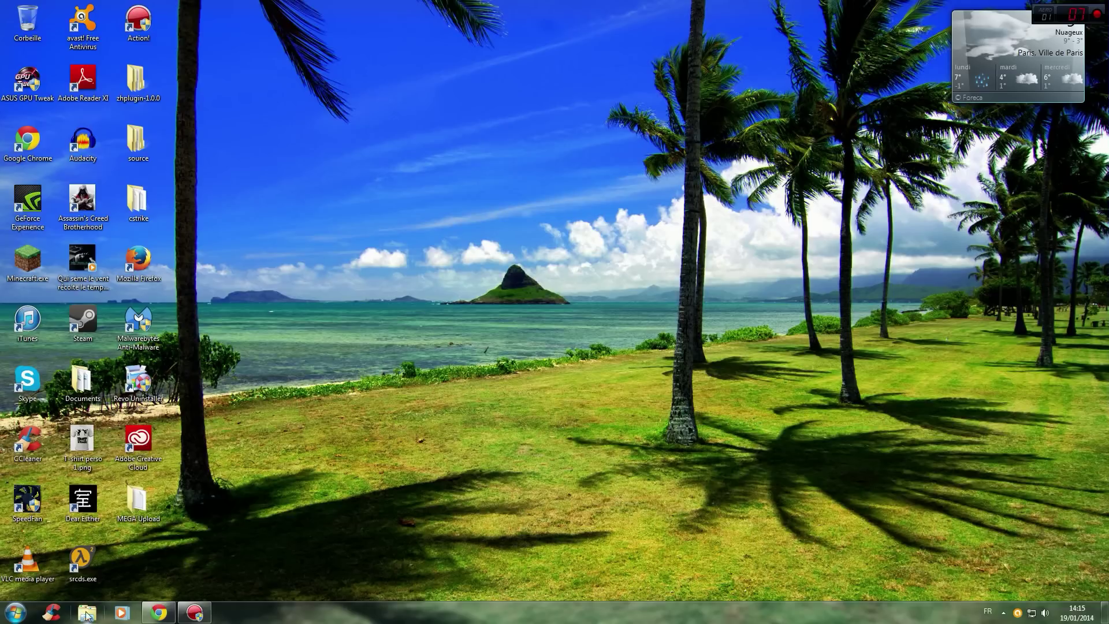
Open the local C: drive from Start > Computer.
{"action": "left_click", "coordinate": [15, 612]}
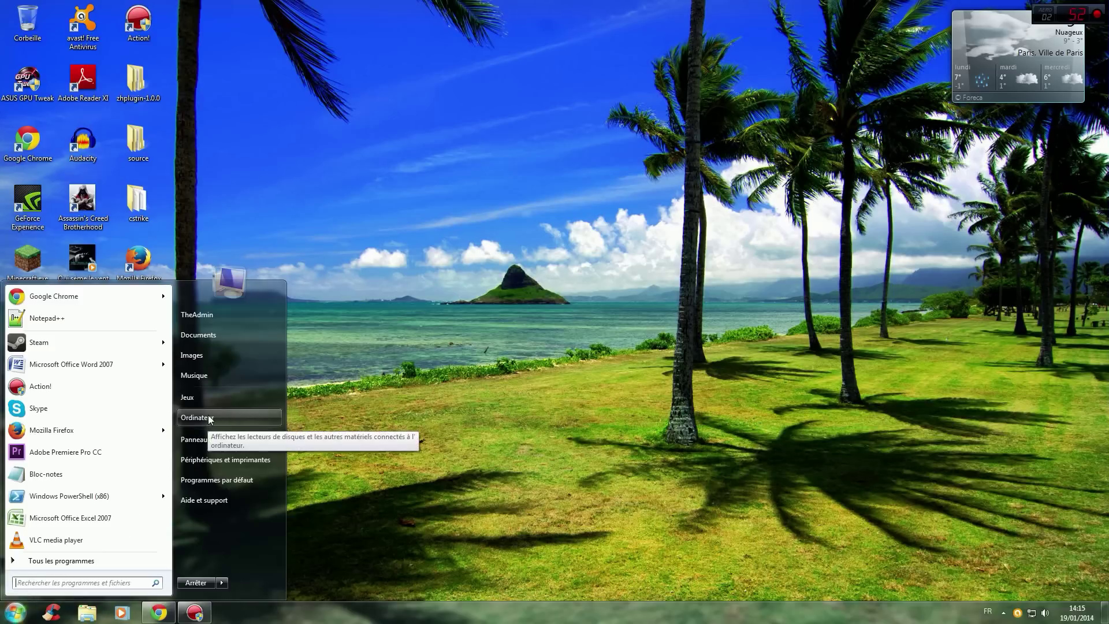
{"action": "left_click", "coordinate": [208, 416]}
{"action": "double_click", "coordinate": [554, 235]}
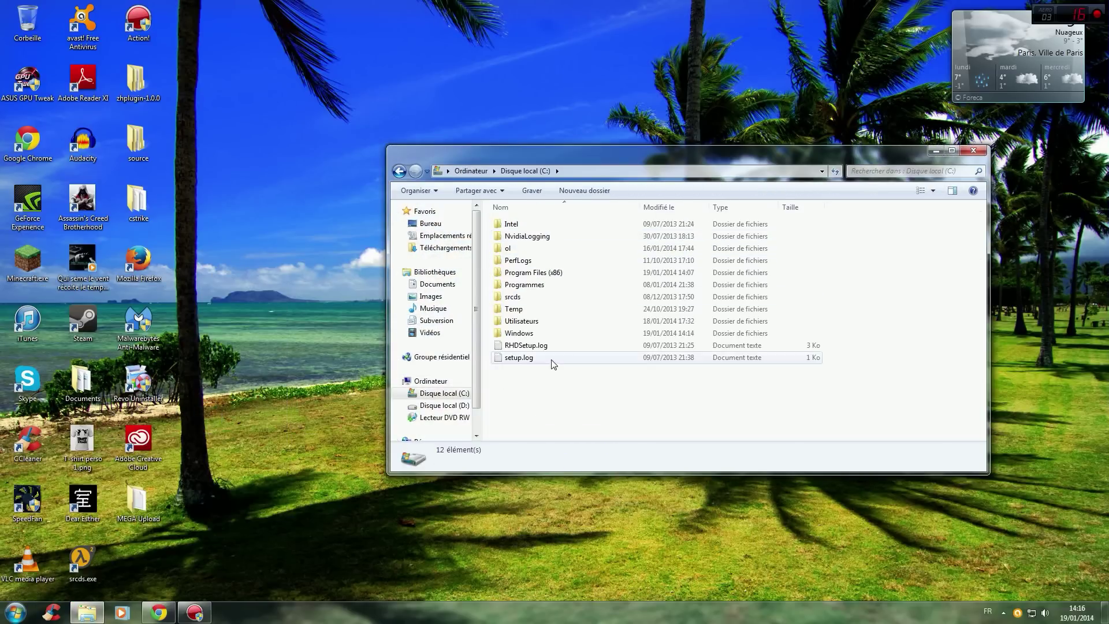
Create a new folder named srcds1 at the root of C:.
{"action": "right_click", "coordinate": [532, 385]}
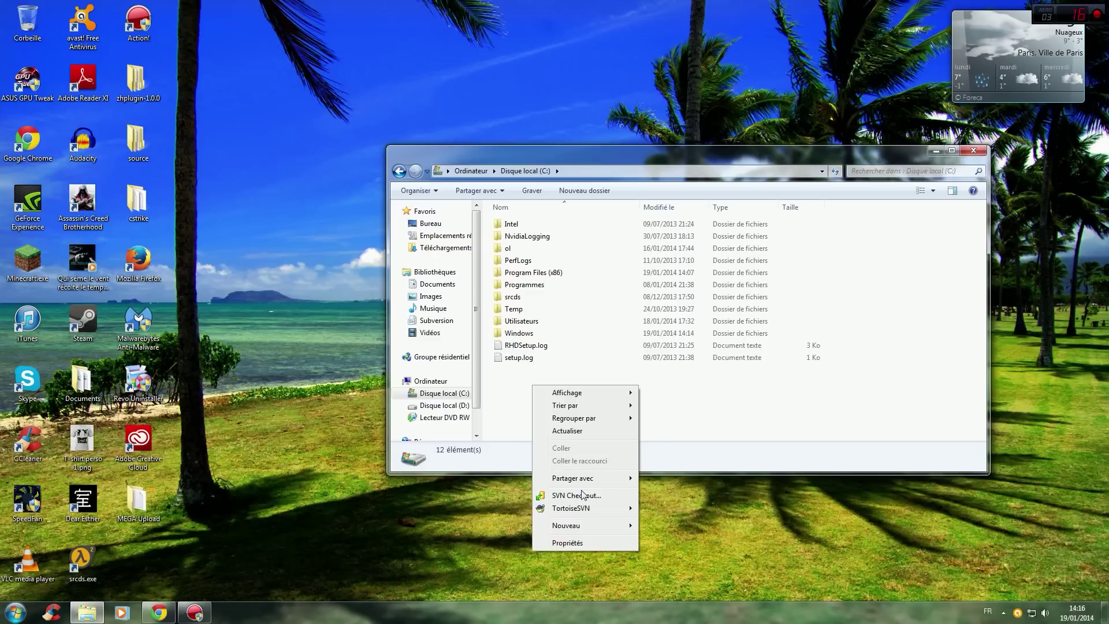
{"action": "mouse_move", "coordinate": [592, 525]}
{"action": "left_click", "coordinate": [665, 527]}
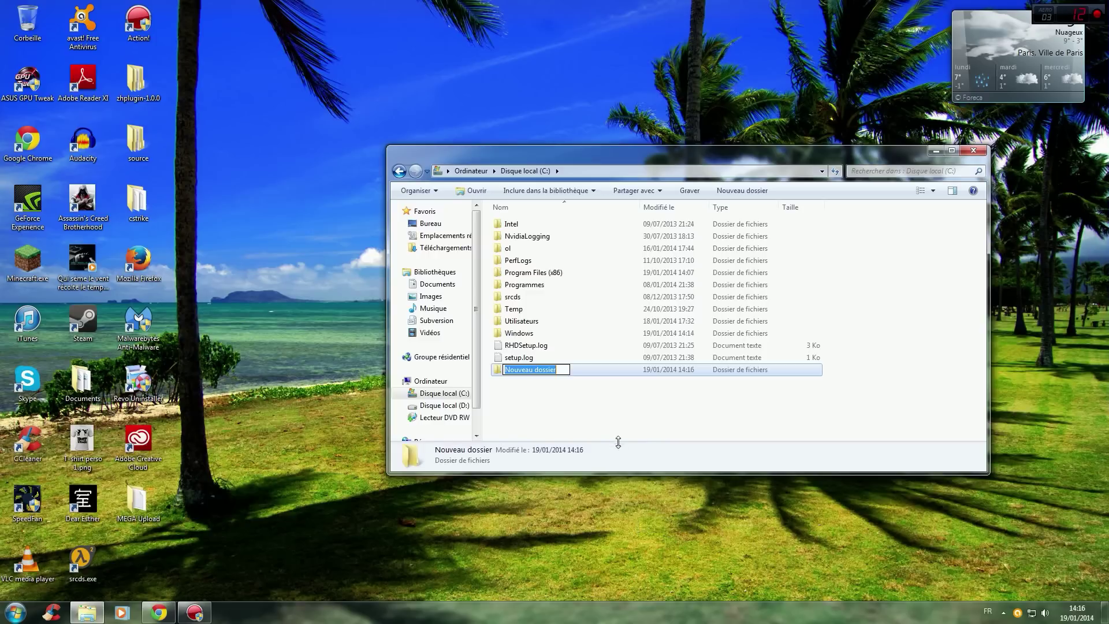
{"action": "type", "text": "srcds"}
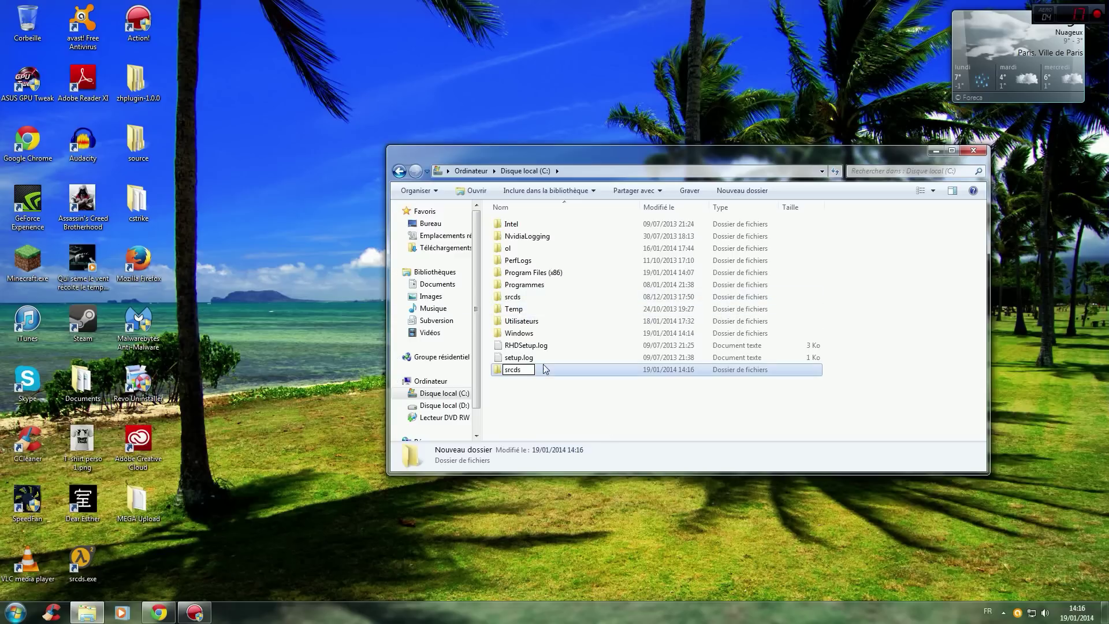
{"action": "type", "text": "1"}
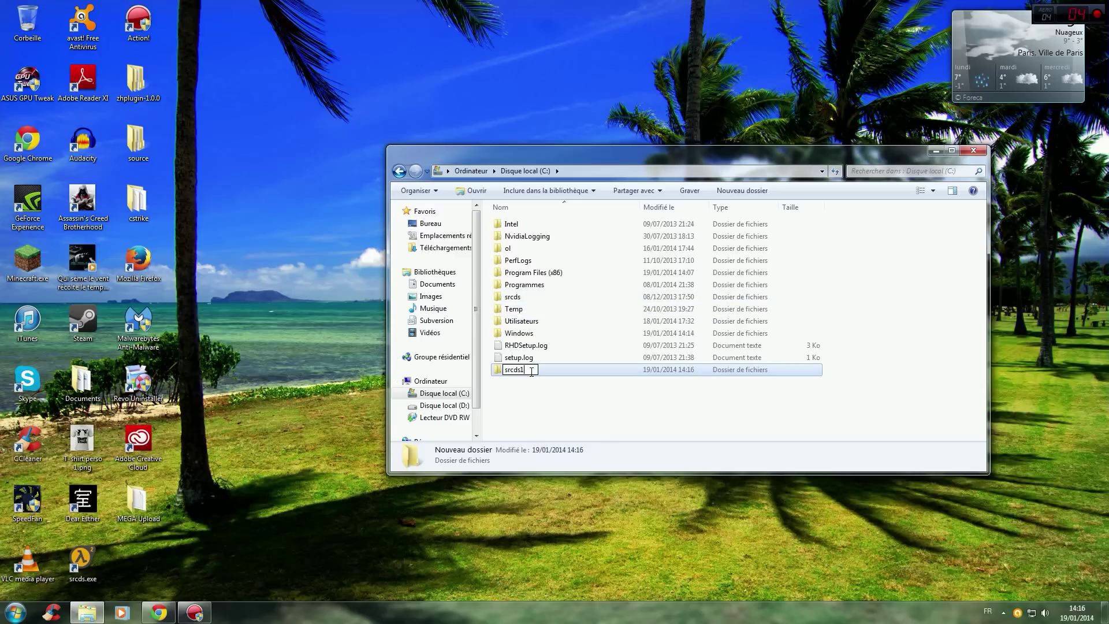
{"action": "left_click", "coordinate": [525, 412]}
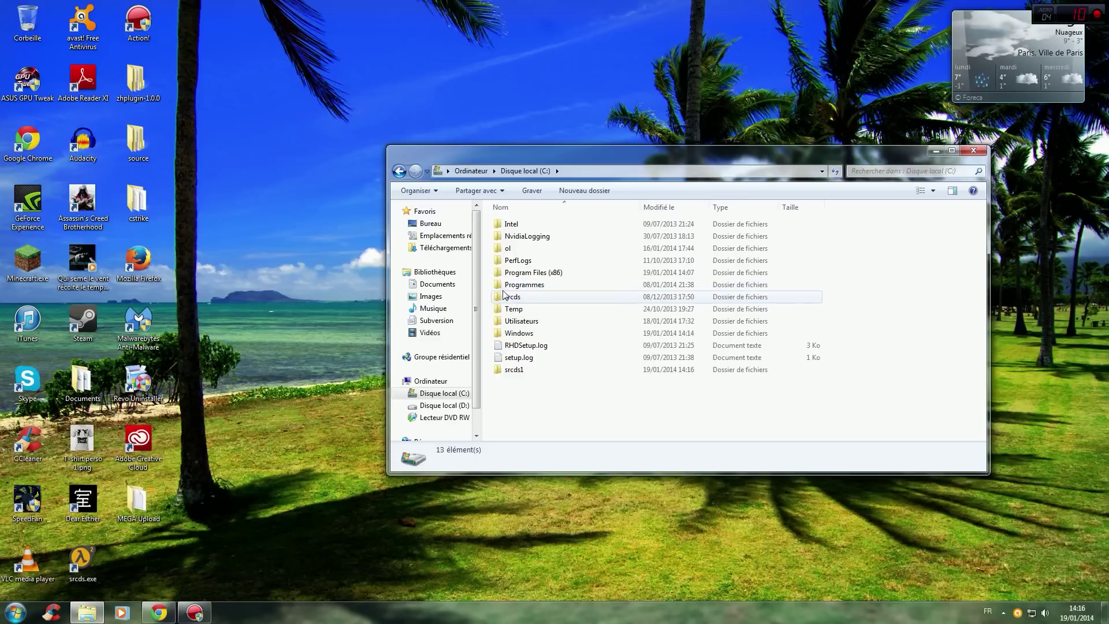
{"action": "mouse_move", "coordinate": [515, 298]}
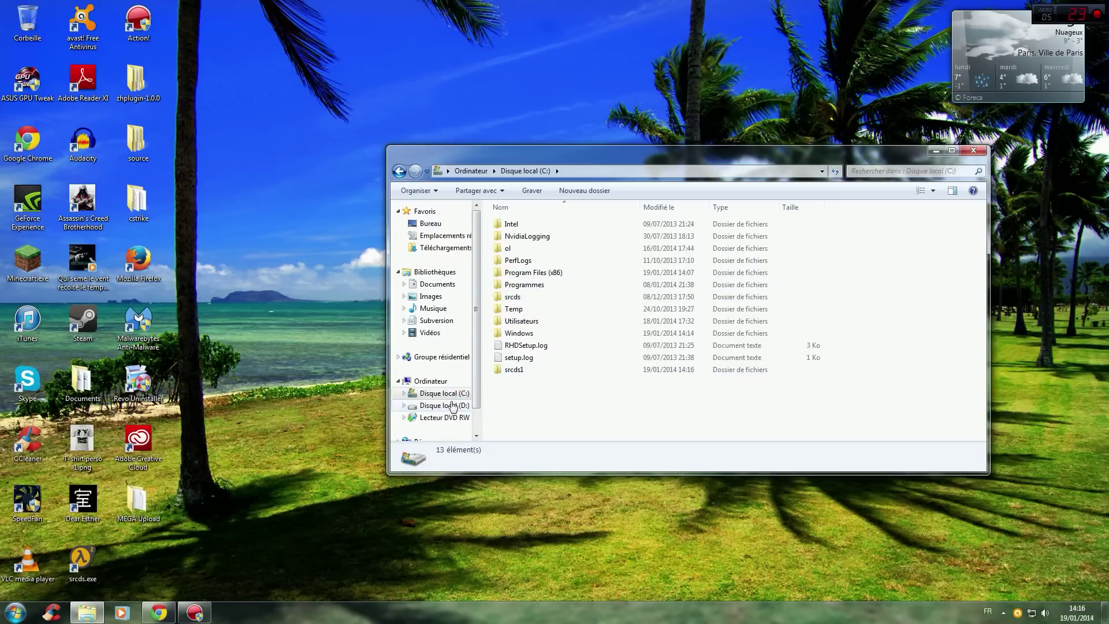
Inside srcds1, create a new folder named steamcmd.
{"action": "double_click", "coordinate": [517, 371]}
{"action": "right_click", "coordinate": [542, 258]}
{"action": "mouse_move", "coordinate": [591, 428]}
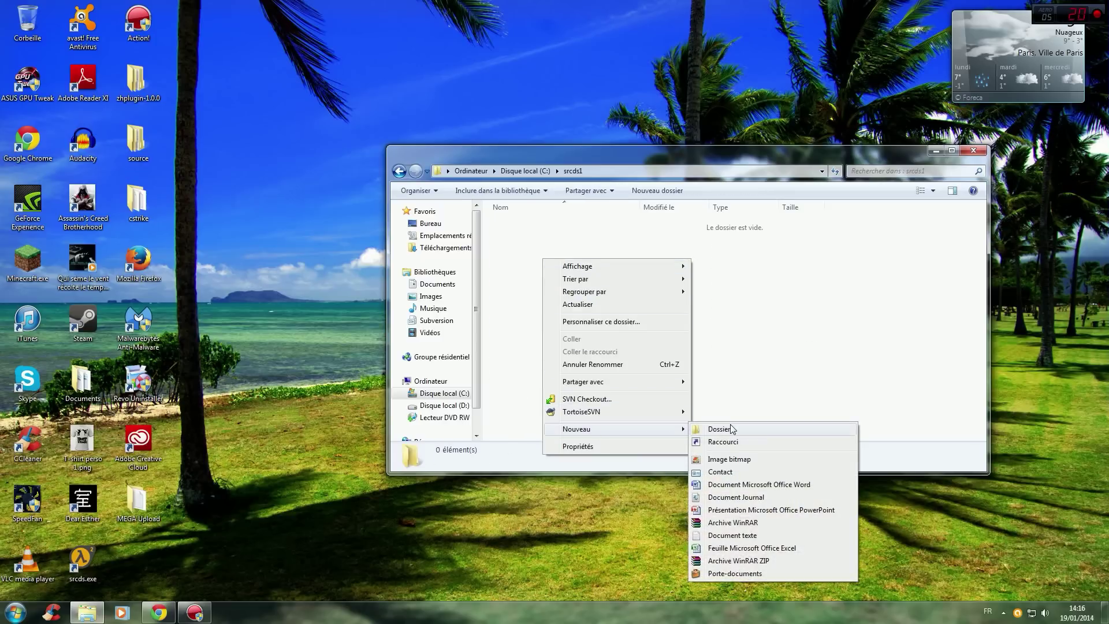
{"action": "left_click", "coordinate": [730, 425]}
{"action": "type", "text": "steamcmd"}
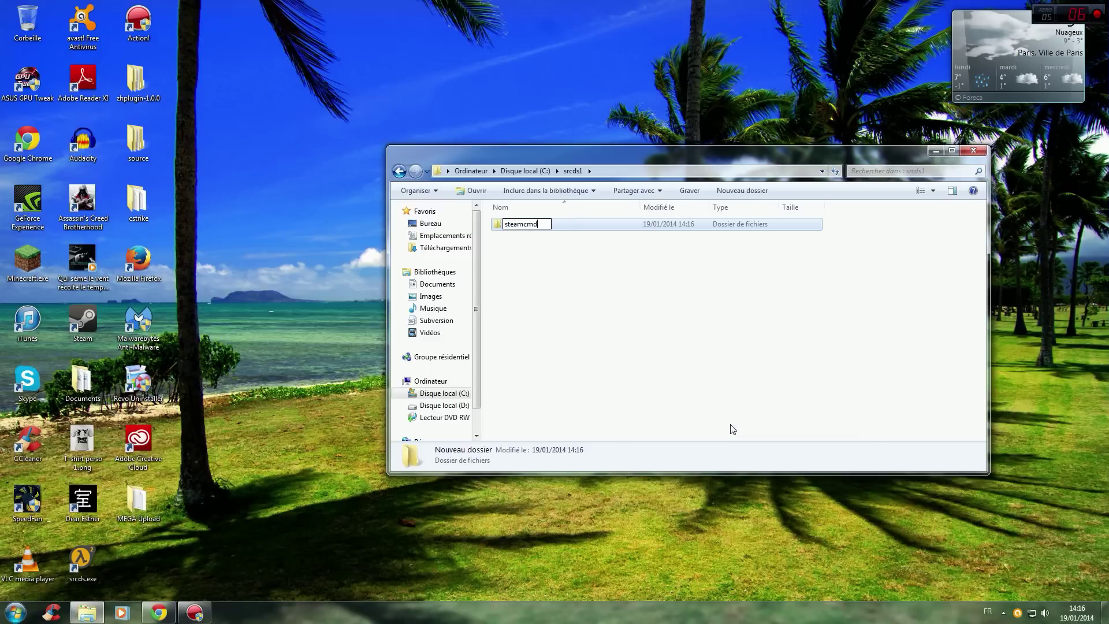
{"action": "key", "text": "Return"}
Open the empty steamcmd folder and return to the web browser.
{"action": "left_click", "coordinate": [609, 335]}
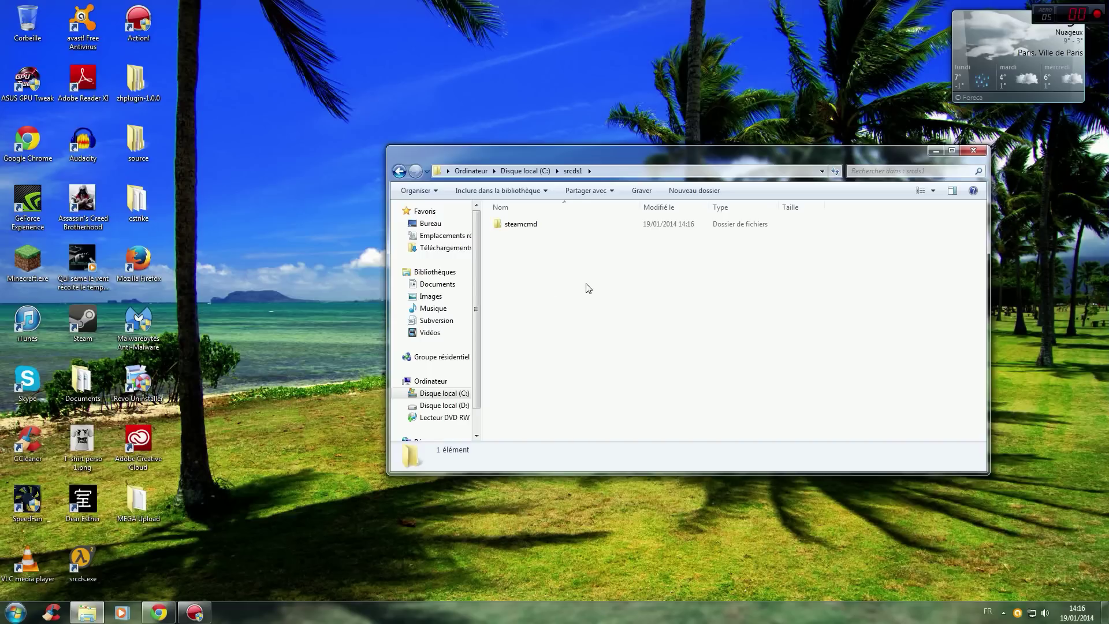
{"action": "double_click", "coordinate": [524, 222]}
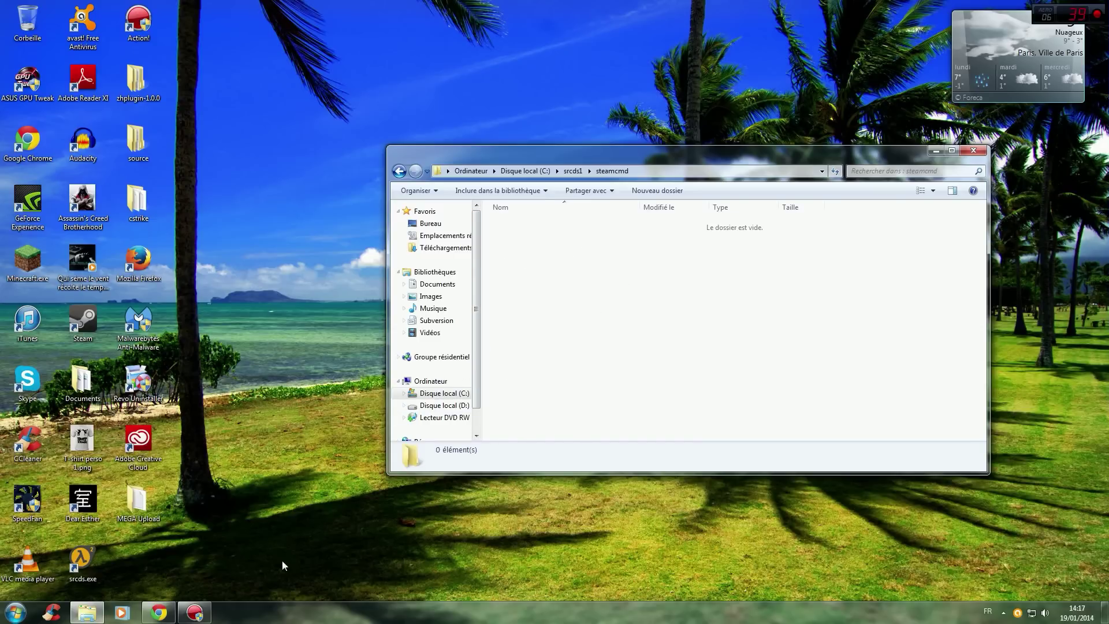
{"action": "left_click", "coordinate": [157, 620]}
Download steamcmd_win32.zip (713 KB) from the MEGA page and open the finished archive.
{"action": "left_click", "coordinate": [278, 7]}
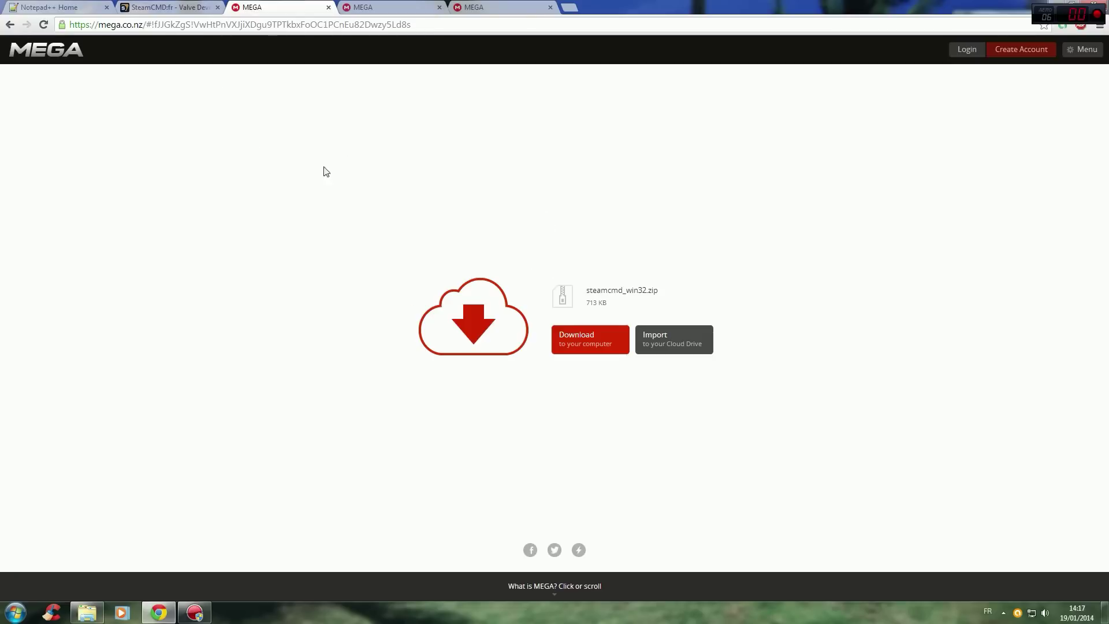
{"action": "left_click", "coordinate": [585, 338]}
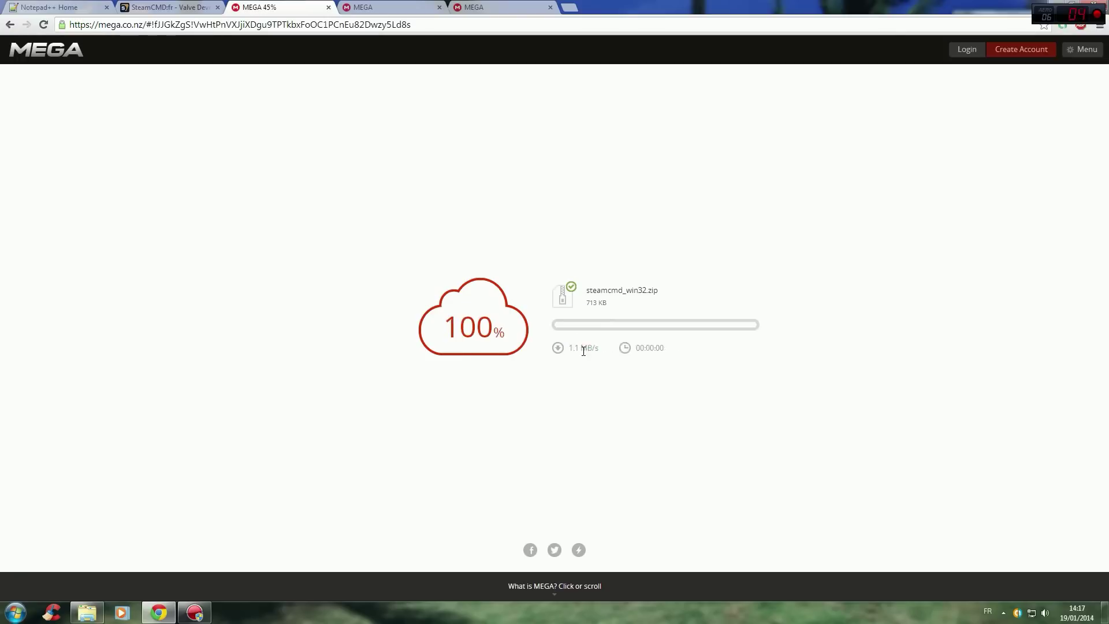
{"action": "left_click", "coordinate": [48, 587]}
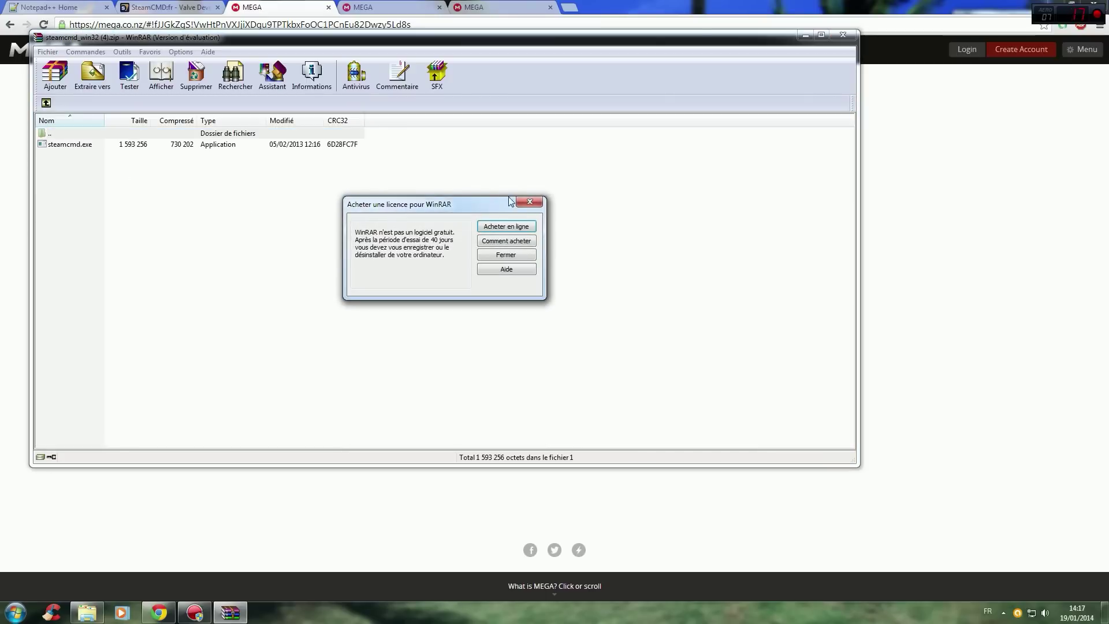
Extract steamcmd.exe into C:\srcds1\steamcmd, then close WinRAR.
{"action": "left_click", "coordinate": [527, 201]}
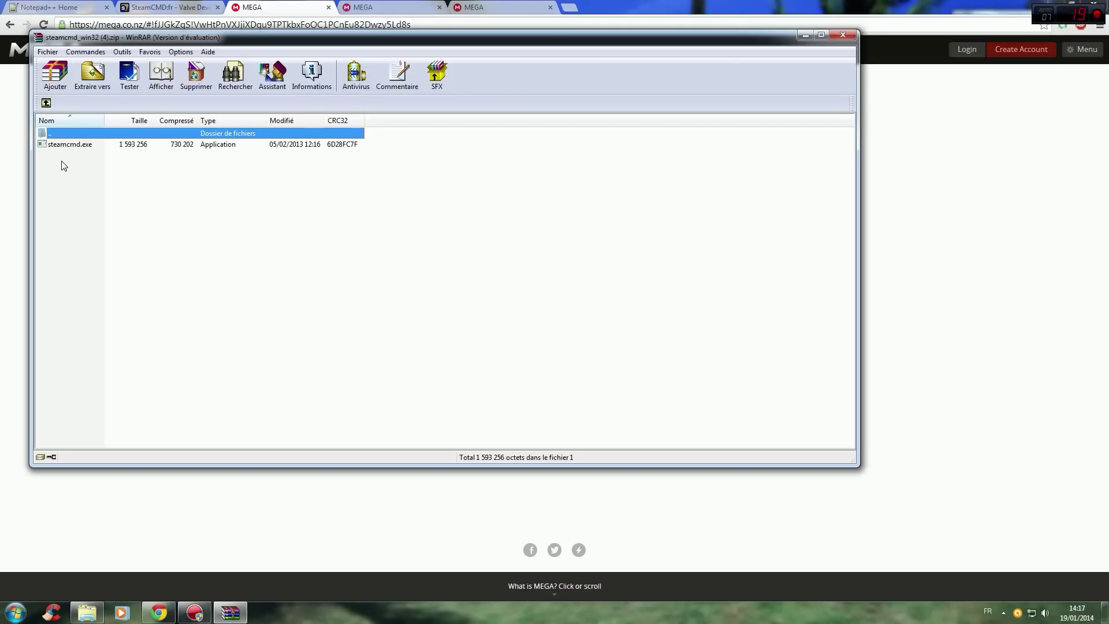
{"action": "left_click", "coordinate": [92, 74]}
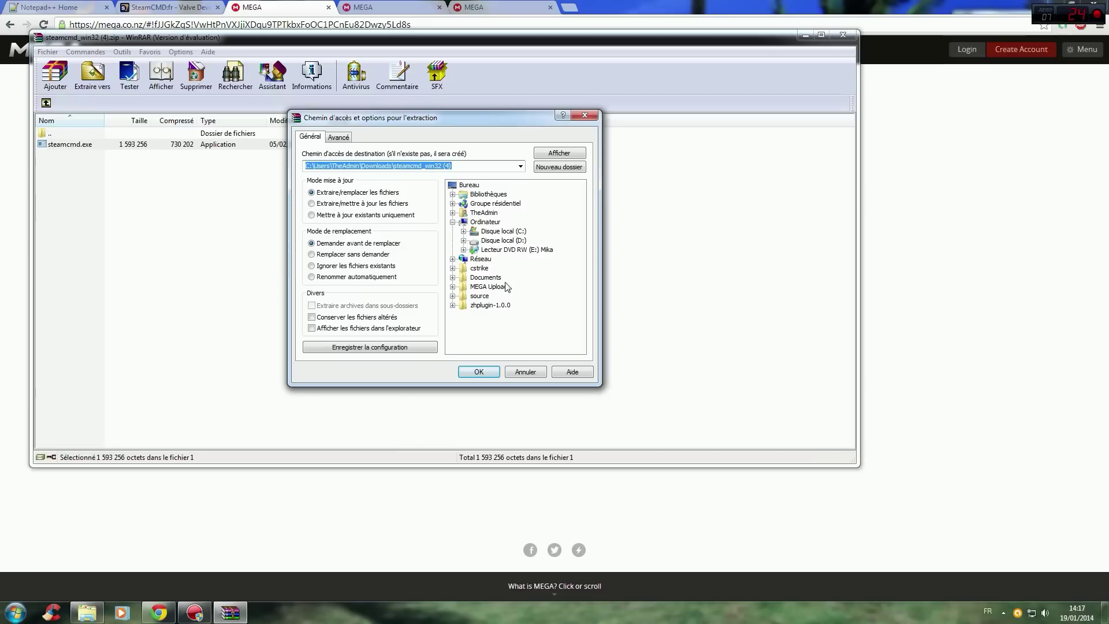
{"action": "left_click", "coordinate": [492, 233]}
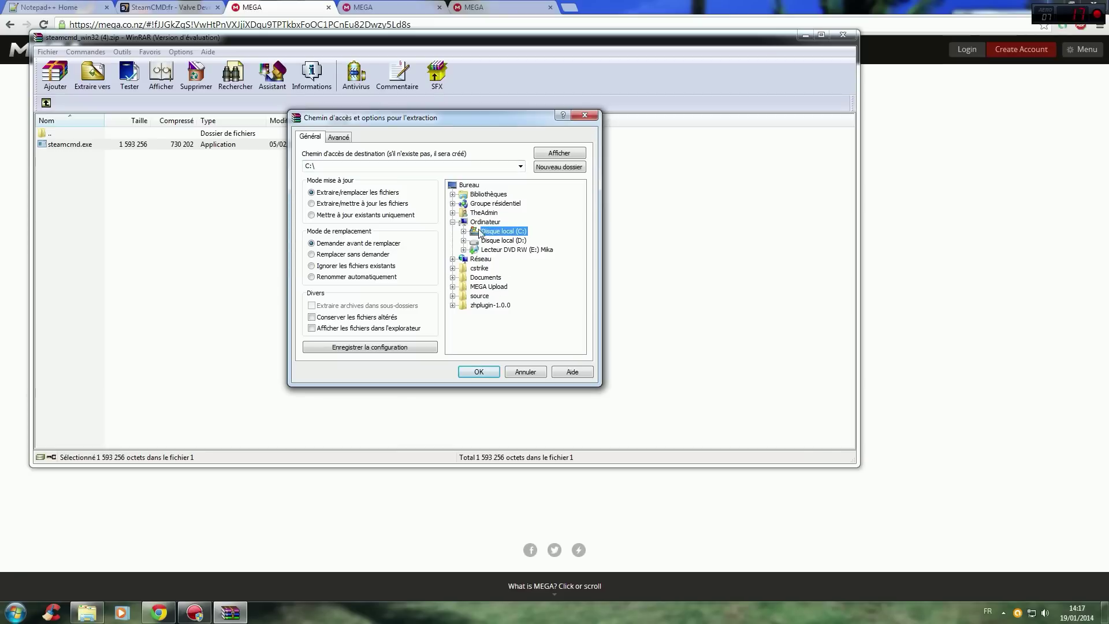
{"action": "left_click", "coordinate": [464, 231]}
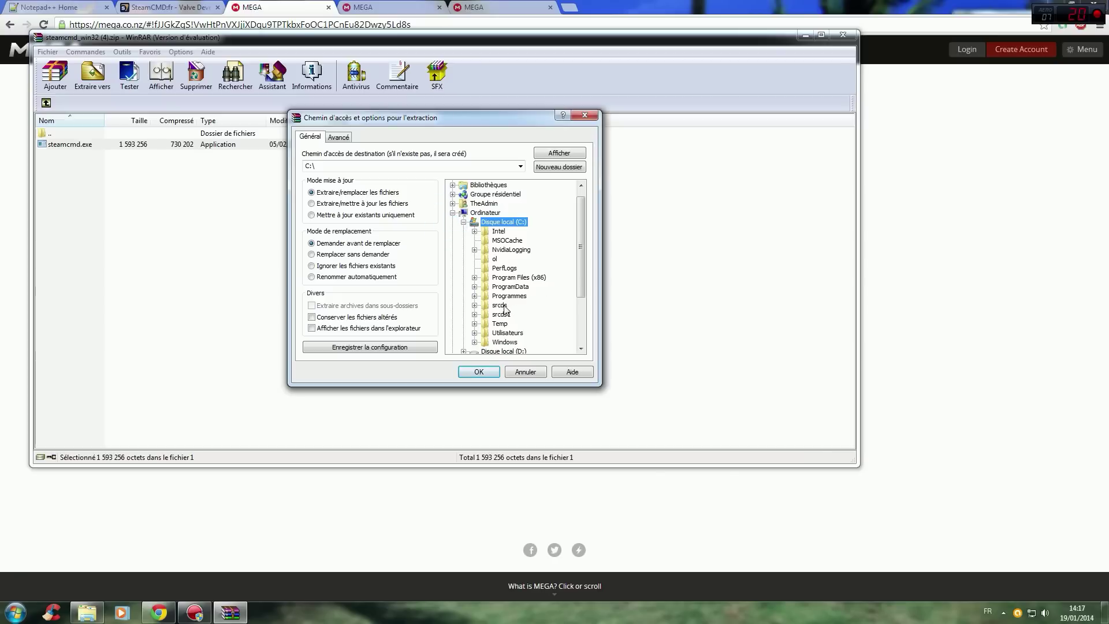
{"action": "left_click", "coordinate": [475, 314]}
{"action": "left_click", "coordinate": [517, 323]}
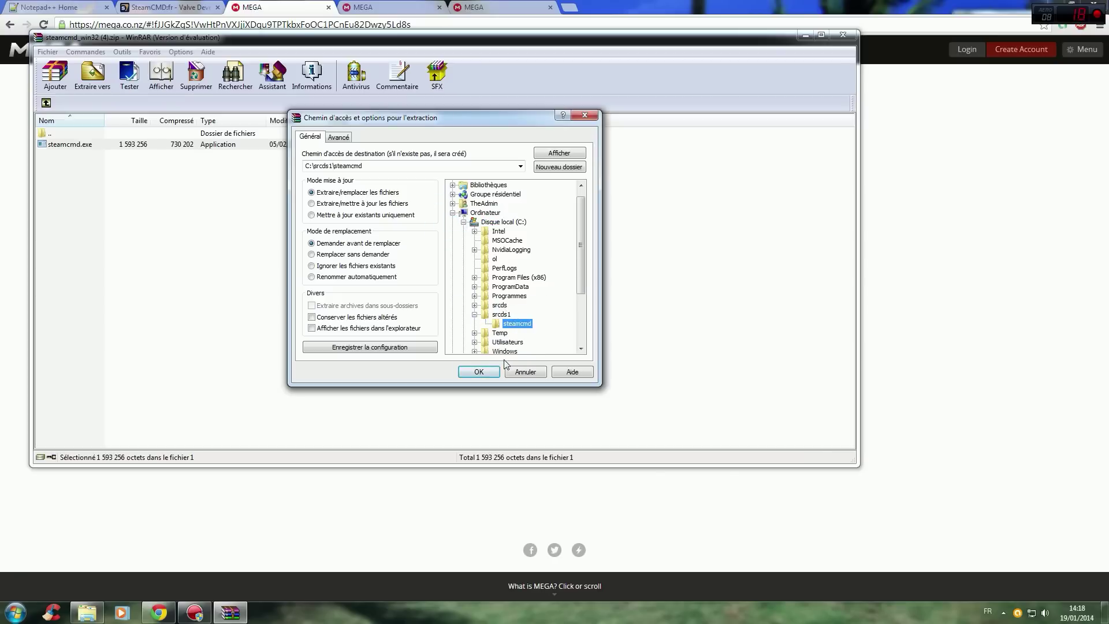
{"action": "left_click", "coordinate": [479, 372]}
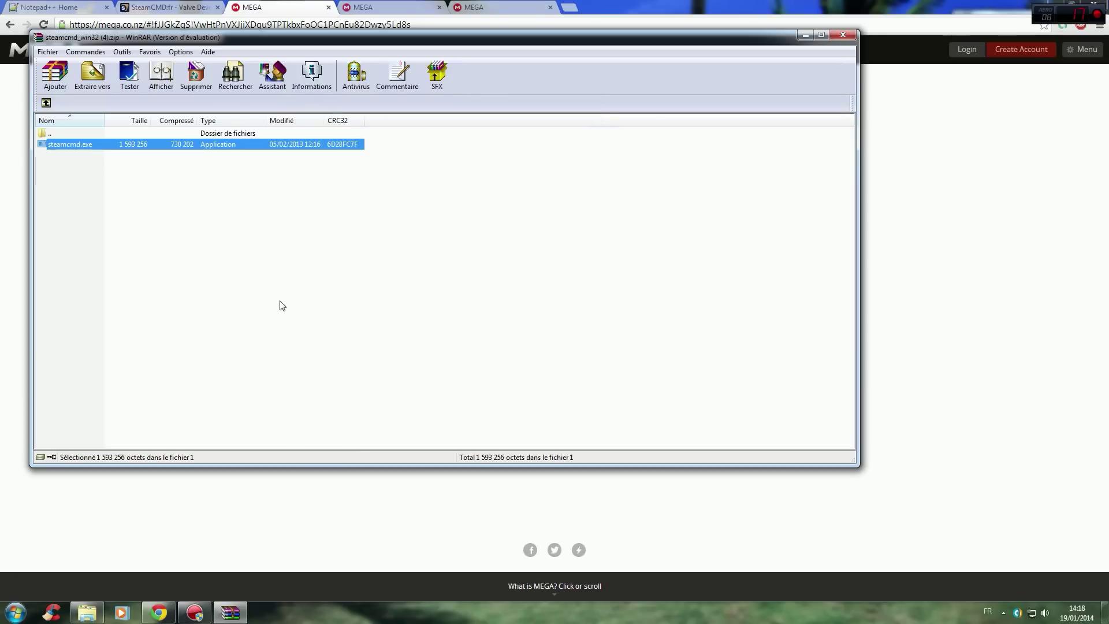
{"action": "left_click", "coordinate": [842, 35]}
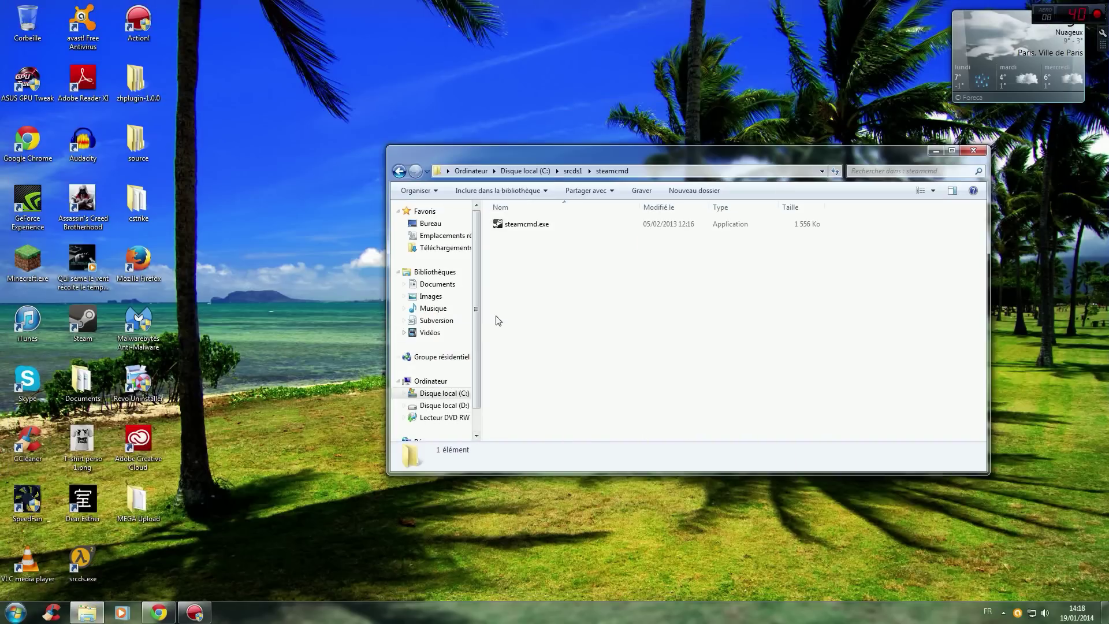
Run steamcmd.exe from C:\srcds1\steamcmd and allow it past the security warning.
{"action": "left_click", "coordinate": [398, 171]}
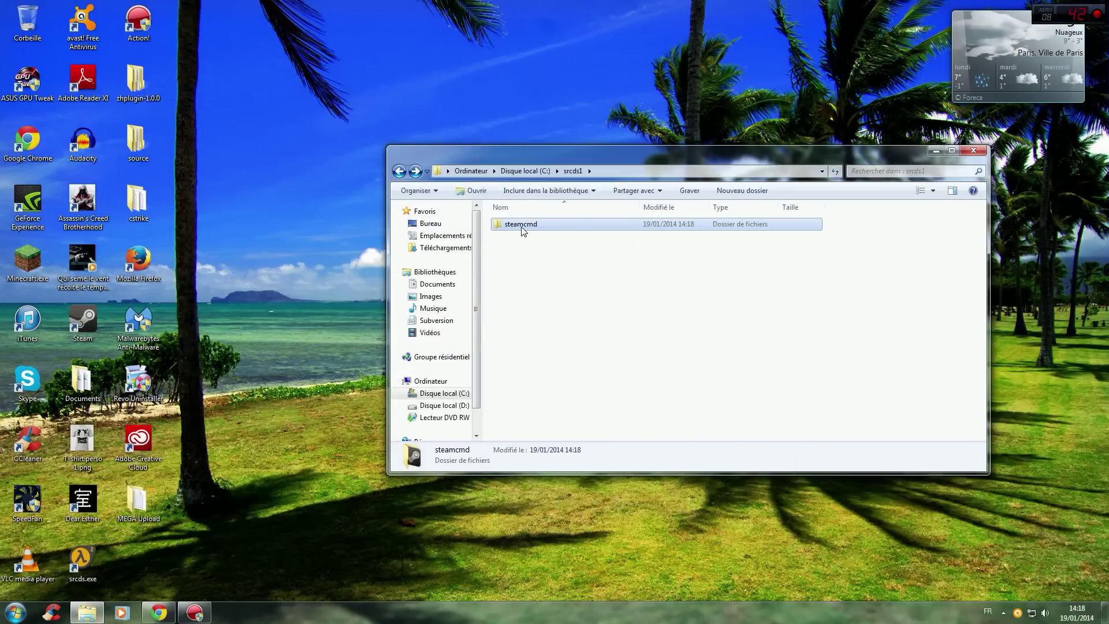
{"action": "double_click", "coordinate": [523, 226]}
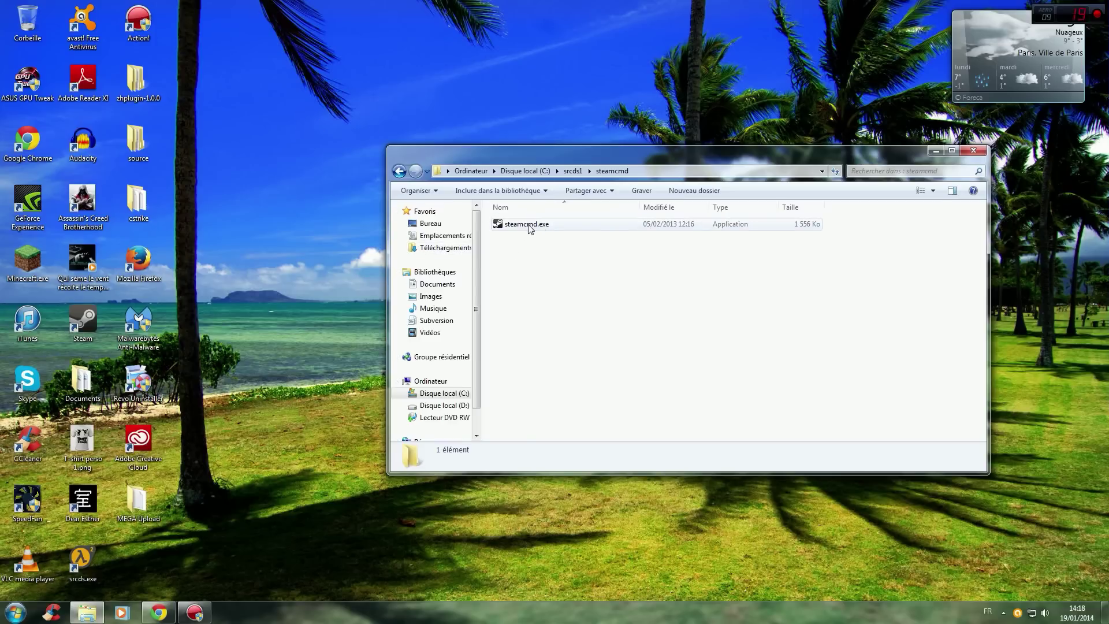
{"action": "double_click", "coordinate": [529, 225]}
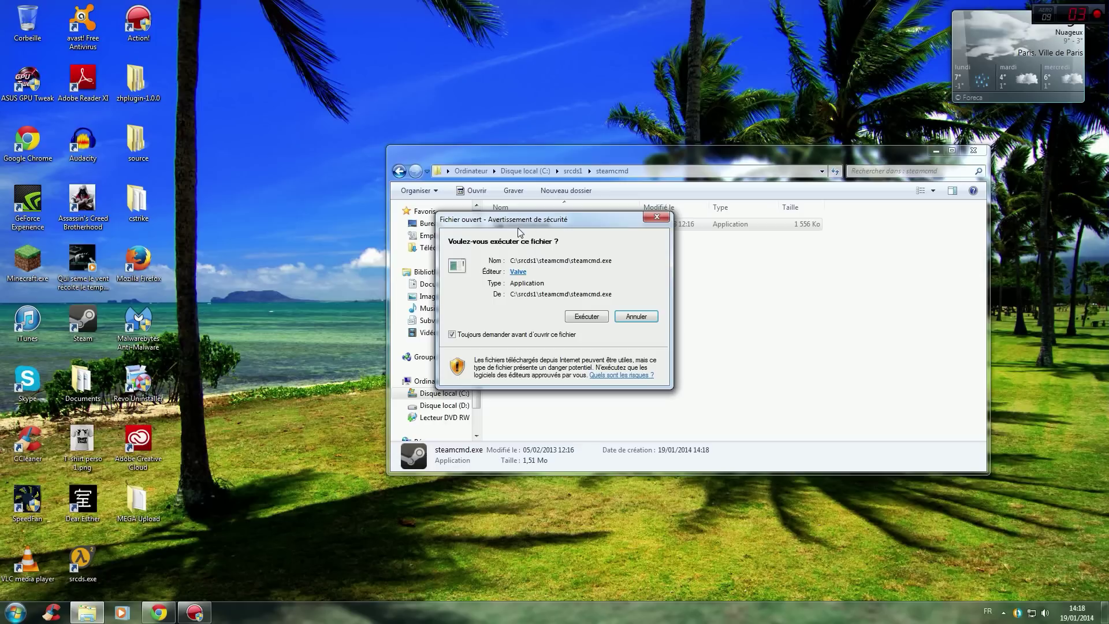
{"action": "left_click", "coordinate": [587, 316]}
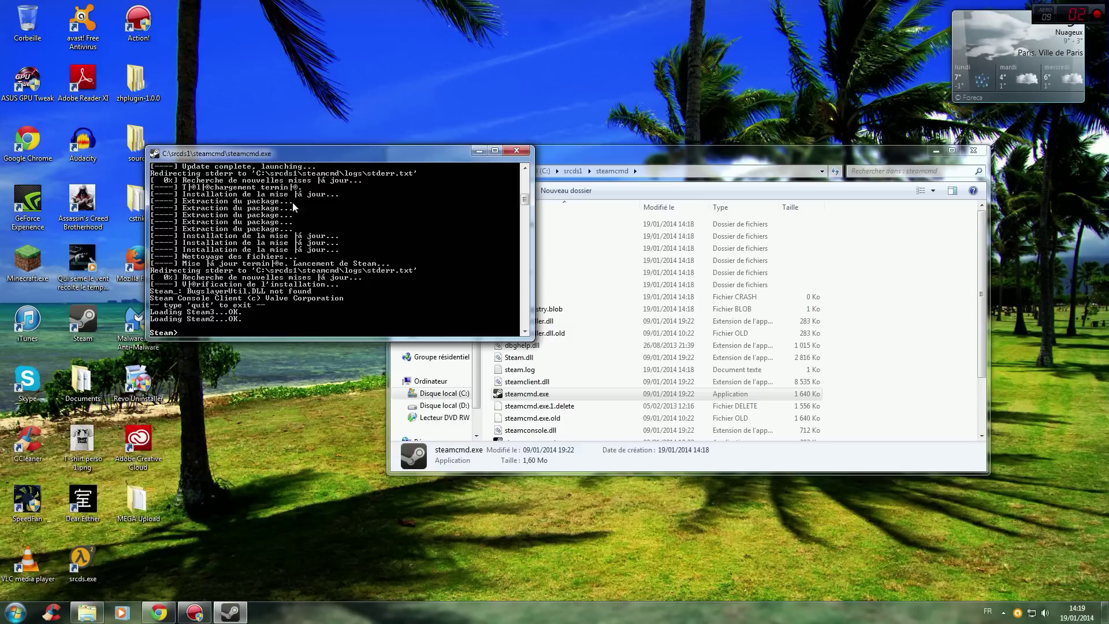
Close the SteamCMD console and select steamcmd.exe among the 24 installed items.
{"action": "left_click", "coordinate": [516, 152]}
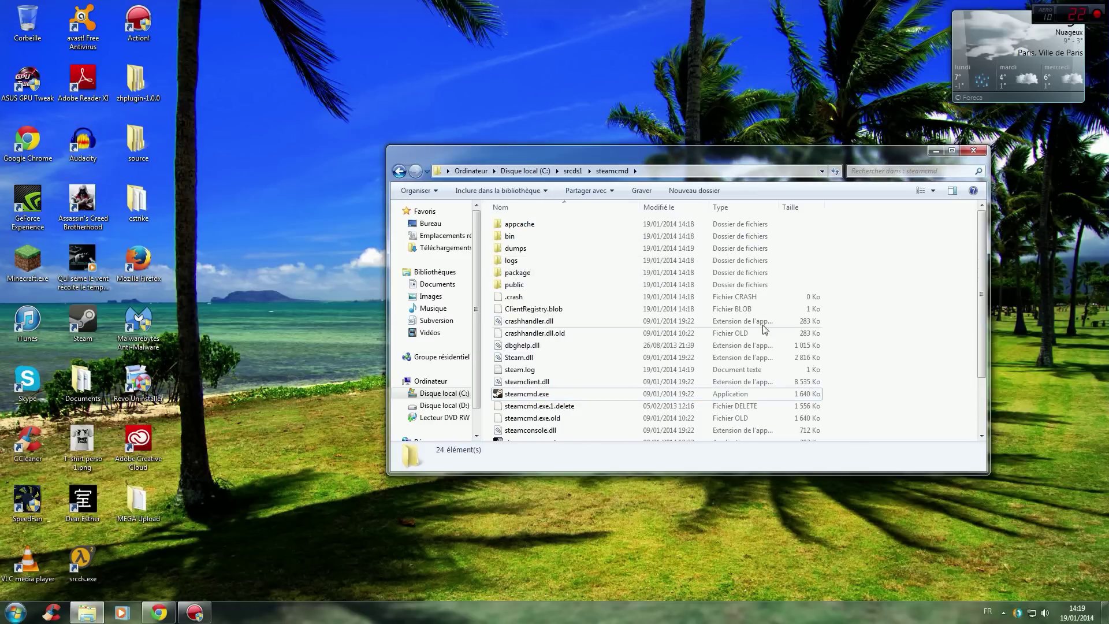
{"action": "scroll", "coordinate": [903, 297], "scroll_direction": "down", "scroll_amount": 2}
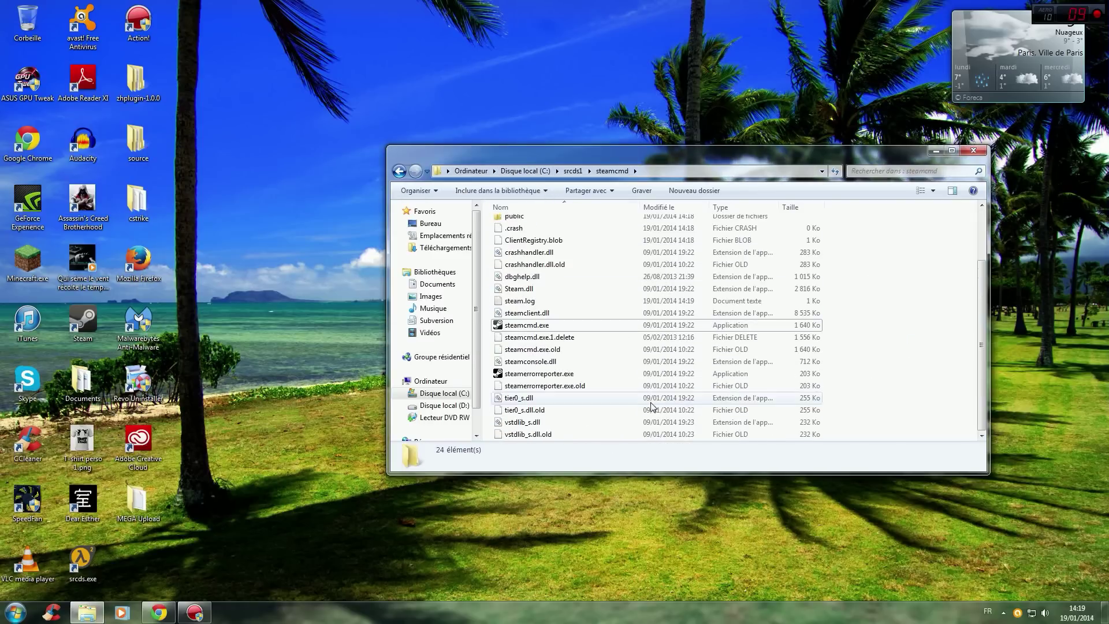
{"action": "scroll", "coordinate": [612, 398], "scroll_direction": "up", "scroll_amount": 2}
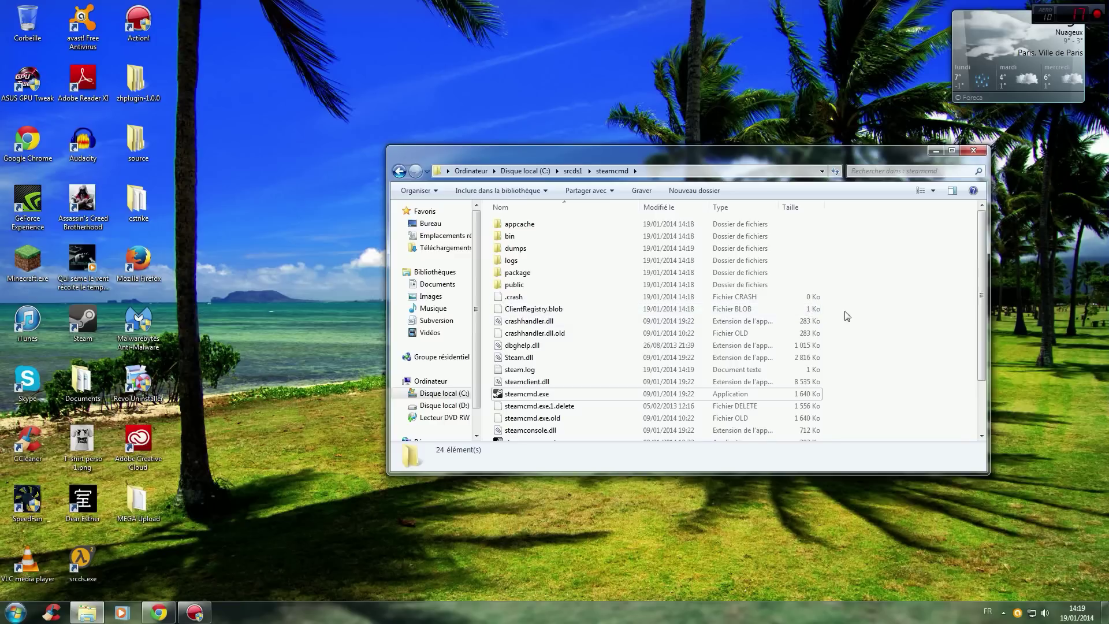
{"action": "scroll", "coordinate": [867, 316], "scroll_direction": "down", "scroll_amount": 2}
{"action": "scroll", "coordinate": [597, 378], "scroll_direction": "up", "scroll_amount": 2}
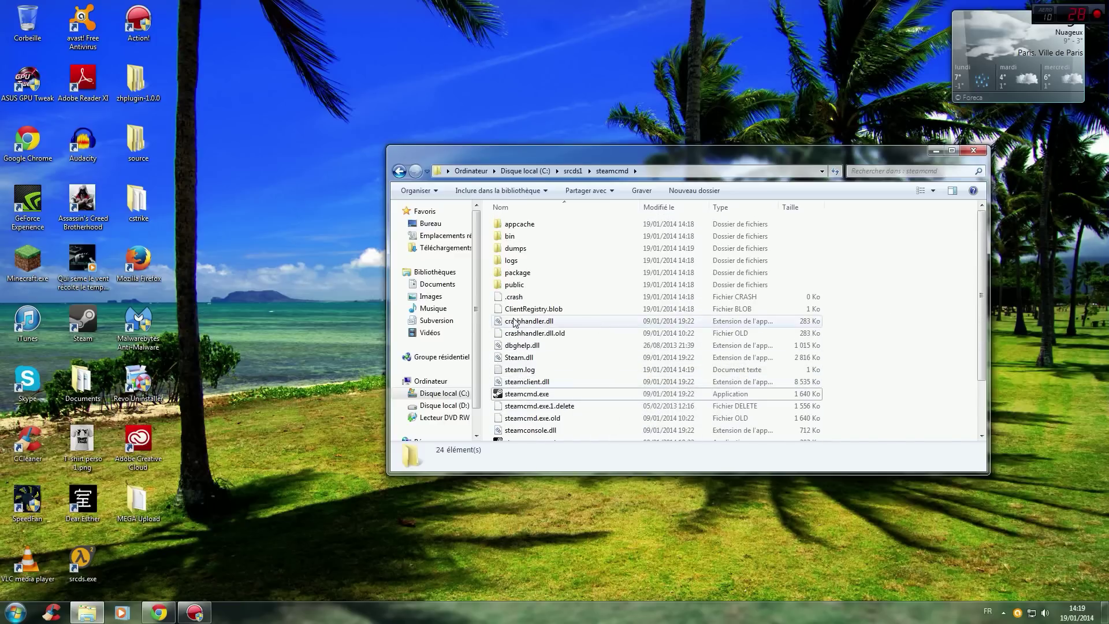
{"action": "scroll", "coordinate": [869, 316], "scroll_direction": "down", "scroll_amount": 2}
{"action": "scroll", "coordinate": [874, 323], "scroll_direction": "up", "scroll_amount": 1}
{"action": "scroll", "coordinate": [872, 323], "scroll_direction": "up", "scroll_amount": 1}
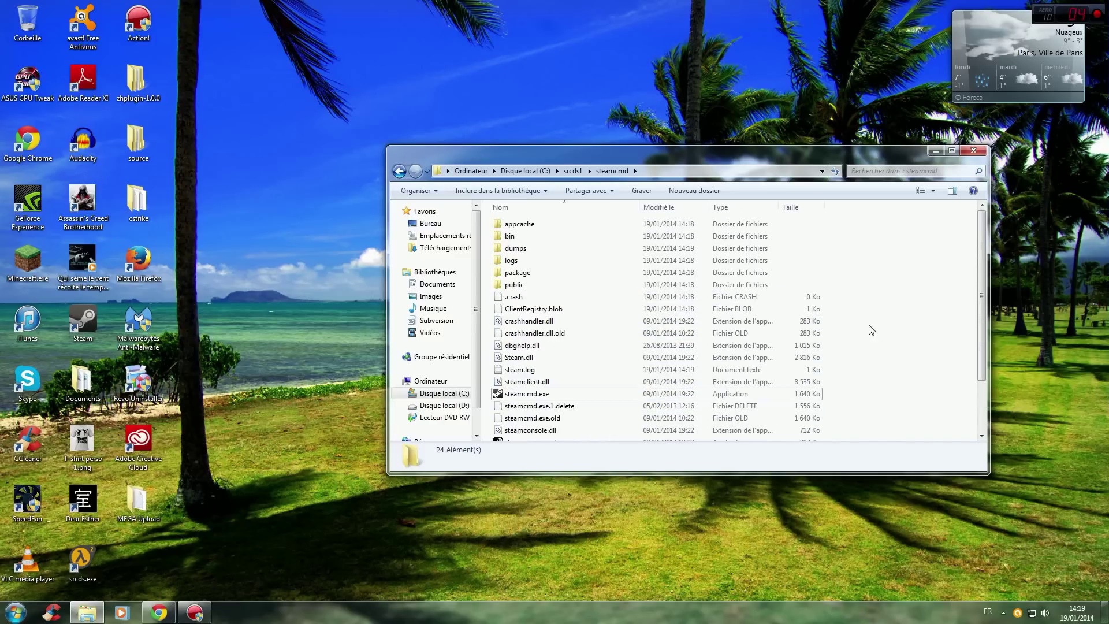
{"action": "left_click", "coordinate": [516, 394]}
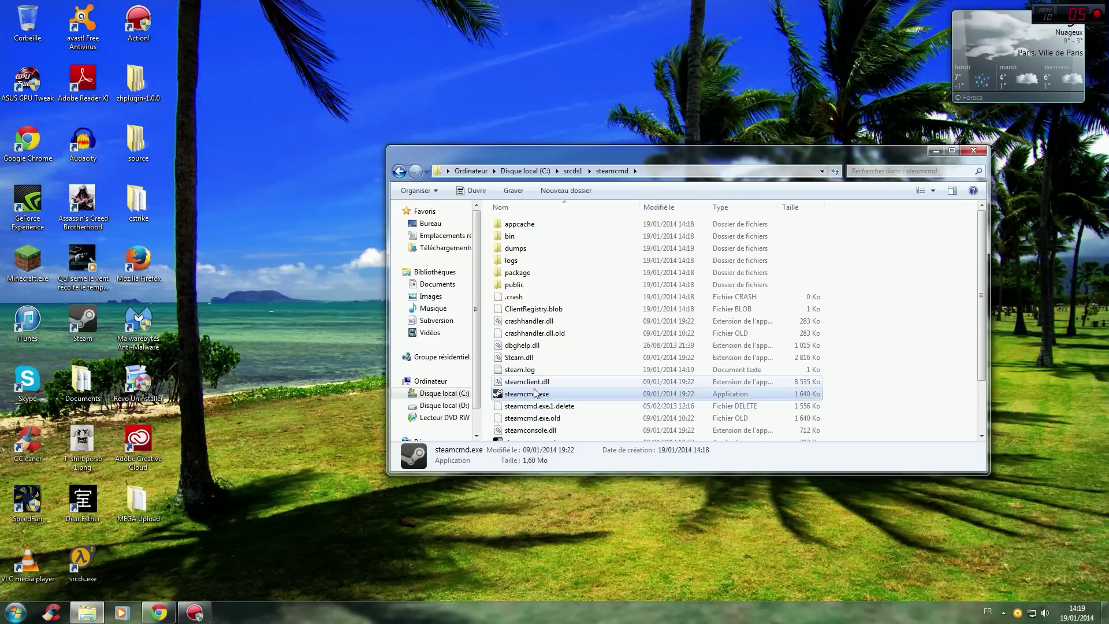
Relaunch SteamCMD, type login anonymous at the Steam prompt, and return to the MEGA page.
{"action": "double_click", "coordinate": [534, 398]}
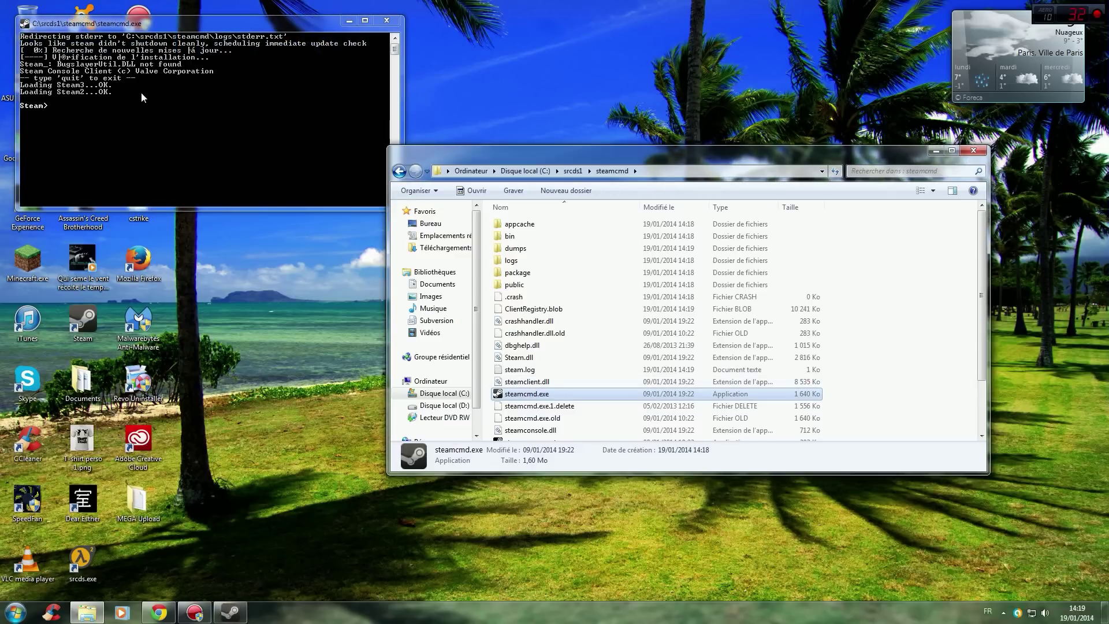
{"action": "left_click", "coordinate": [89, 112]}
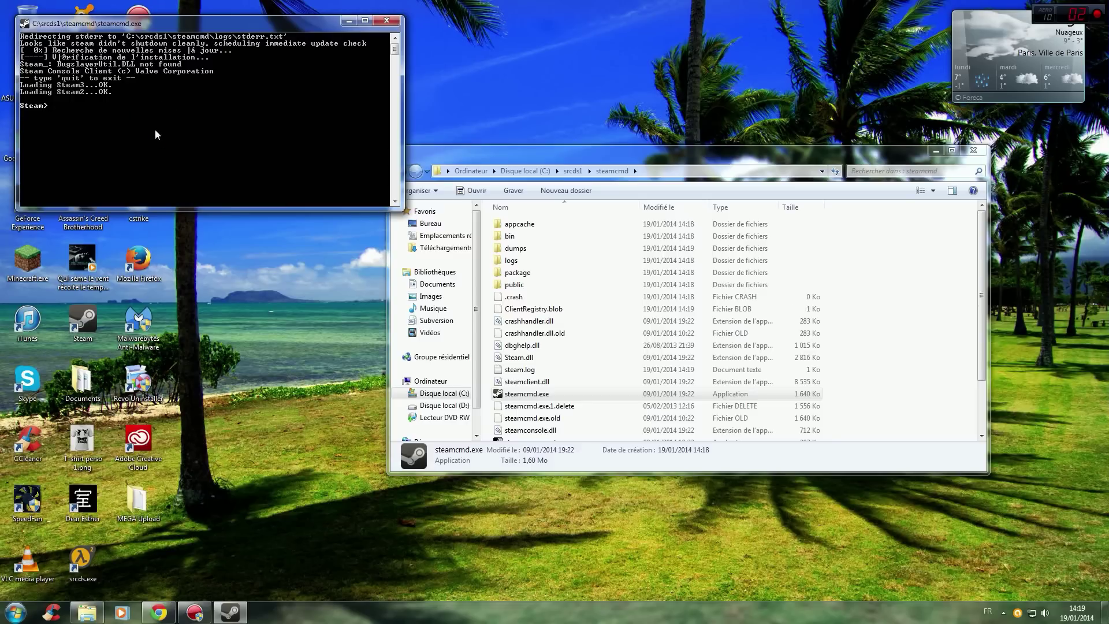
{"action": "type", "text": "login anonymous"}
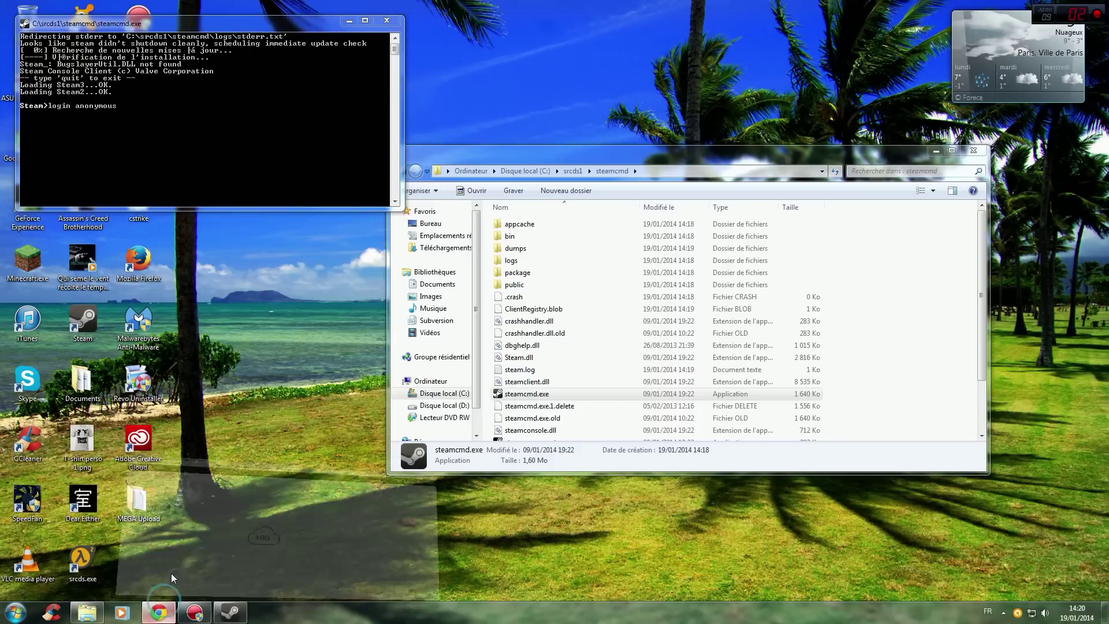
{"action": "left_click", "coordinate": [159, 612]}
{"action": "left_click", "coordinate": [354, 8]}
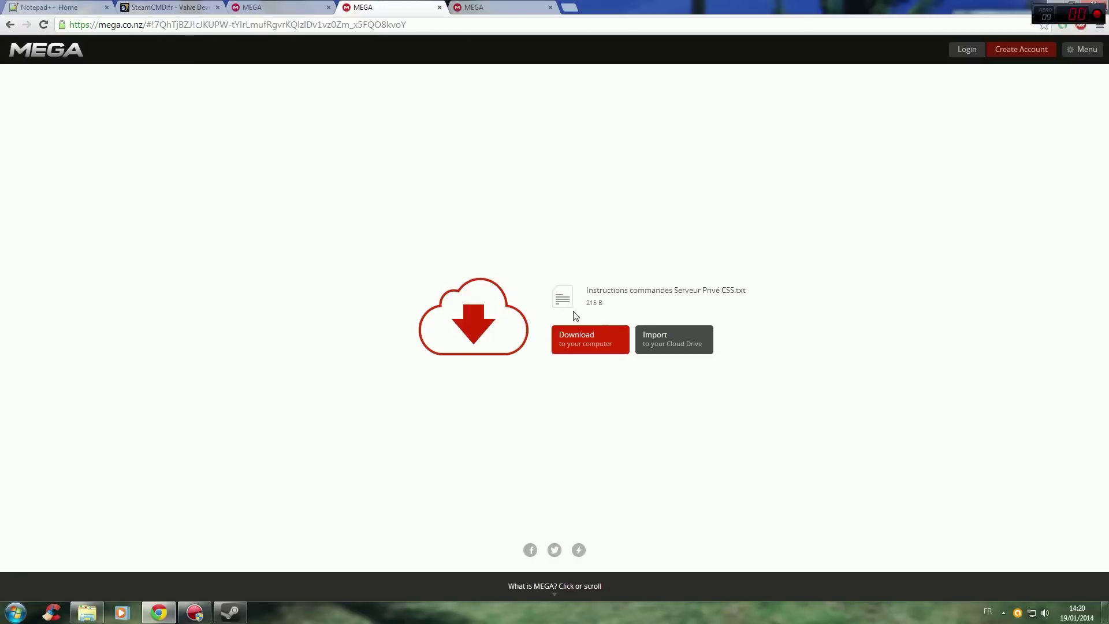
Submit the login anonymous command in the SteamCMD console.
{"action": "left_click", "coordinate": [173, 608]}
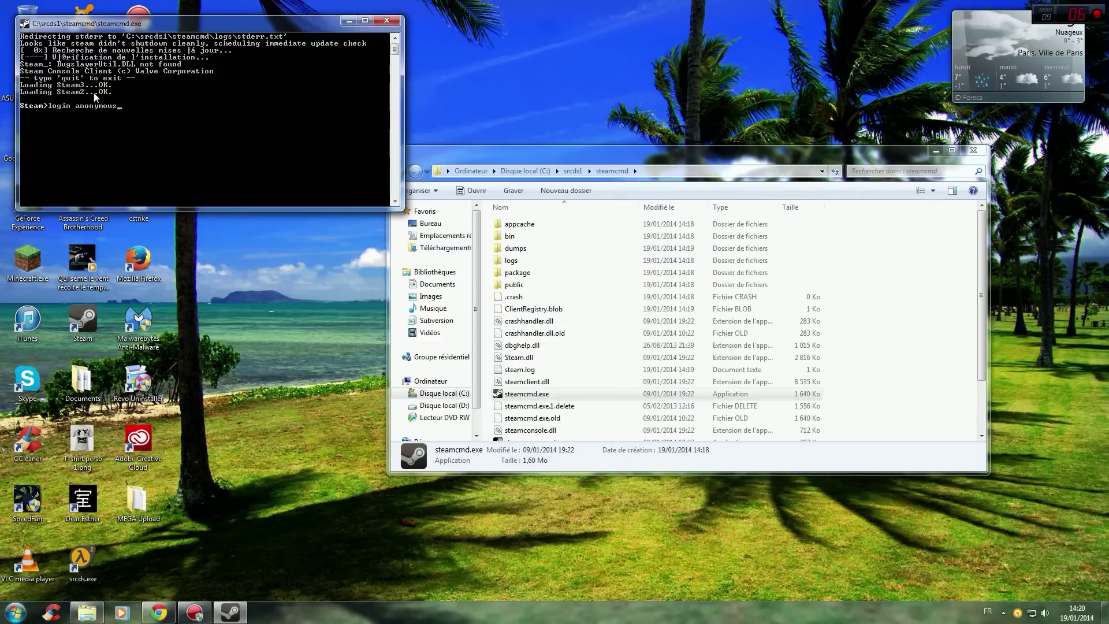
{"action": "left_click", "coordinate": [174, 608]}
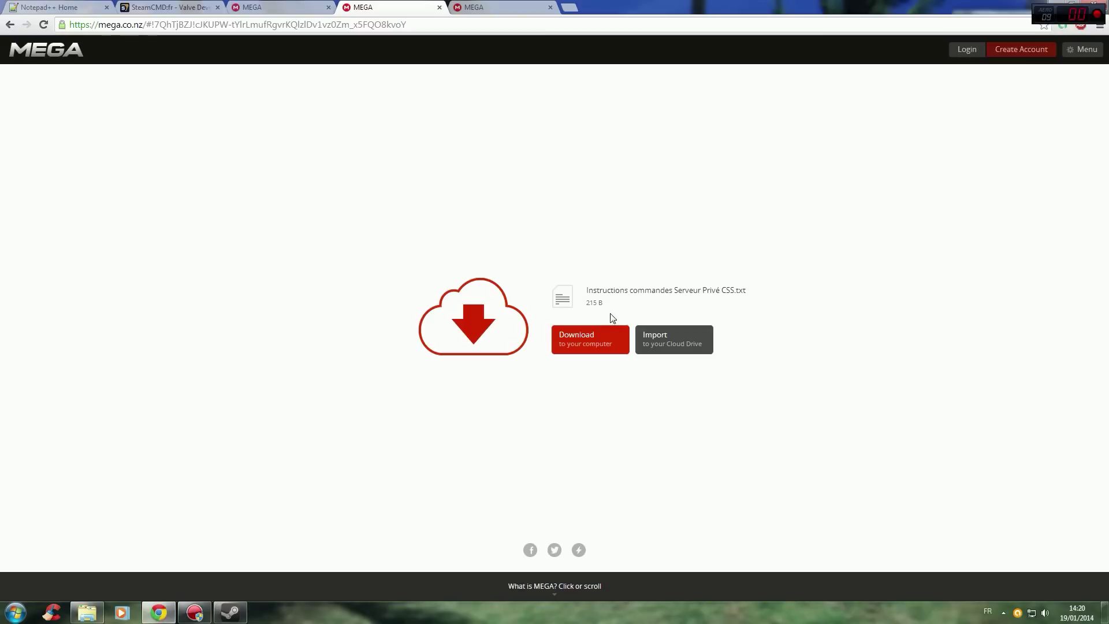
{"action": "left_click", "coordinate": [162, 611]}
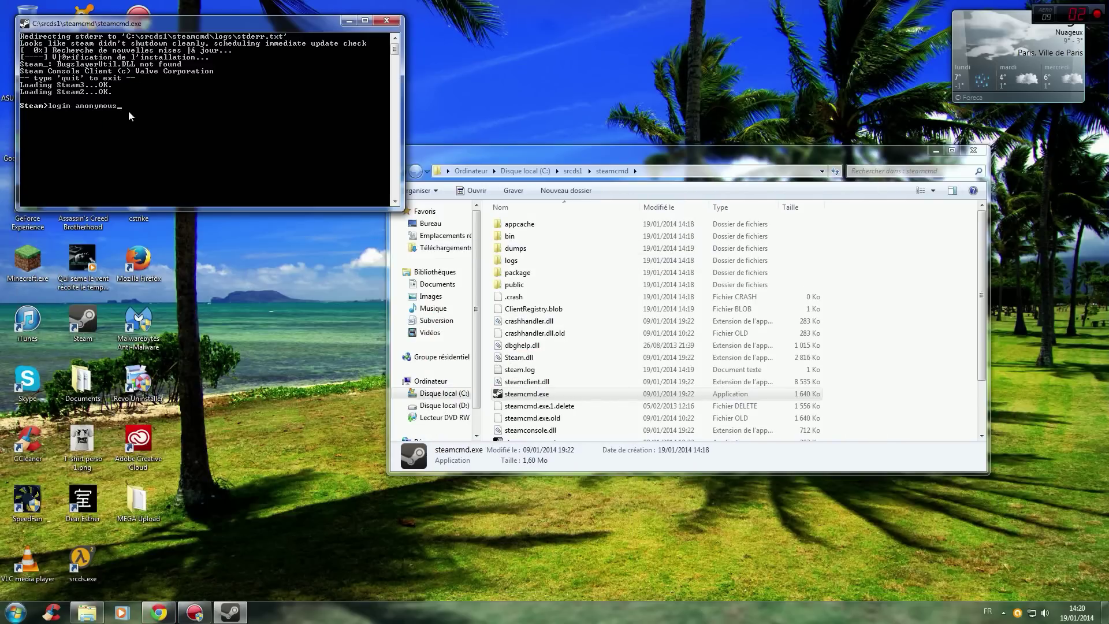
{"action": "key", "text": "Return"}
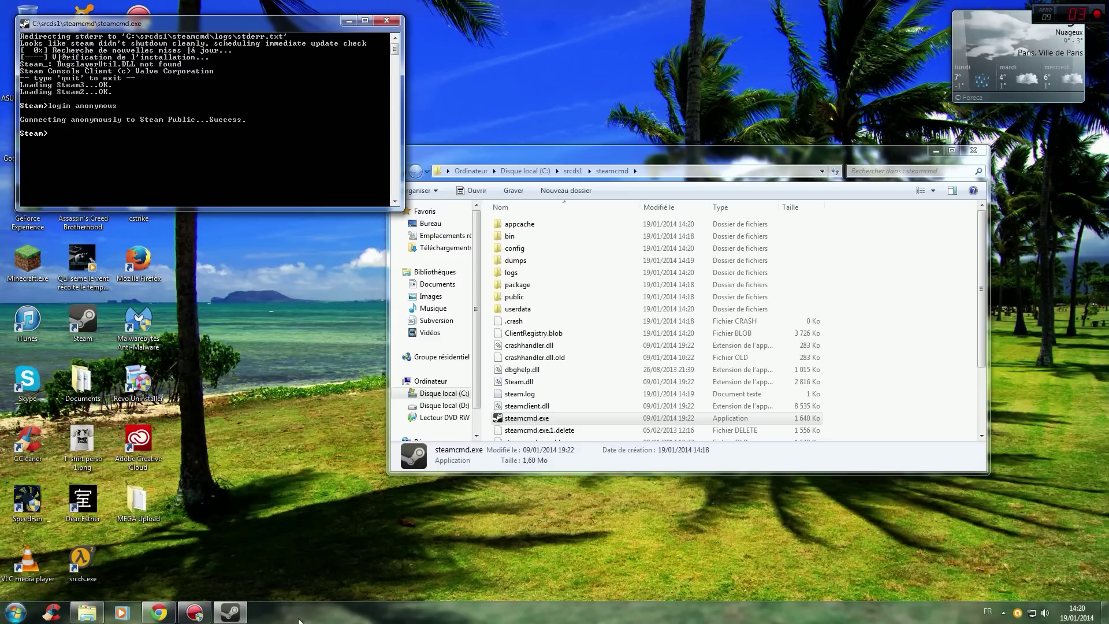
Download Instructions commandes Serveur Privé CSS.txt from MEGA and open it in Notepad.
{"action": "left_click", "coordinate": [159, 612]}
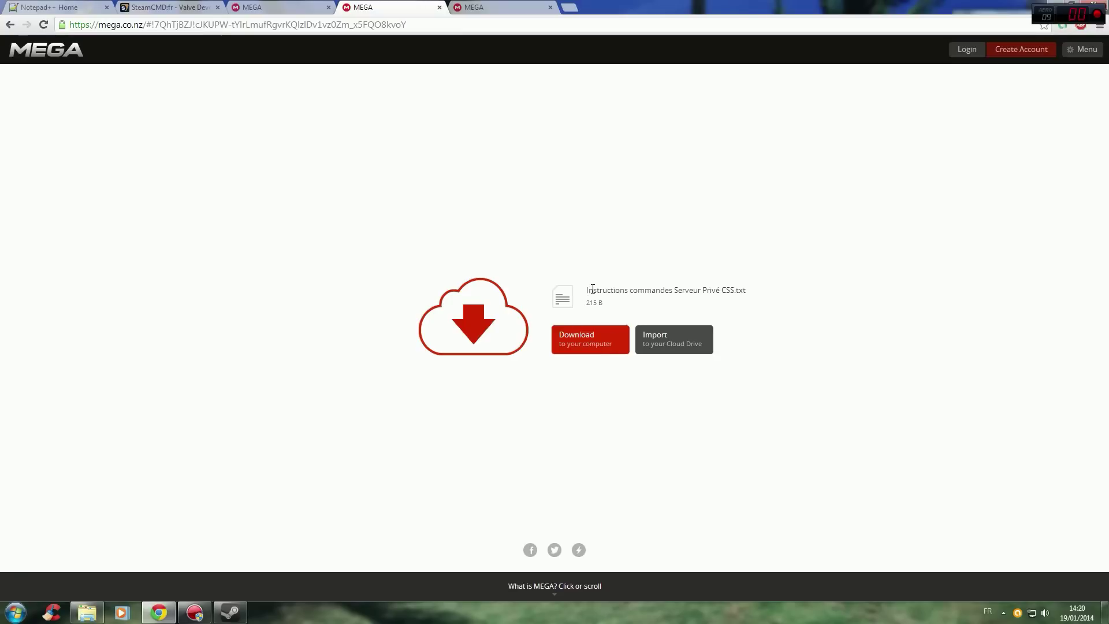
{"action": "left_click", "coordinate": [580, 347]}
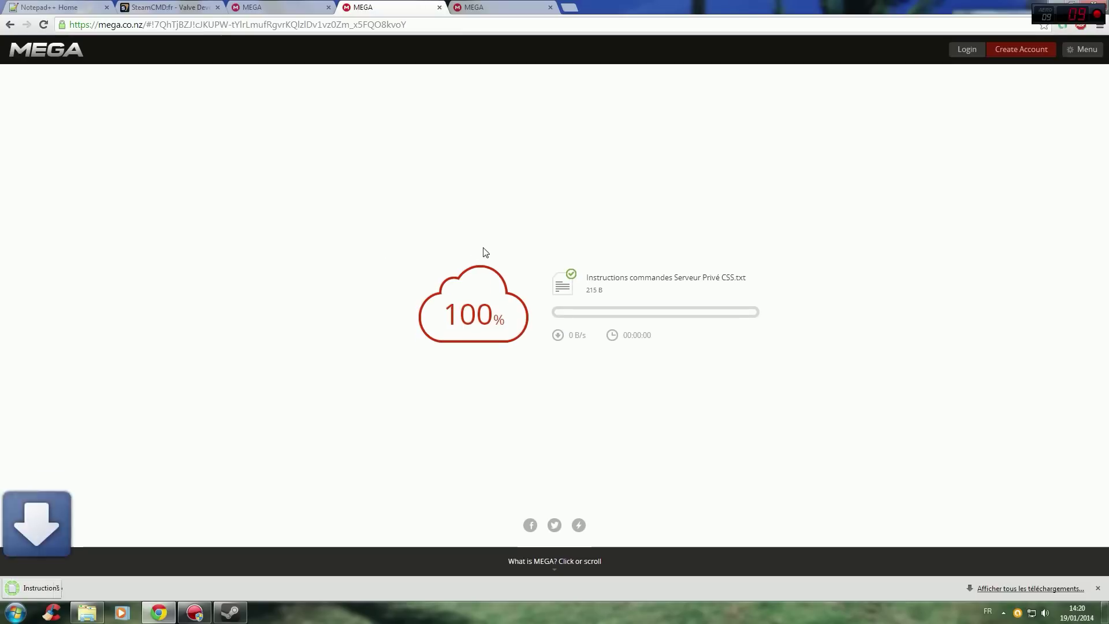
{"action": "left_click", "coordinate": [58, 588]}
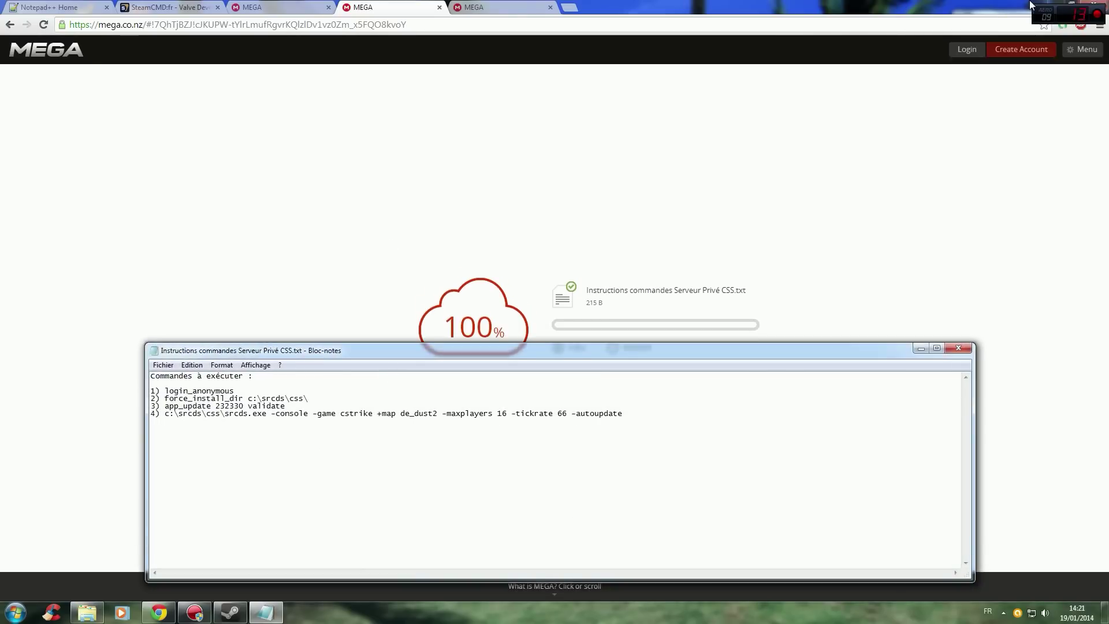
{"action": "left_click", "coordinate": [1065, 5]}
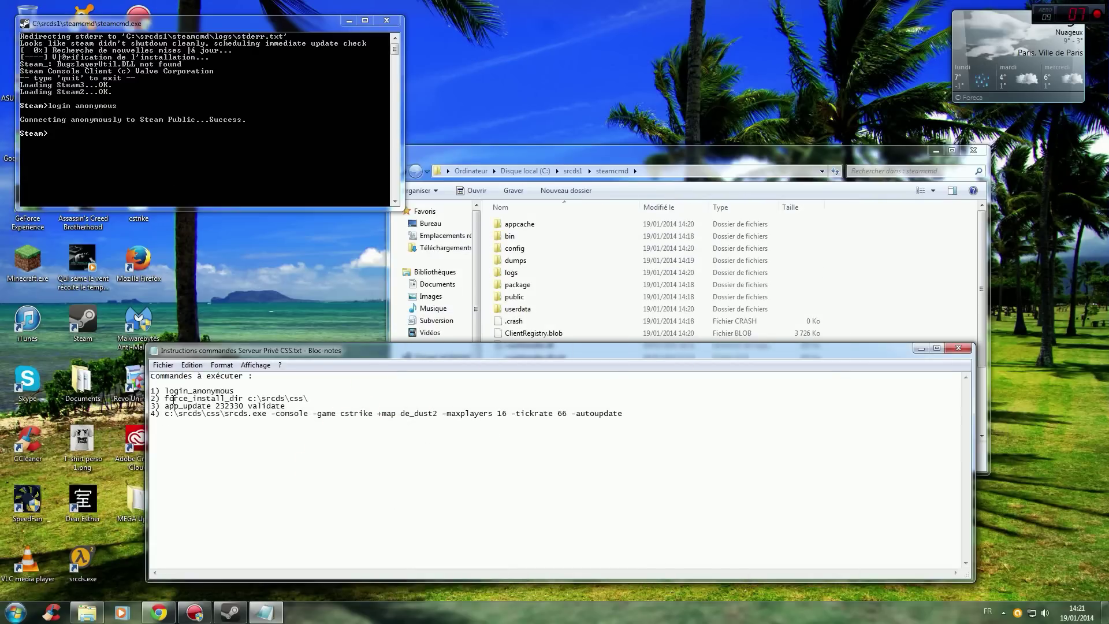
Correct the first line of the notes from login_anonymous to login anonymous.
{"action": "left_click", "coordinate": [195, 391]}
{"action": "left_click", "coordinate": [193, 391]}
{"action": "key", "text": "BackSpace"}
{"action": "left_click", "coordinate": [244, 392]}
{"action": "left_click_drag", "start_coordinate": [164, 399], "coordinate": [313, 399]}
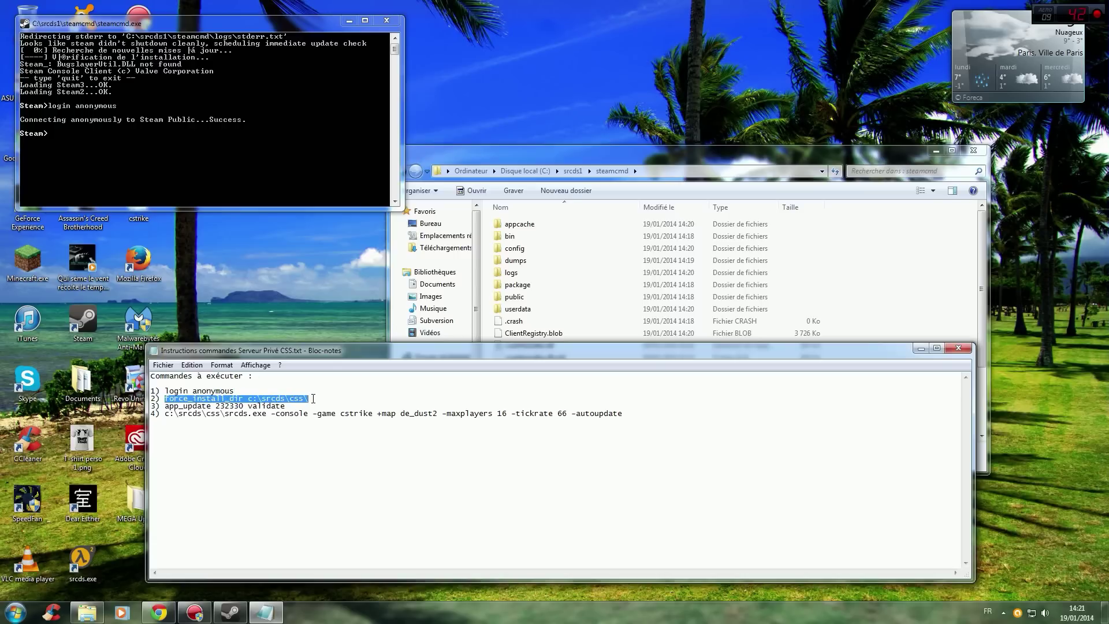
Copy the force_install_dir command from the notes and paste it at the Steam prompt.
{"action": "right_click", "coordinate": [276, 398]}
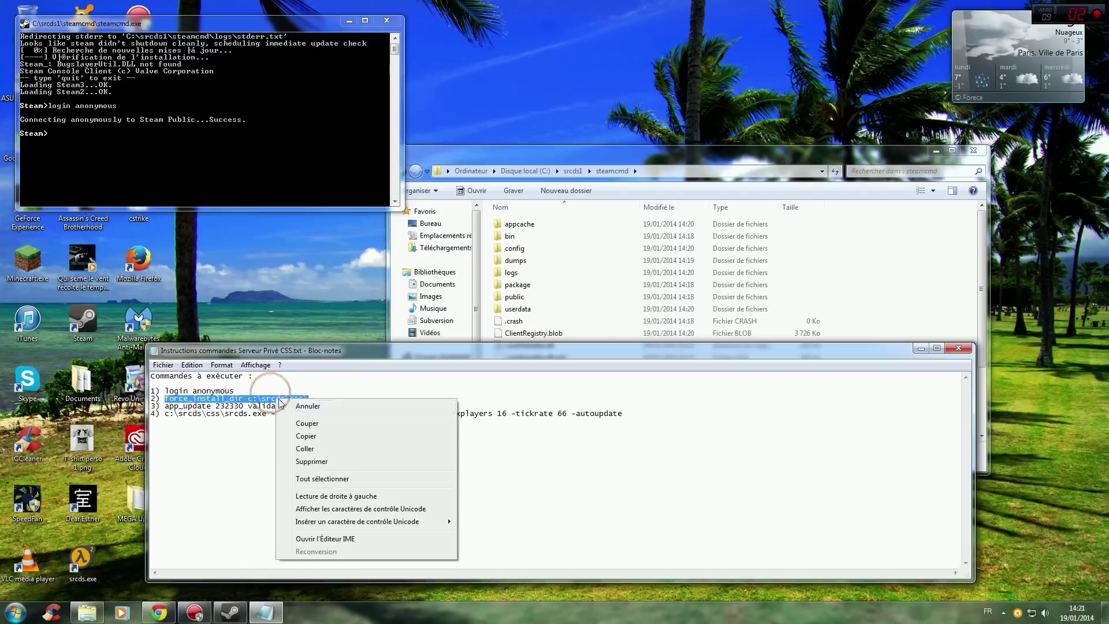
{"action": "left_click", "coordinate": [307, 436]}
{"action": "left_click", "coordinate": [98, 148]}
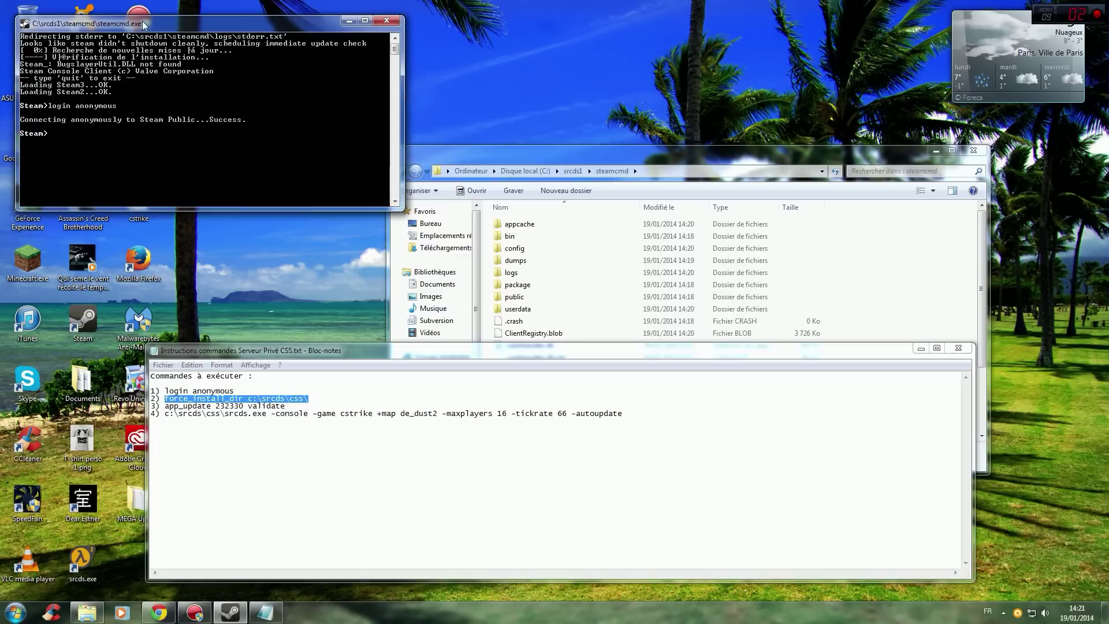
{"action": "right_click", "coordinate": [169, 26]}
{"action": "mouse_move", "coordinate": [210, 109]}
{"action": "left_click", "coordinate": [276, 135]}
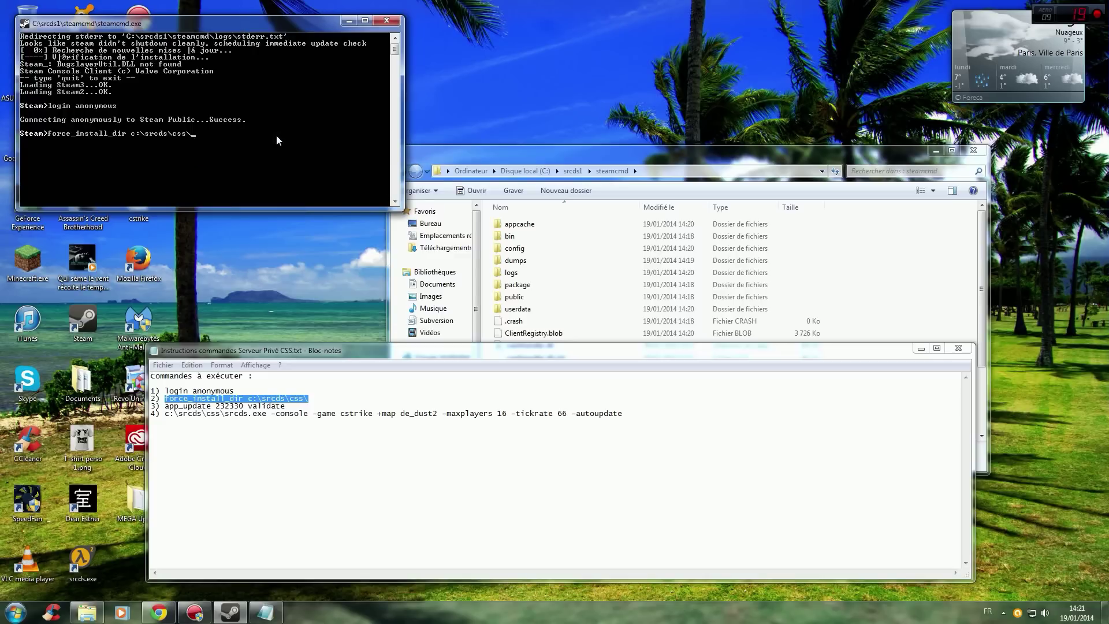
Verify the srcds1 folder name on C: and run force_install_dir c:\srcds1\css\.
{"action": "left_click", "coordinate": [921, 348]}
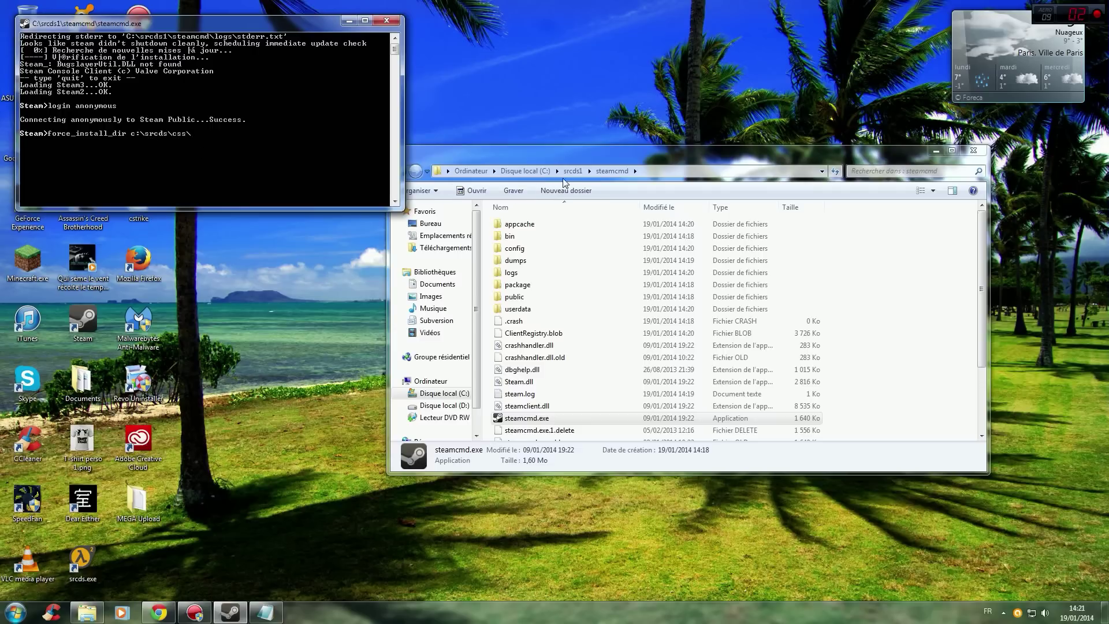
{"action": "left_click", "coordinate": [528, 170]}
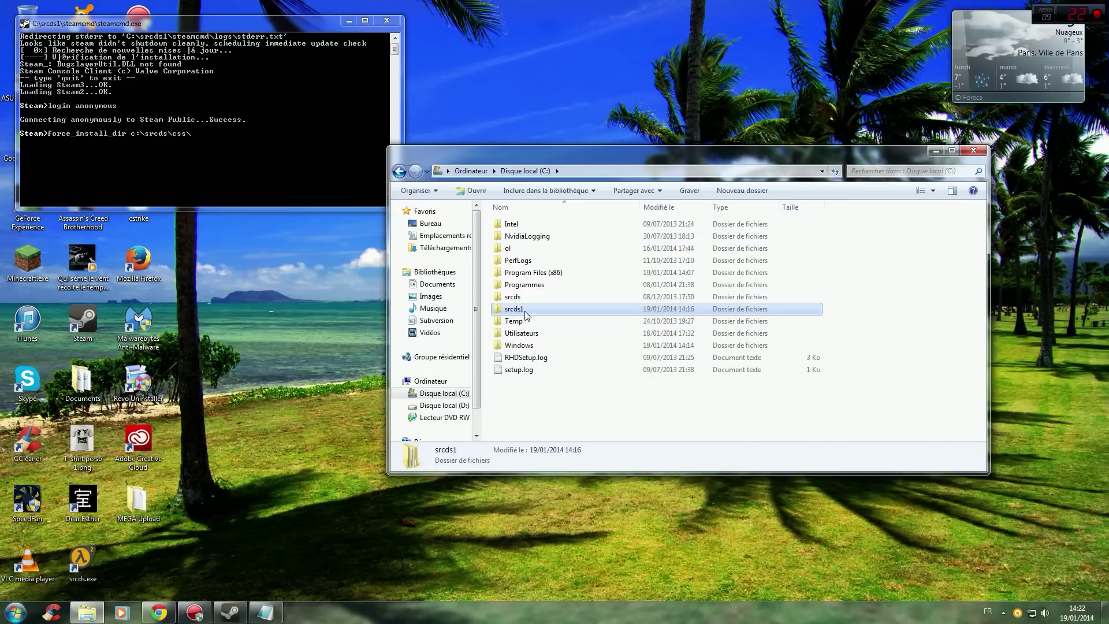
{"action": "left_click", "coordinate": [164, 133]}
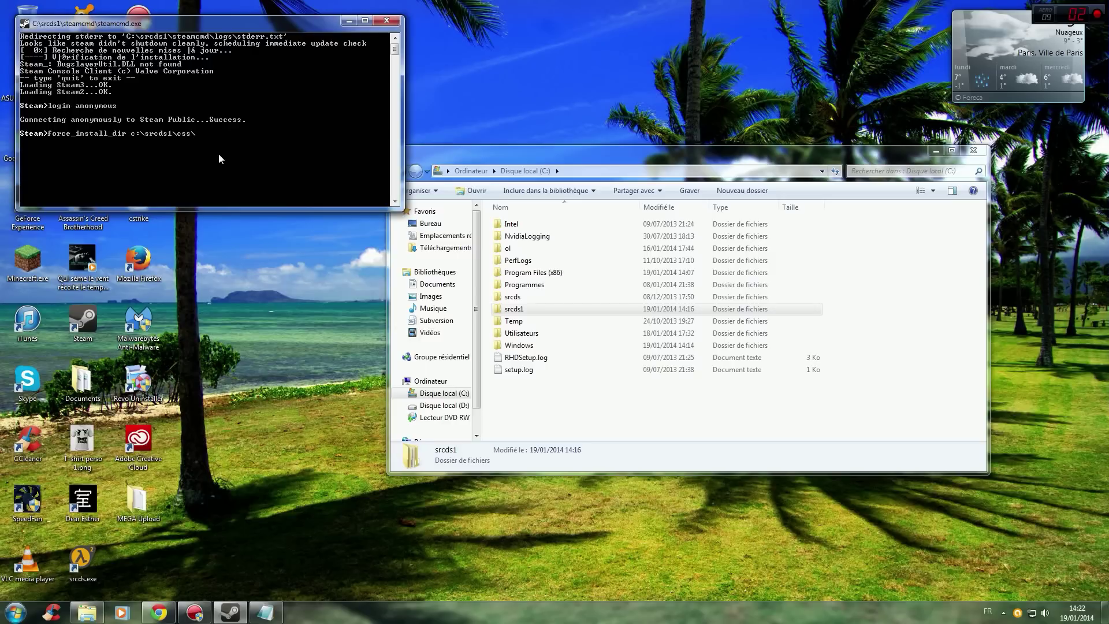
{"action": "key", "text": "Return"}
Paste app_update 232330 validate at the Steam prompt, then view the SteamCMD:fr wiki page.
{"action": "left_click", "coordinate": [265, 612]}
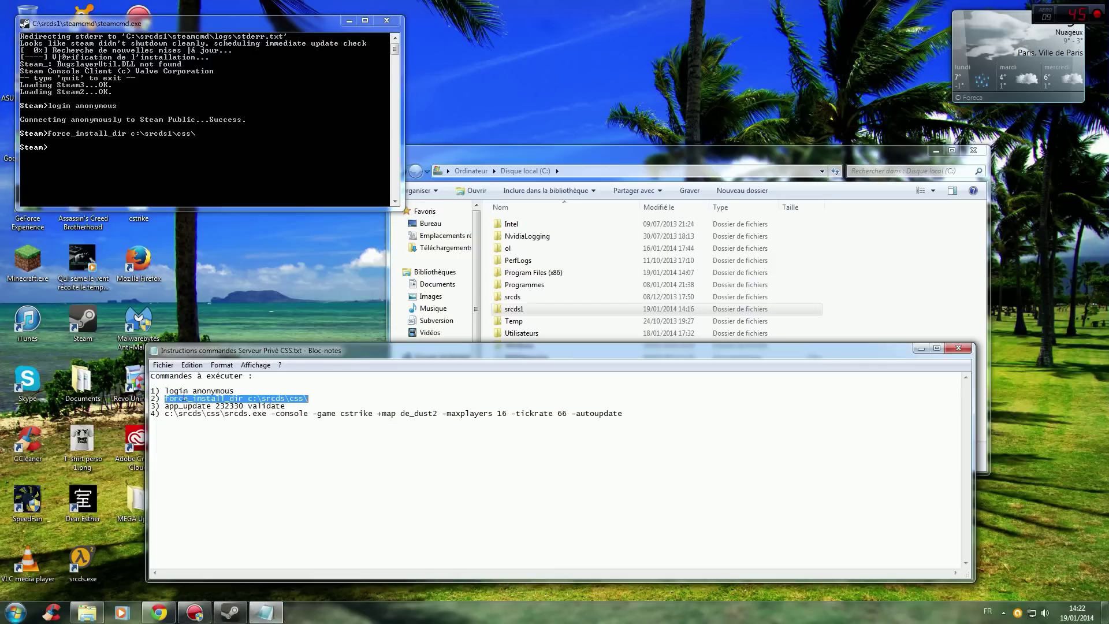
{"action": "left_click_drag", "start_coordinate": [165, 407], "coordinate": [287, 406]}
{"action": "key", "text": "ctrl+c"}
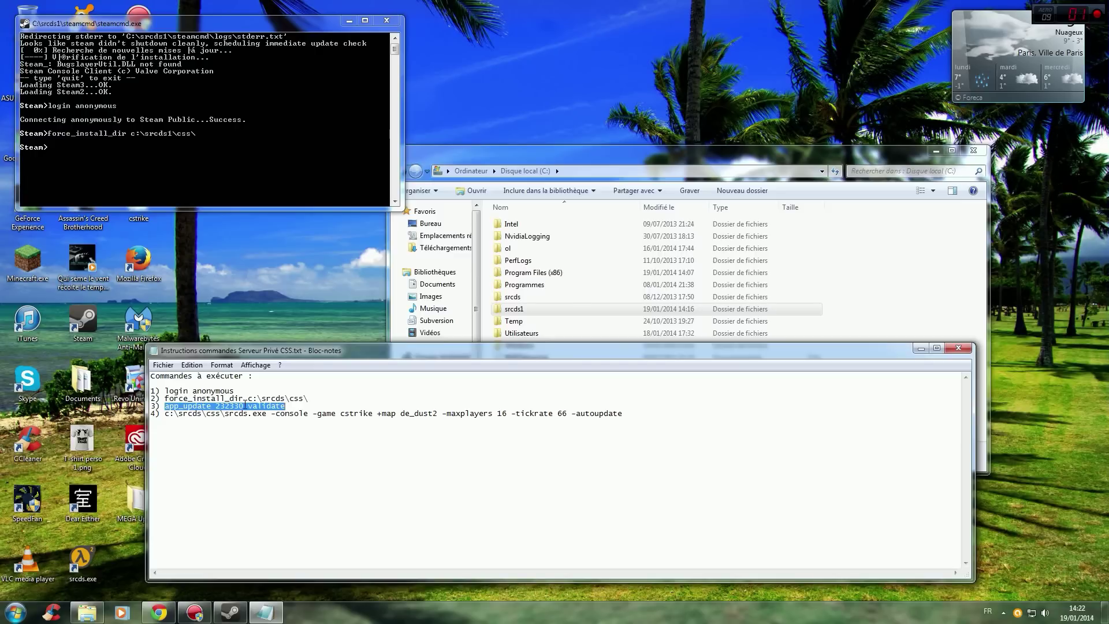
{"action": "left_click", "coordinate": [156, 155]}
{"action": "type", "text": "^V"}
{"action": "key", "text": "BackSpace"}
{"action": "key", "text": "BackSpace"}
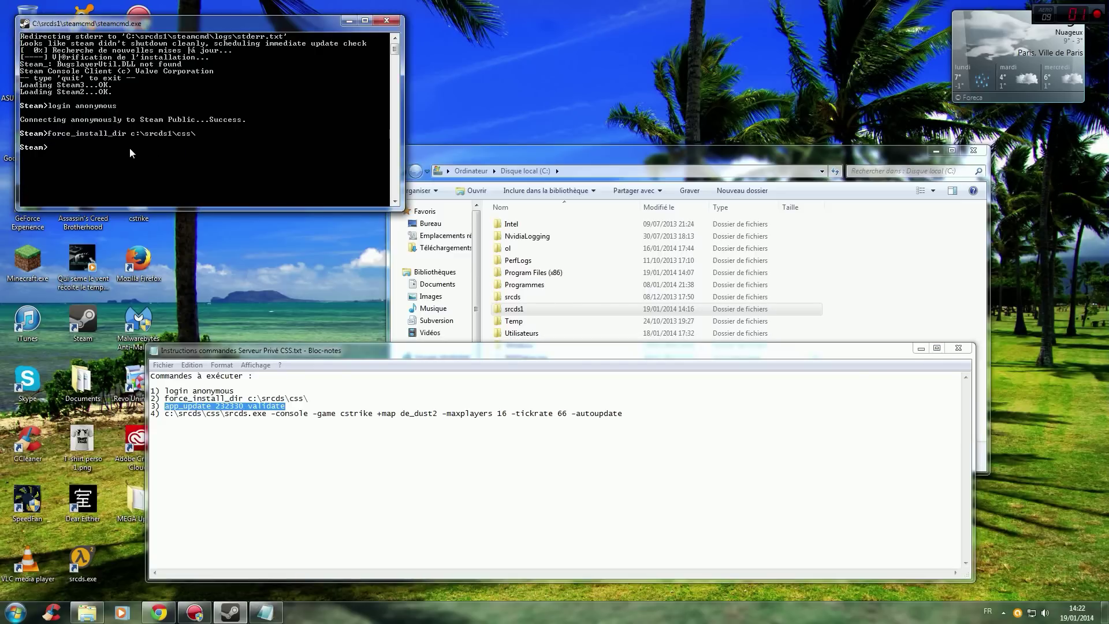
{"action": "right_click", "coordinate": [144, 23]}
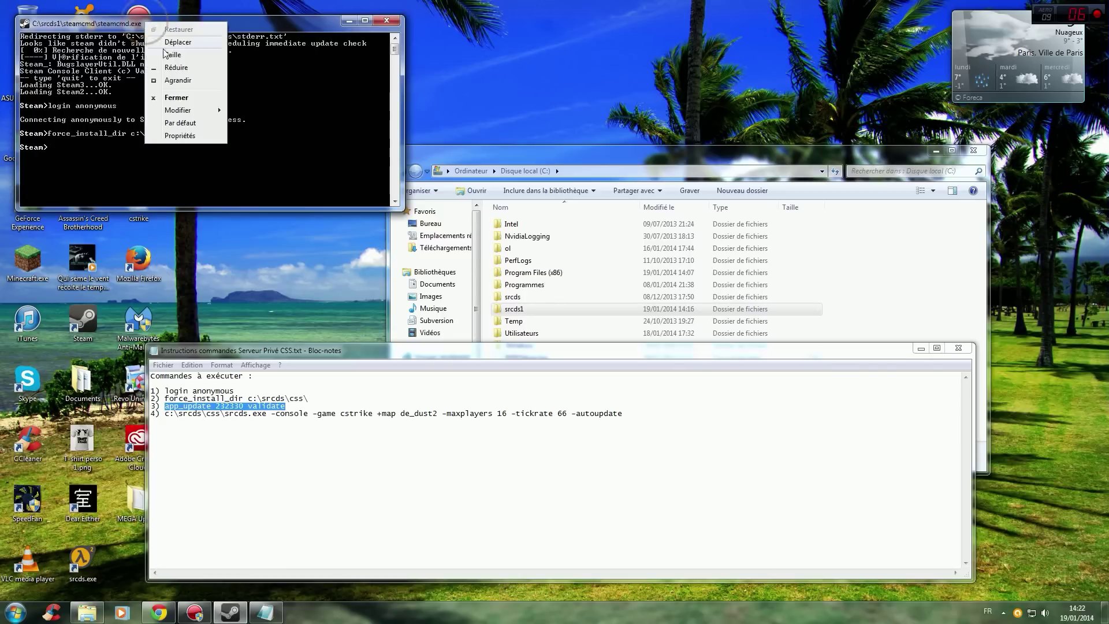
{"action": "mouse_move", "coordinate": [185, 111]}
{"action": "left_click", "coordinate": [267, 137]}
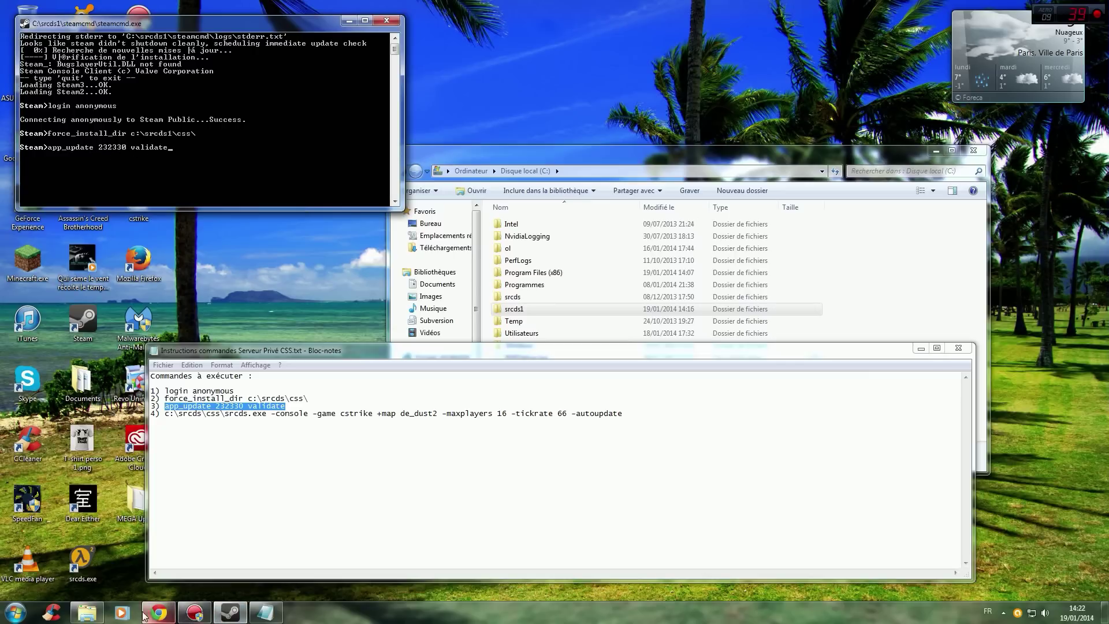
{"action": "left_click", "coordinate": [164, 613]}
{"action": "left_click", "coordinate": [168, 6]}
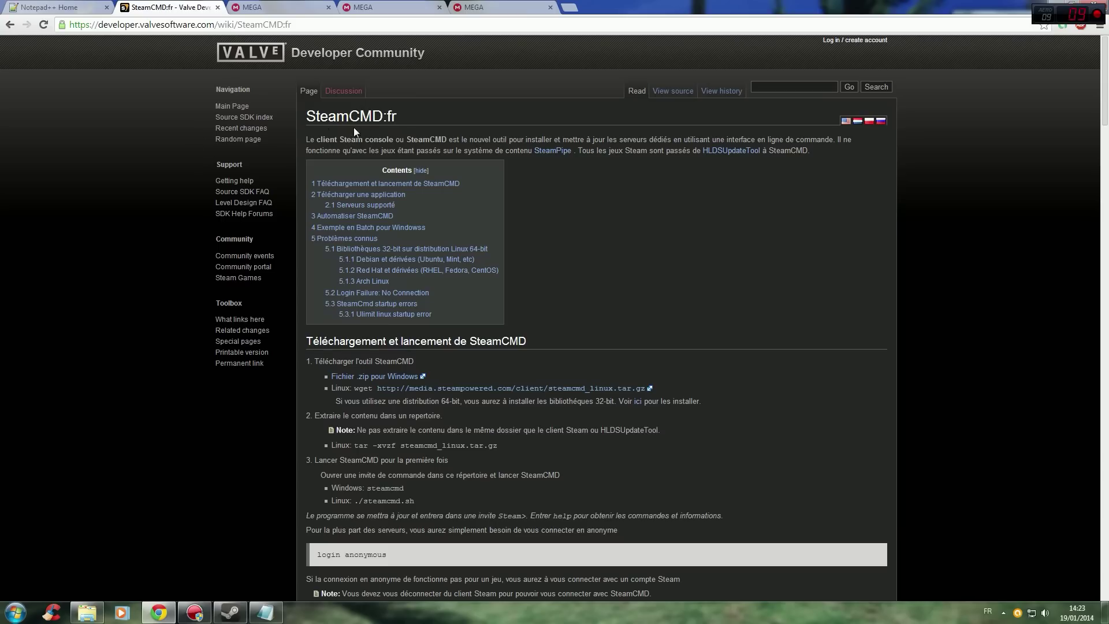
Find Counter-Strike: Source ID 232330 in the wiki's supported-server table, highlight it, and return to SteamCMD.
{"action": "scroll", "coordinate": [240, 124], "scroll_direction": "down", "scroll_amount": 15}
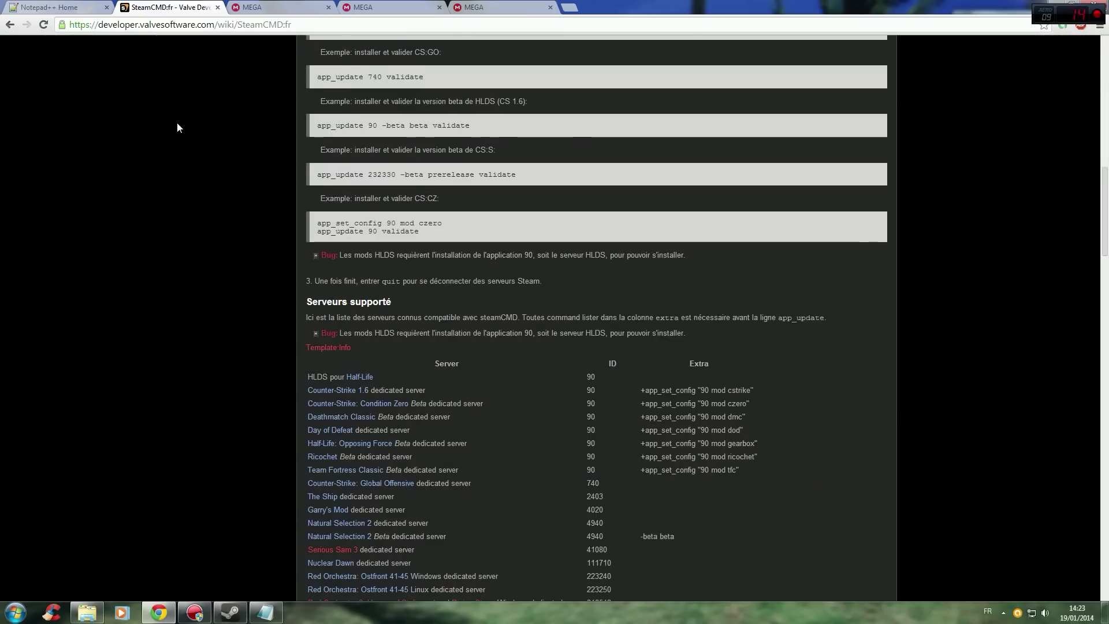
{"action": "scroll", "coordinate": [247, 173], "scroll_direction": "up", "scroll_amount": 1}
{"action": "scroll", "coordinate": [265, 136], "scroll_direction": "down", "scroll_amount": 1}
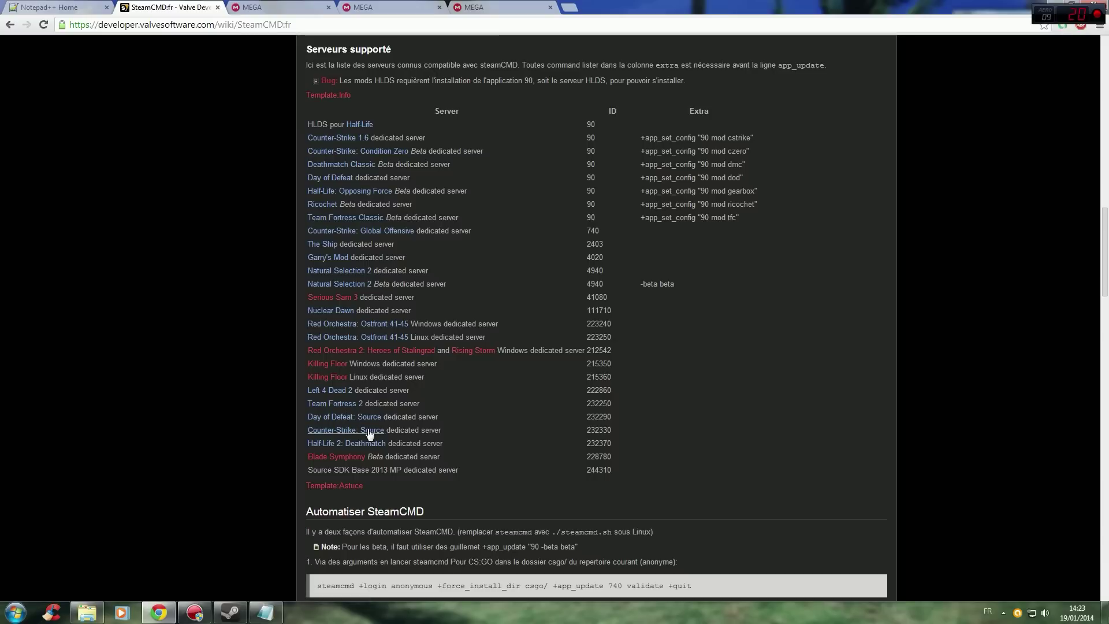
{"action": "triple_click", "coordinate": [585, 430]}
{"action": "left_click", "coordinate": [585, 430]}
{"action": "left_click_drag", "start_coordinate": [585, 430], "coordinate": [610, 430]}
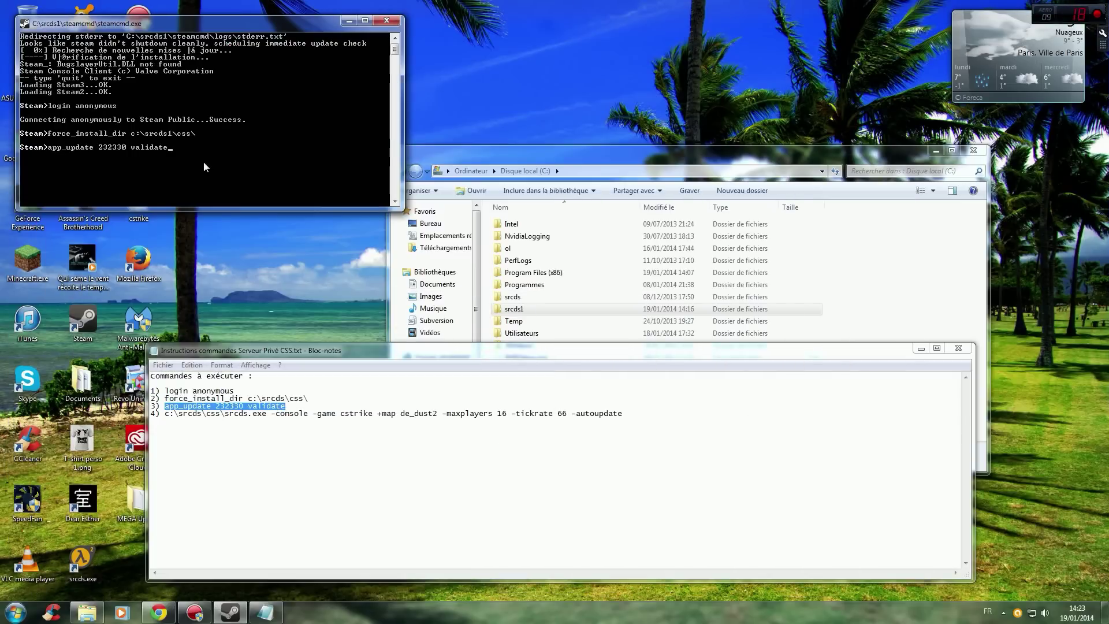
{"action": "left_click", "coordinate": [190, 149]}
Run app_update 232330 validate and let the Counter-Strike: Source server download finish.
{"action": "key", "text": "Return"}
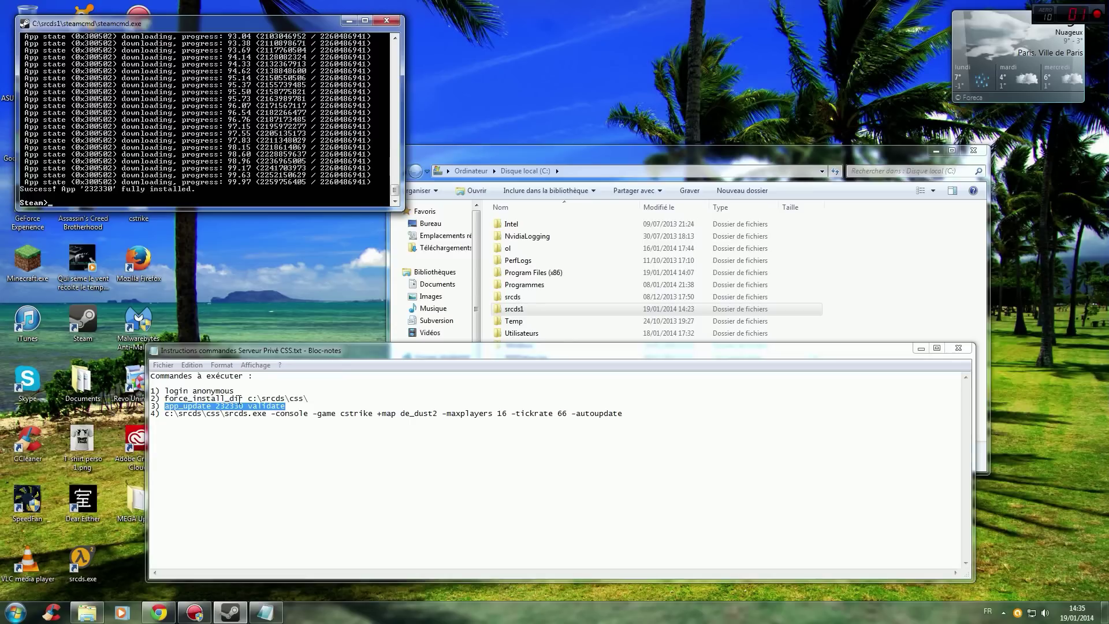
Paste force_install_dir c:\srcds\css\ from the notes into SteamCMD and run it.
{"action": "left_click_drag", "start_coordinate": [165, 398], "coordinate": [316, 398]}
{"action": "key", "text": "ctrl+c"}
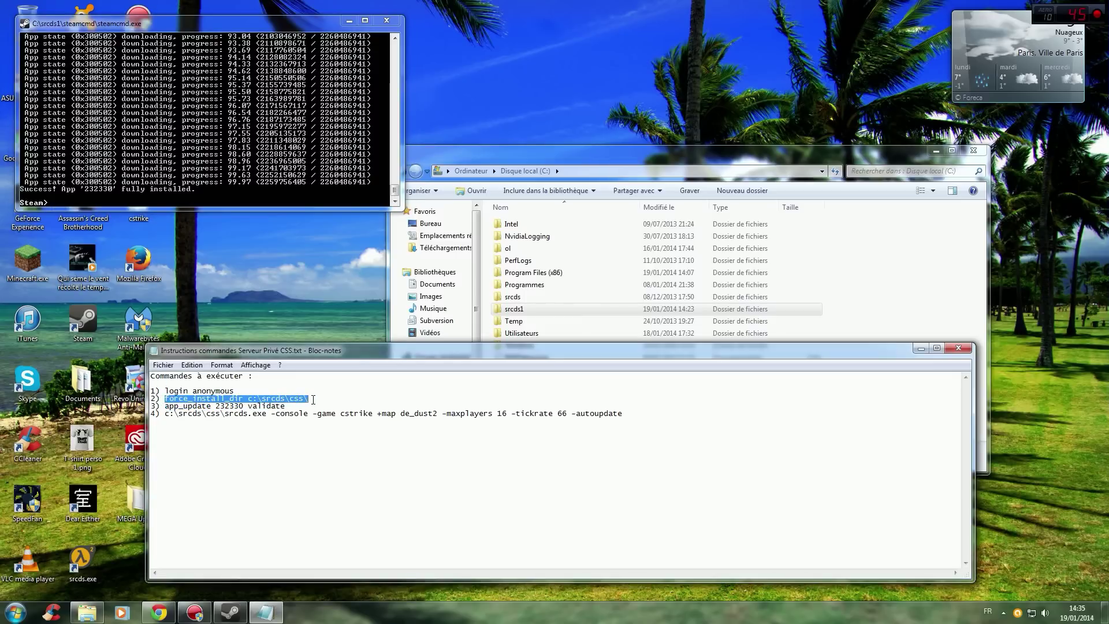
{"action": "left_click", "coordinate": [146, 80]}
{"action": "right_click", "coordinate": [174, 25]}
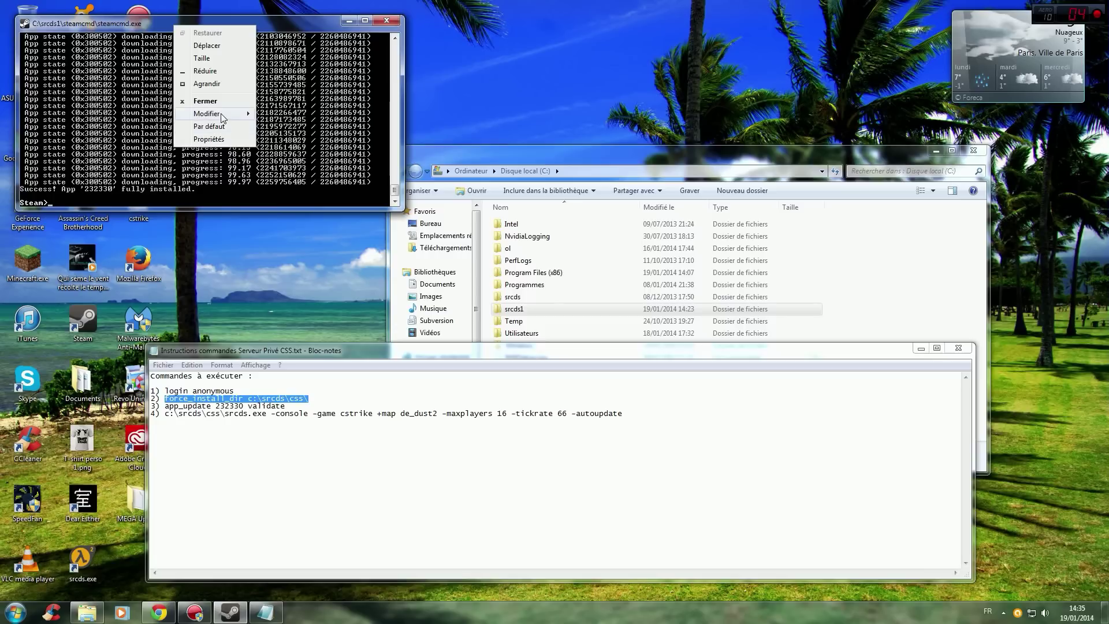
{"action": "mouse_move", "coordinate": [258, 115]}
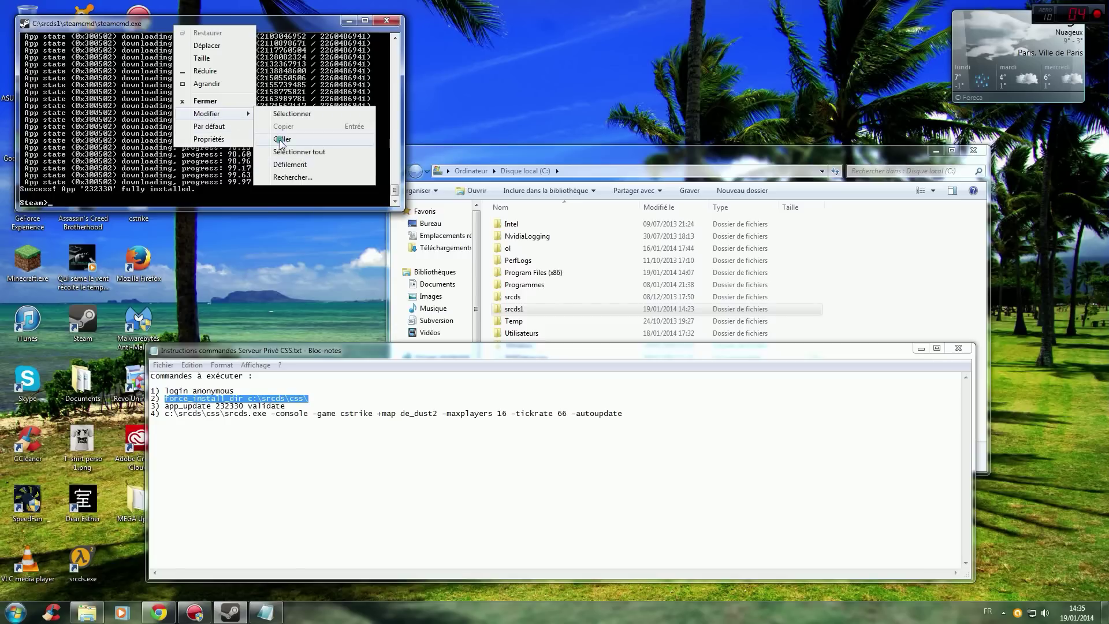
{"action": "left_click", "coordinate": [282, 139]}
{"action": "key", "text": "Return"}
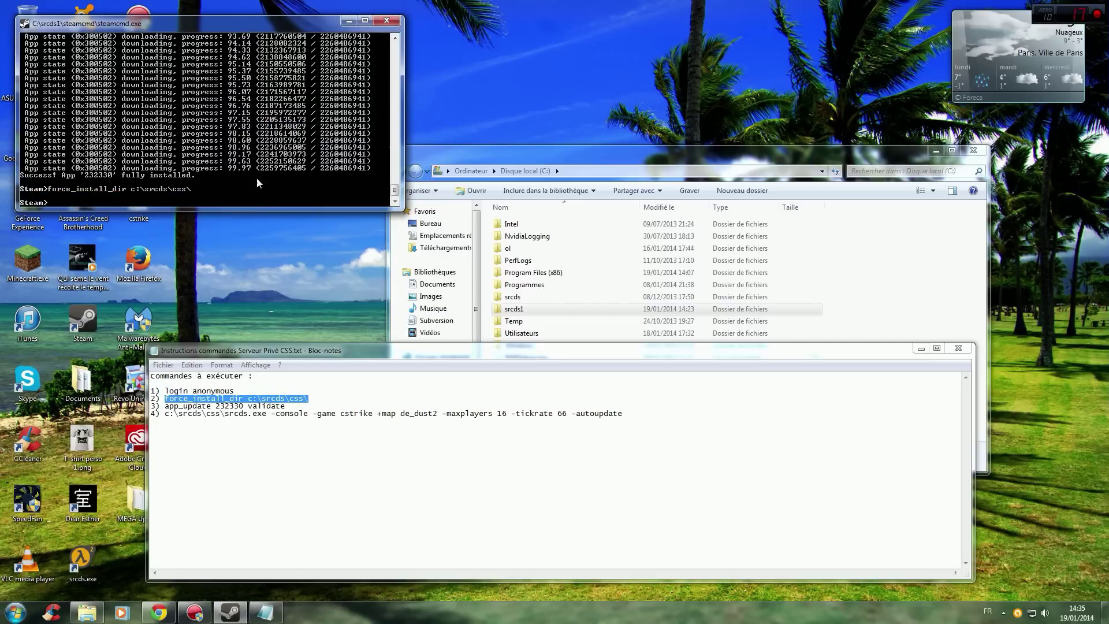
Paste and run app_update 232330 validate, which reports the app already up to date.
{"action": "left_click_drag", "start_coordinate": [285, 406], "coordinate": [169, 405]}
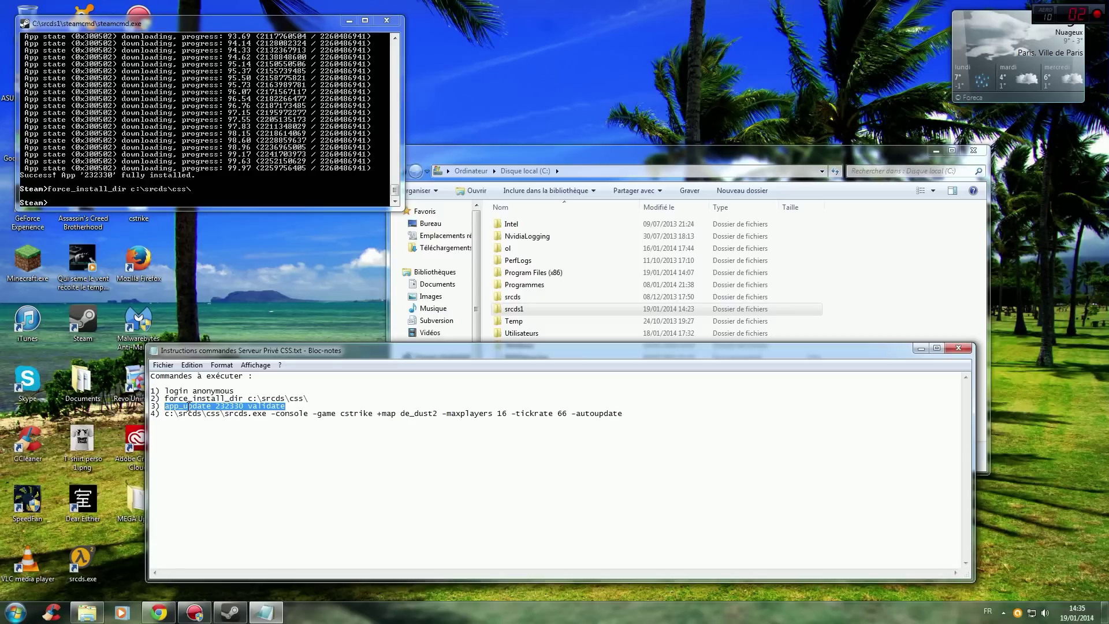
{"action": "left_click", "coordinate": [170, 23]}
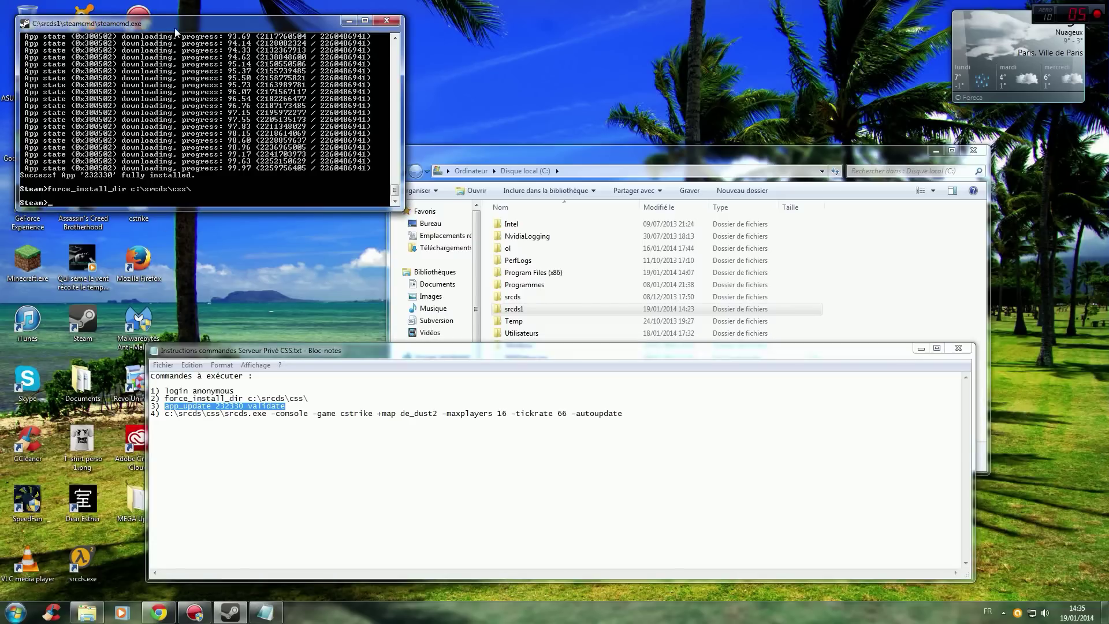
{"action": "right_click", "coordinate": [186, 24]}
{"action": "mouse_move", "coordinate": [225, 110]}
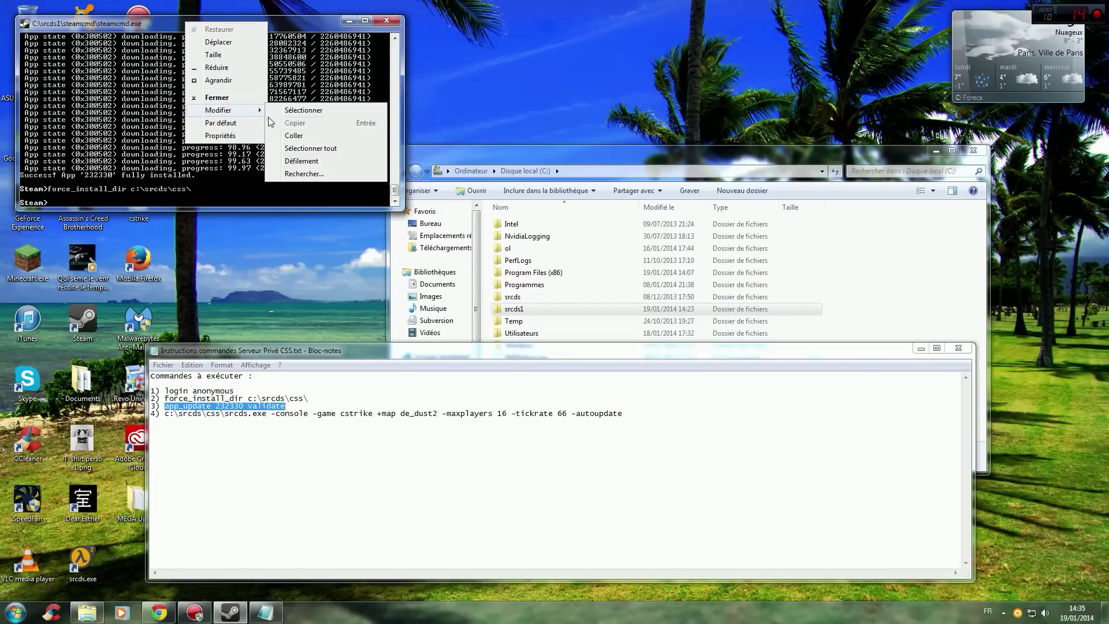
{"action": "left_click", "coordinate": [296, 136]}
{"action": "key", "text": "Return"}
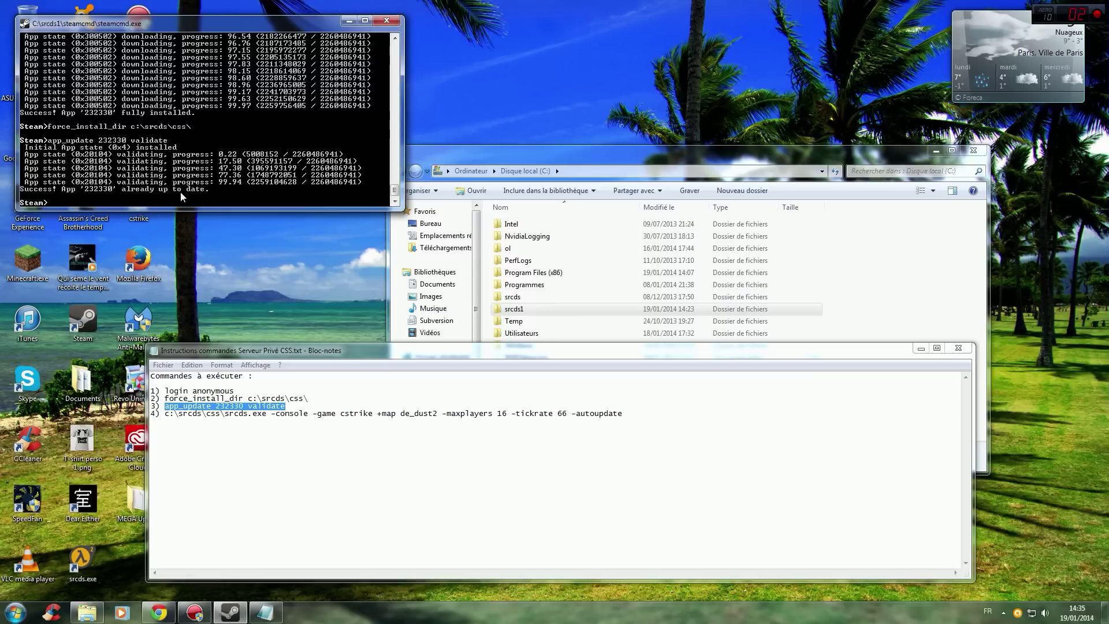
Close the SteamCMD console and discard the unsaved command notes.
{"action": "left_click", "coordinate": [396, 25]}
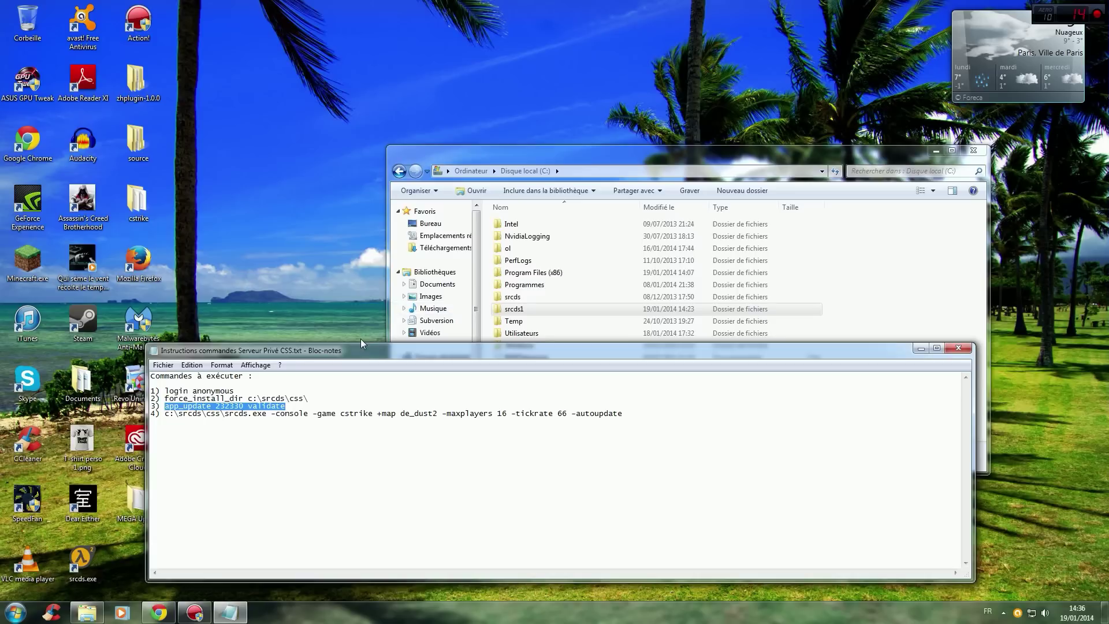
{"action": "left_click", "coordinate": [623, 409]}
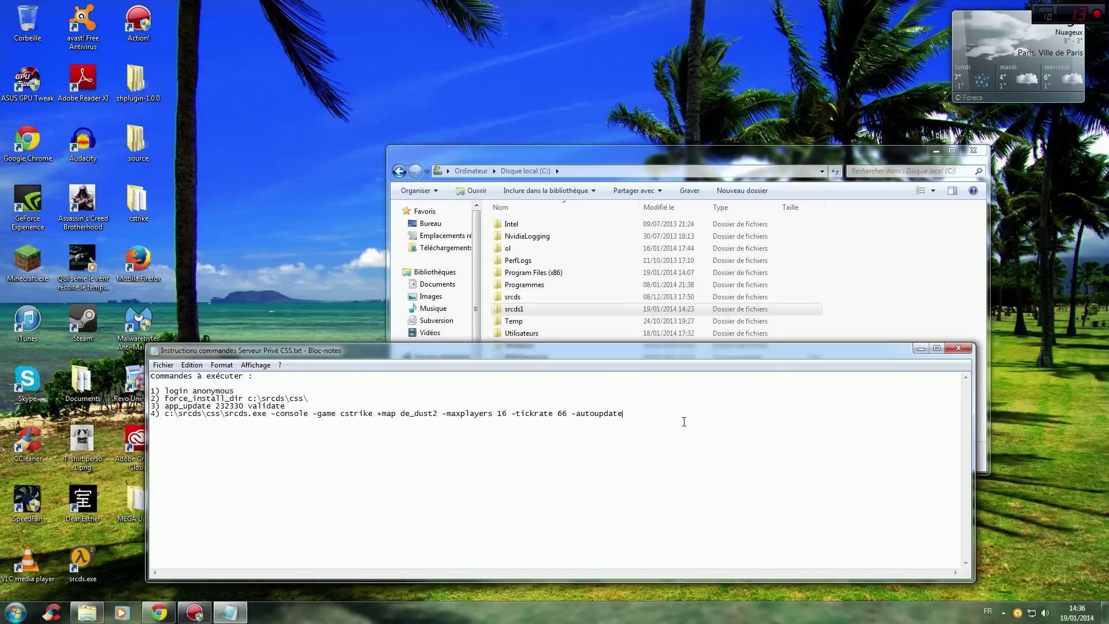
{"action": "left_click", "coordinate": [959, 349]}
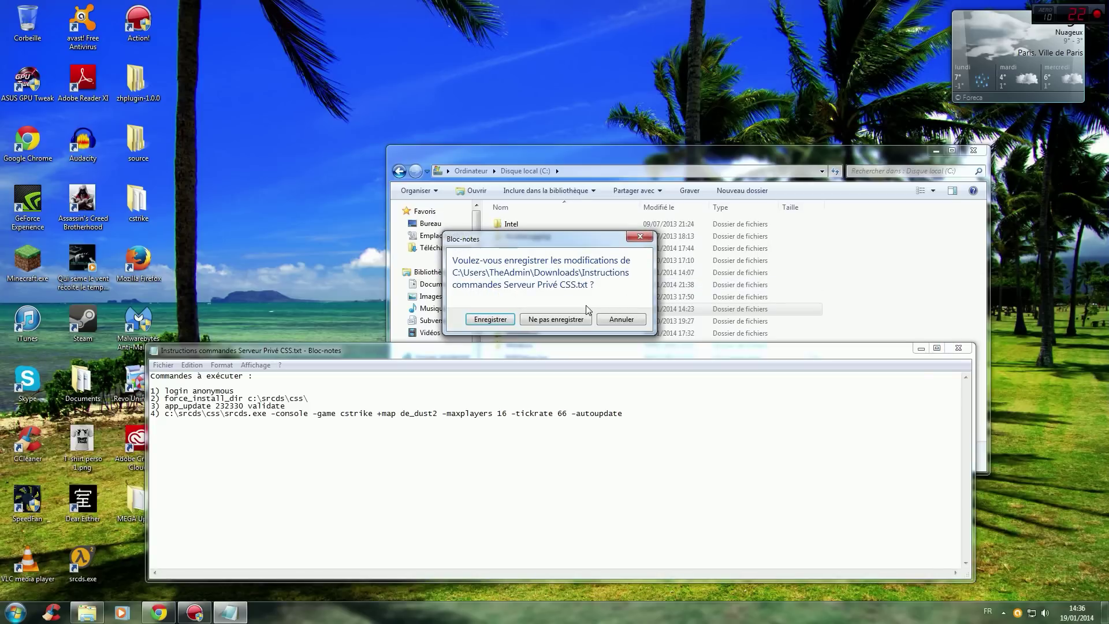
{"action": "left_click", "coordinate": [556, 320]}
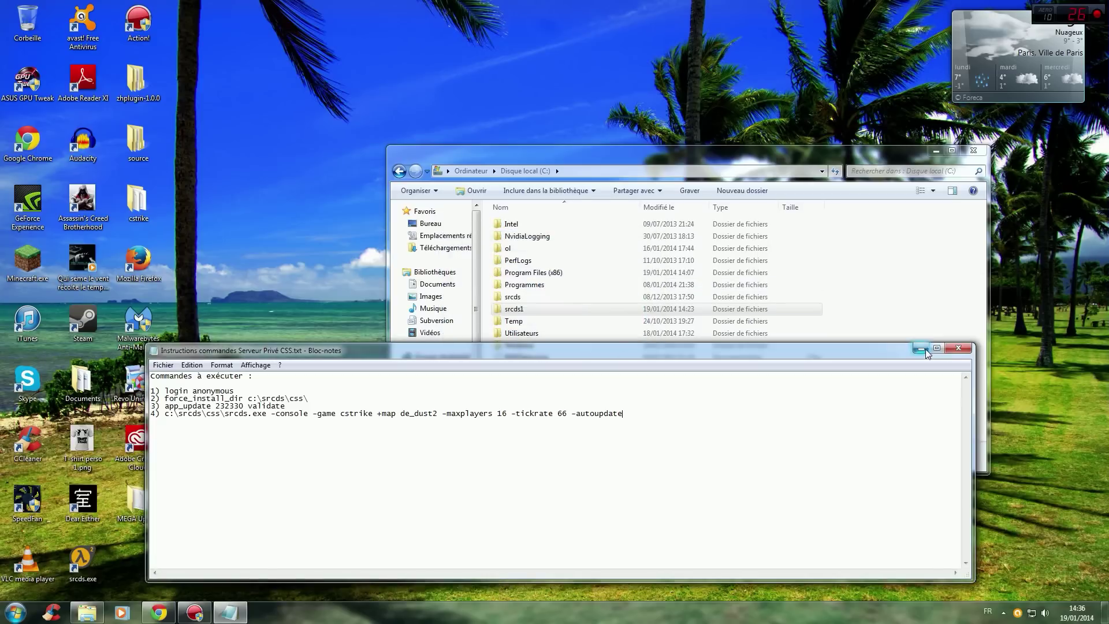
Download server_cfg.rar from its MEGA page to the computer.
{"action": "left_click", "coordinate": [165, 616]}
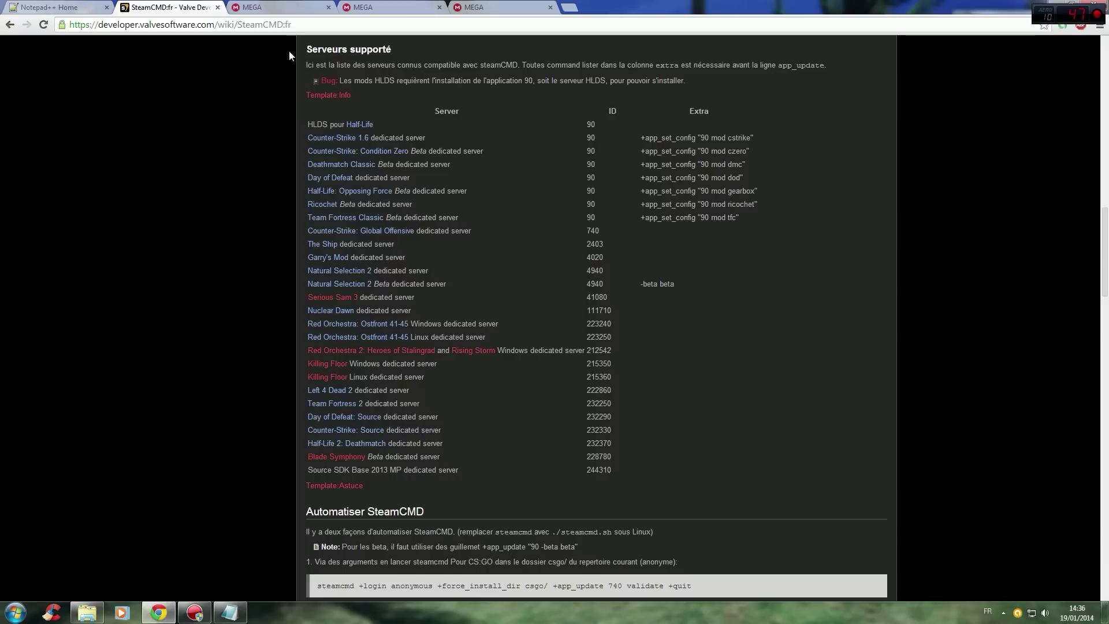
{"action": "left_click", "coordinate": [387, 7]}
{"action": "left_click", "coordinate": [497, 7]}
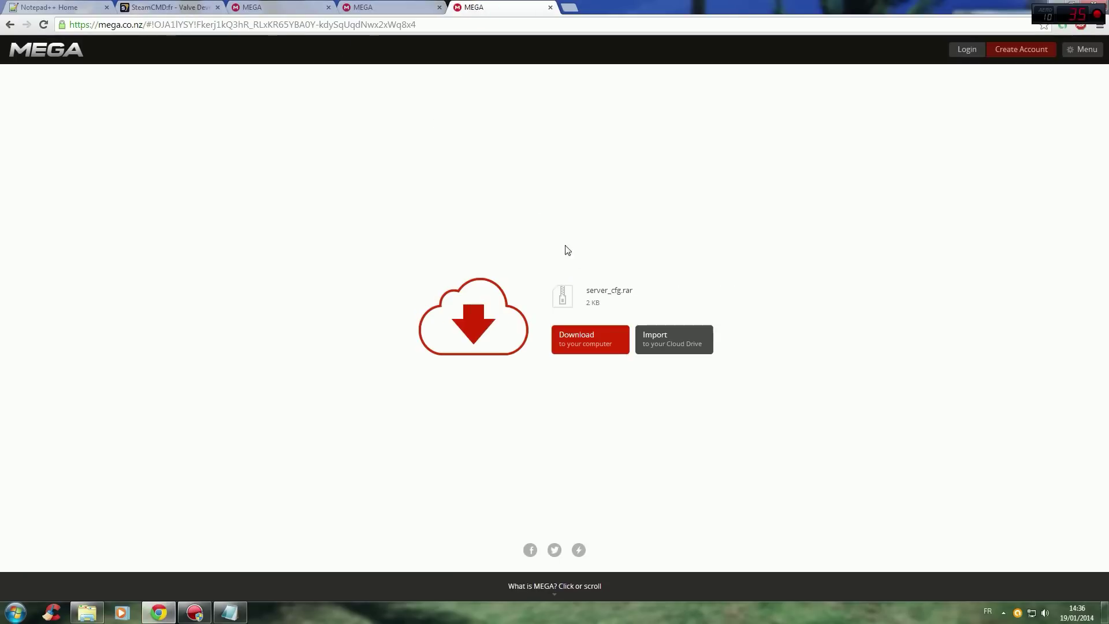
{"action": "left_click_drag", "start_coordinate": [584, 289], "coordinate": [635, 292]}
{"action": "left_click", "coordinate": [644, 254]}
{"action": "double_click", "coordinate": [593, 289]}
{"action": "left_click_drag", "start_coordinate": [644, 292], "coordinate": [589, 293]}
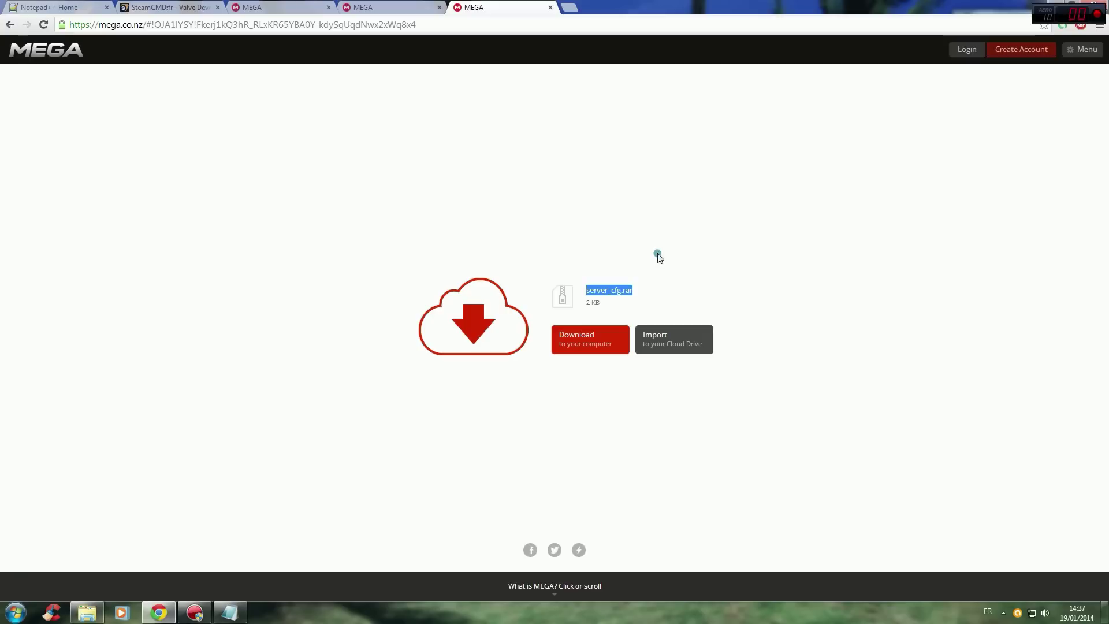
{"action": "left_click", "coordinate": [657, 255]}
{"action": "left_click", "coordinate": [590, 341]}
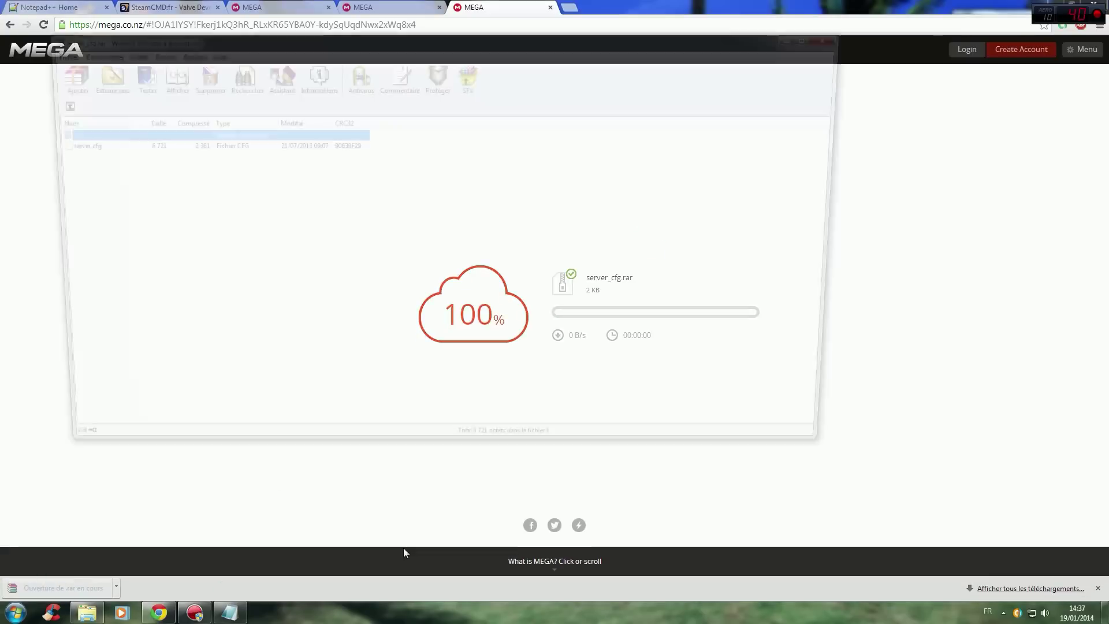
Extract server.cfg from the archive into C:\srcds1\css\cstrike\cfg.
{"action": "left_click", "coordinate": [81, 144]}
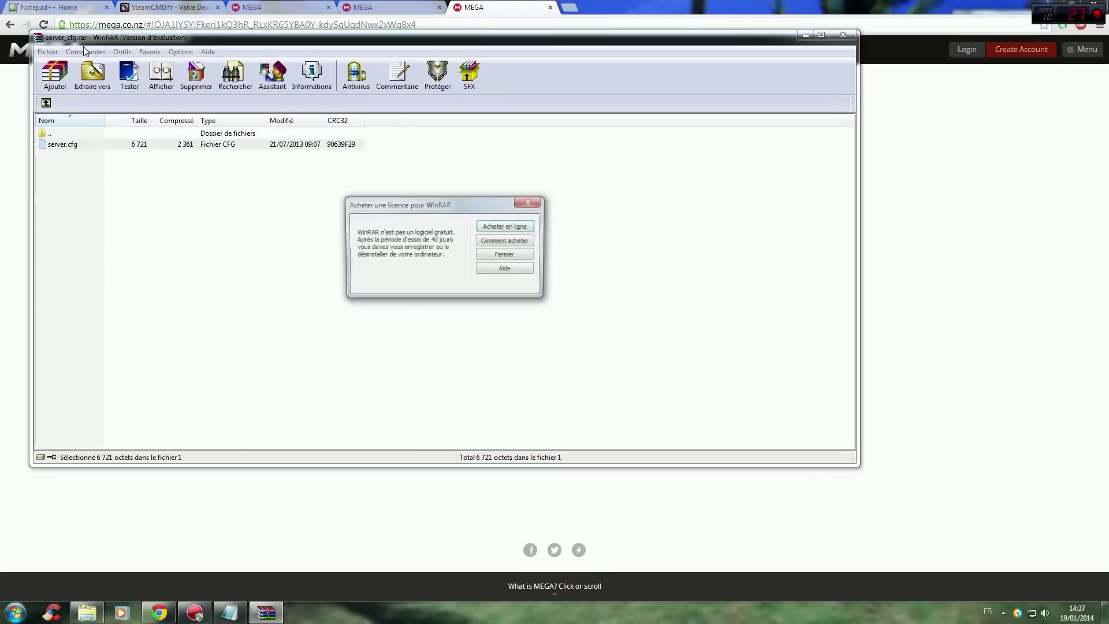
{"action": "left_click", "coordinate": [533, 202]}
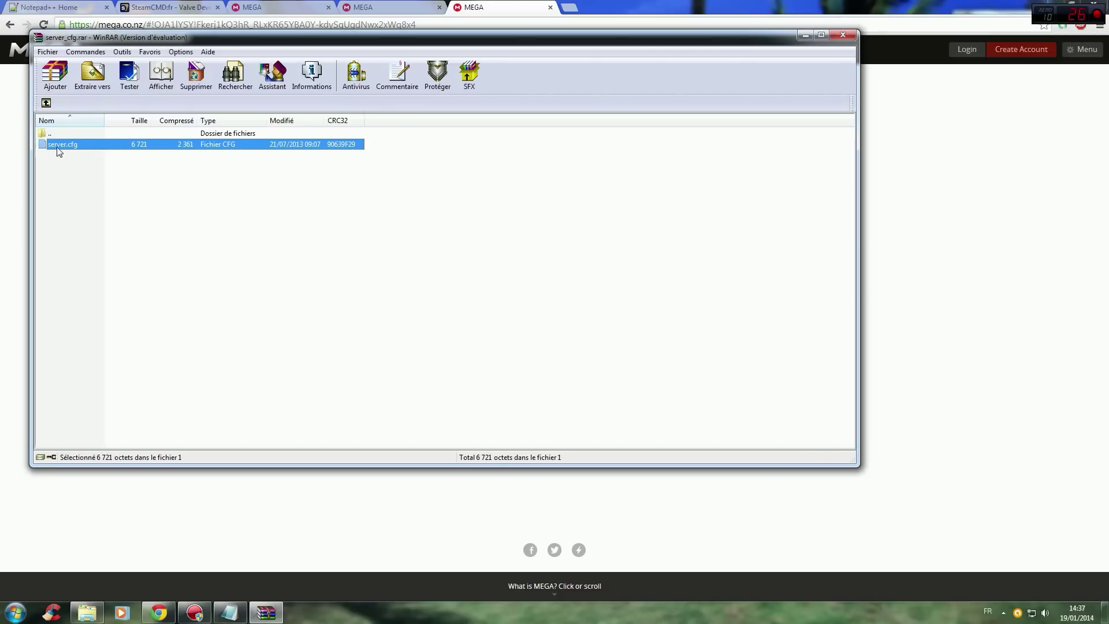
{"action": "left_click", "coordinate": [88, 76]}
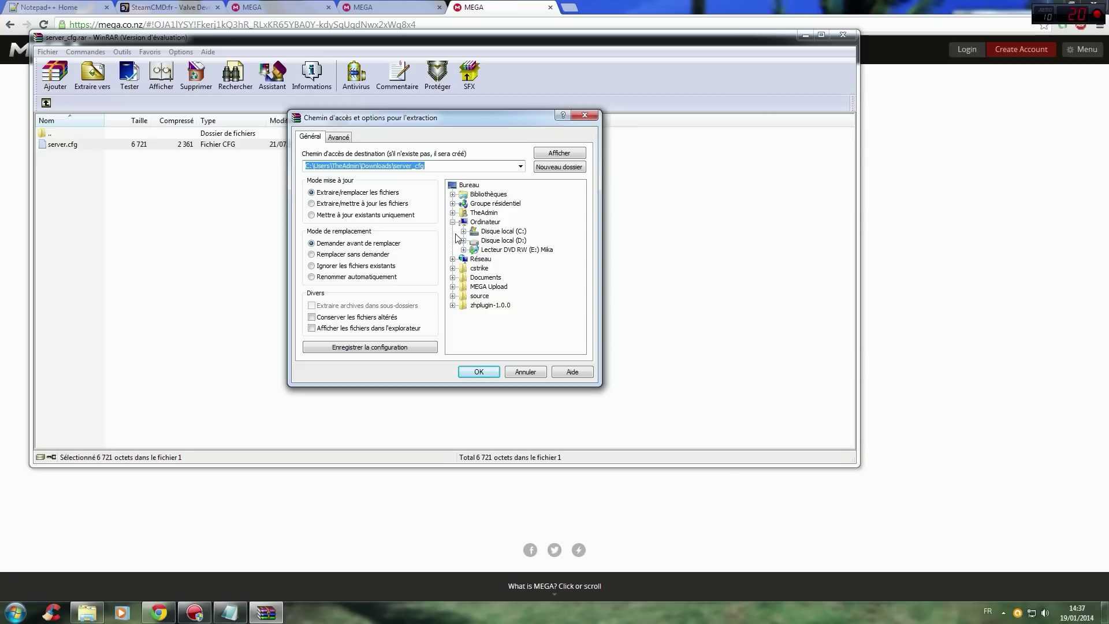
{"action": "left_click", "coordinate": [463, 231]}
{"action": "left_click", "coordinate": [474, 315]}
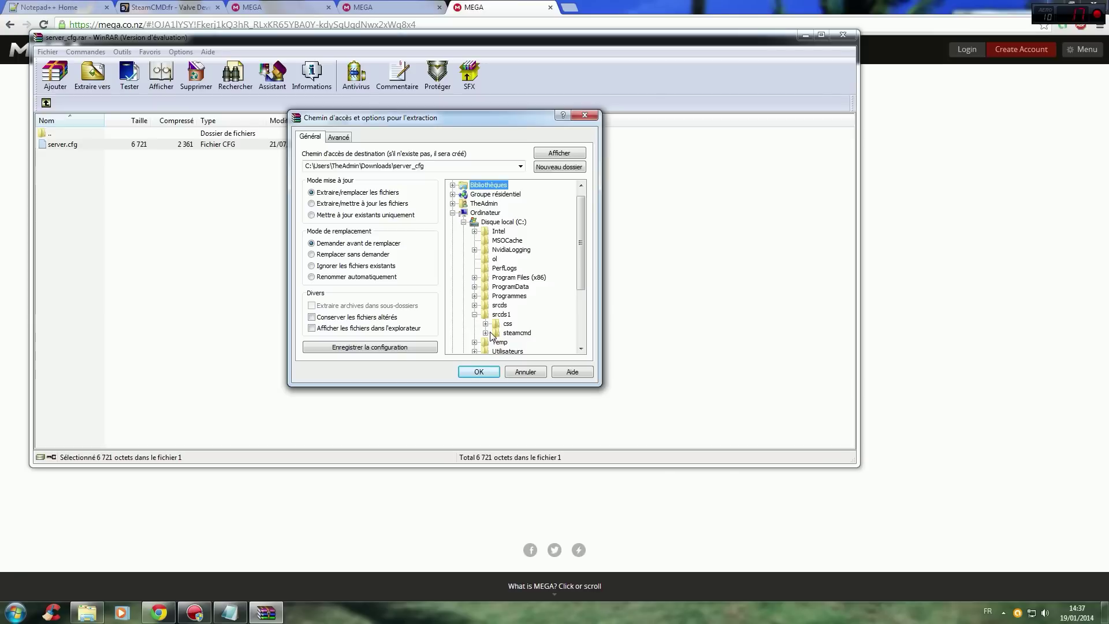
{"action": "left_click", "coordinate": [485, 324]}
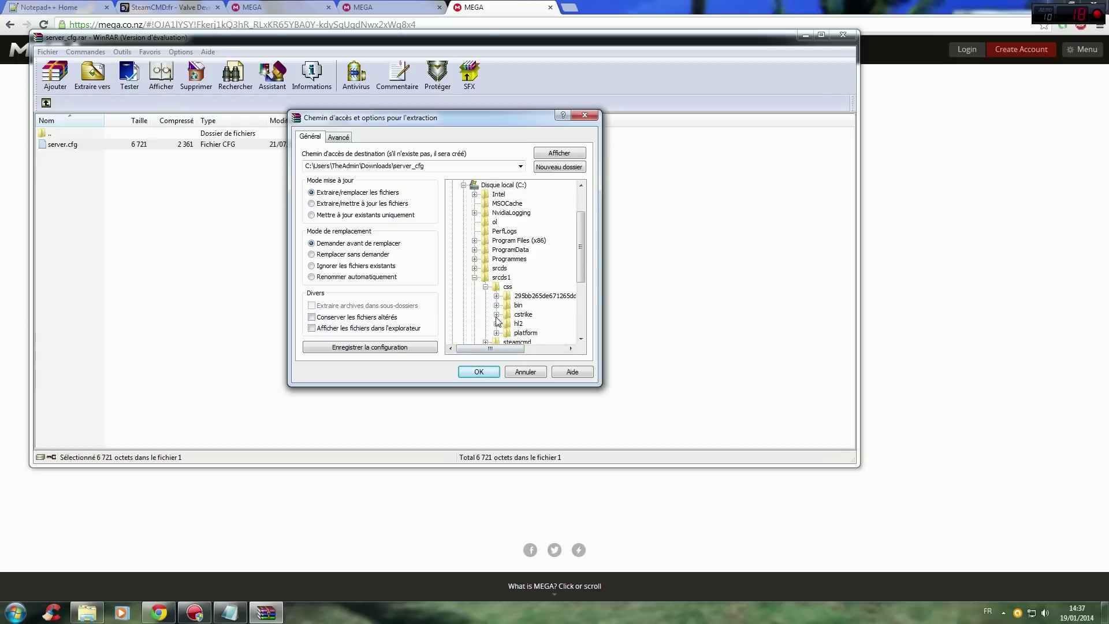
{"action": "left_click", "coordinate": [497, 315]}
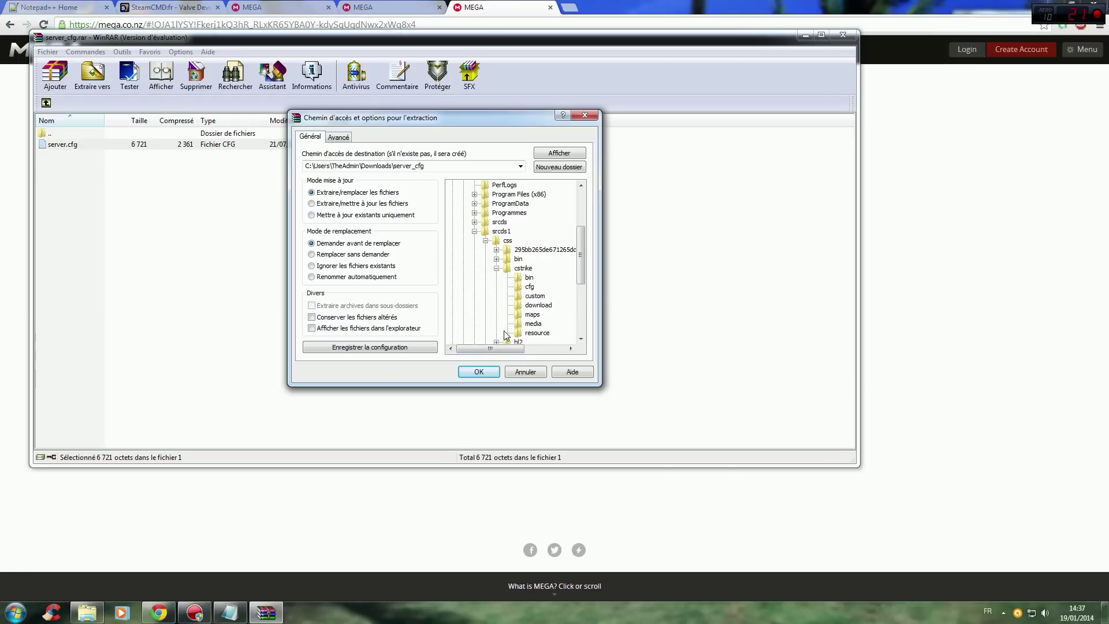
{"action": "left_click", "coordinate": [530, 286]}
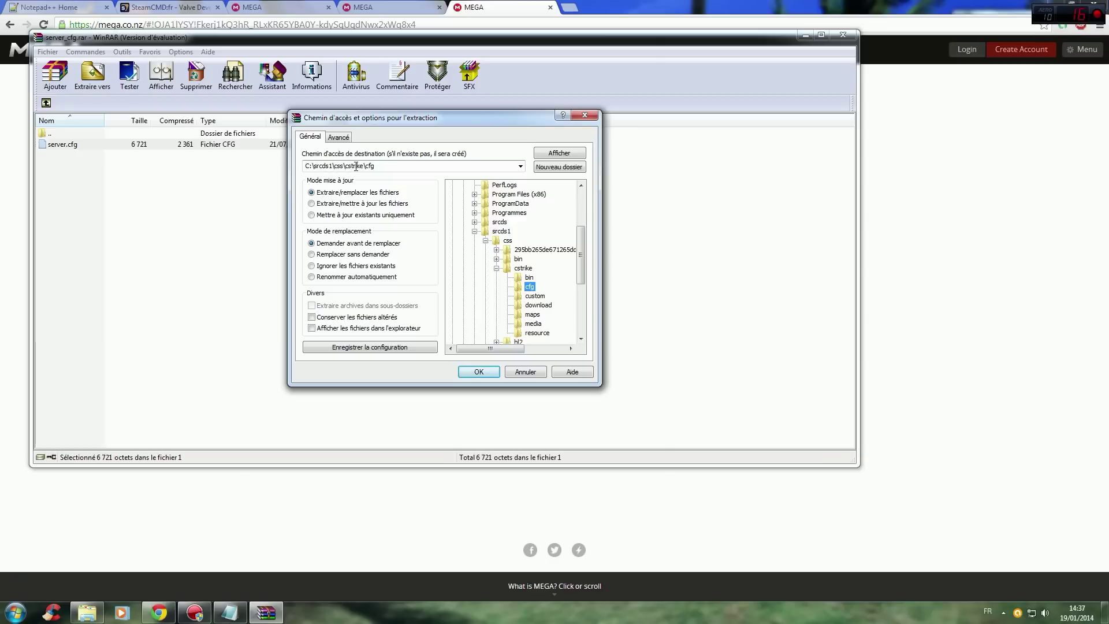
{"action": "left_click", "coordinate": [487, 371]}
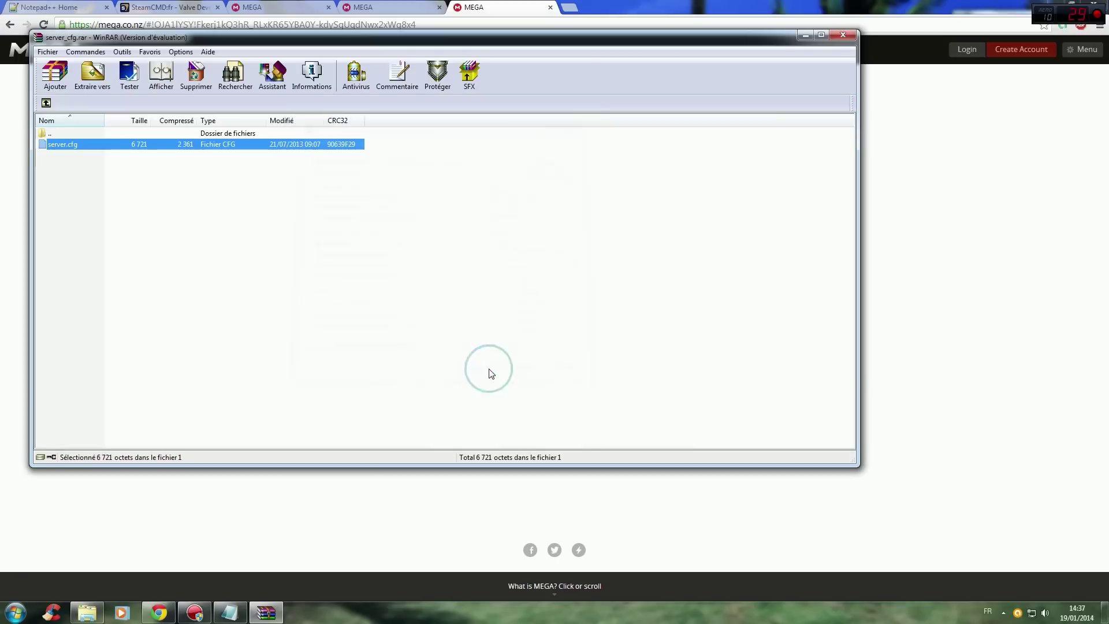
Close WinRAR and minimise Chrome to reveal the desktop.
{"action": "left_click", "coordinate": [268, 223]}
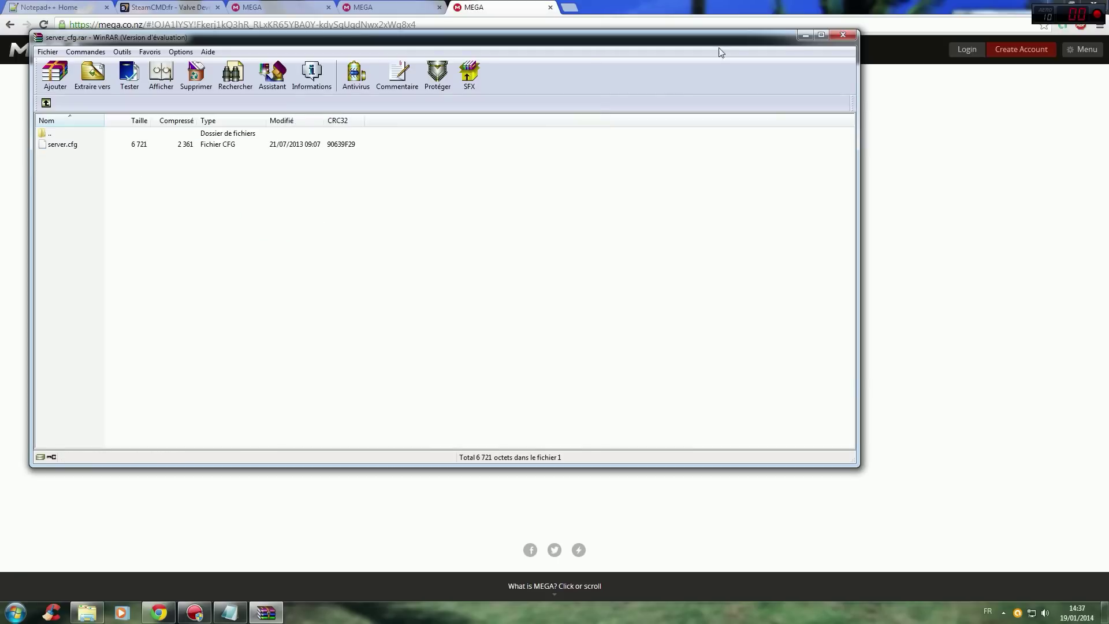
{"action": "left_click", "coordinate": [843, 34]}
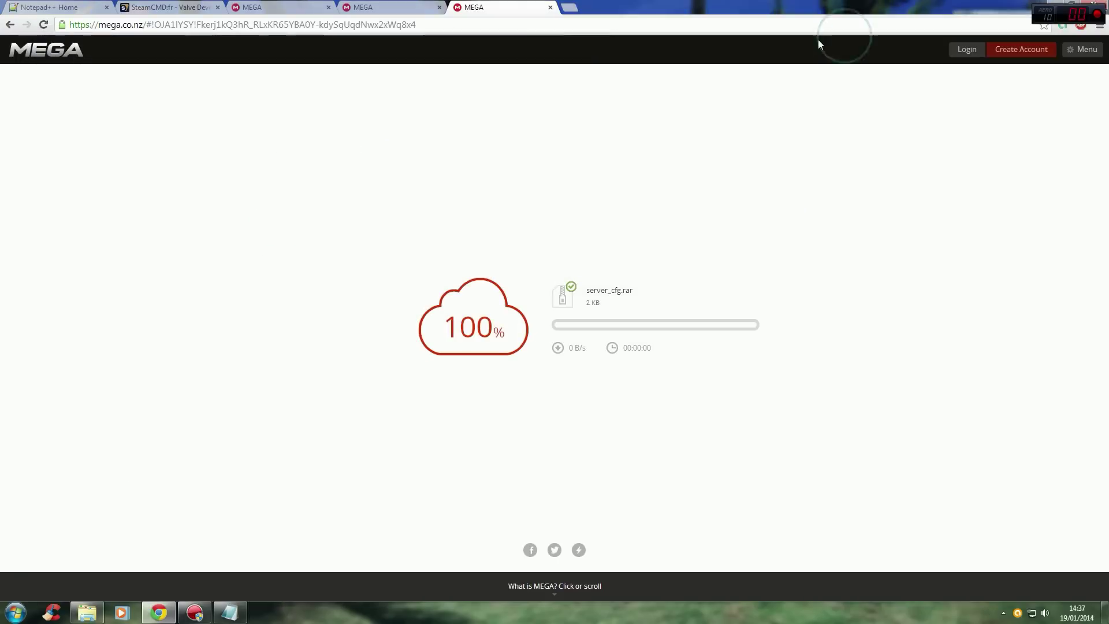
{"action": "left_click", "coordinate": [1059, 5]}
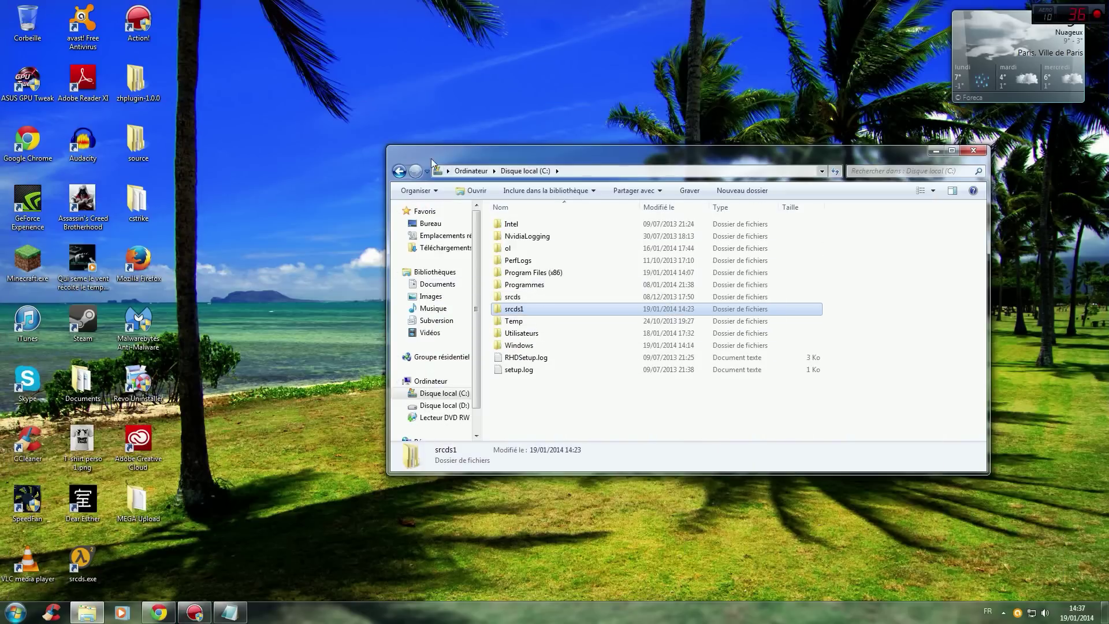
Browse Explorer through srcds1, css, cstrike and cfg to reach server.cfg.
{"action": "double_click", "coordinate": [522, 311]}
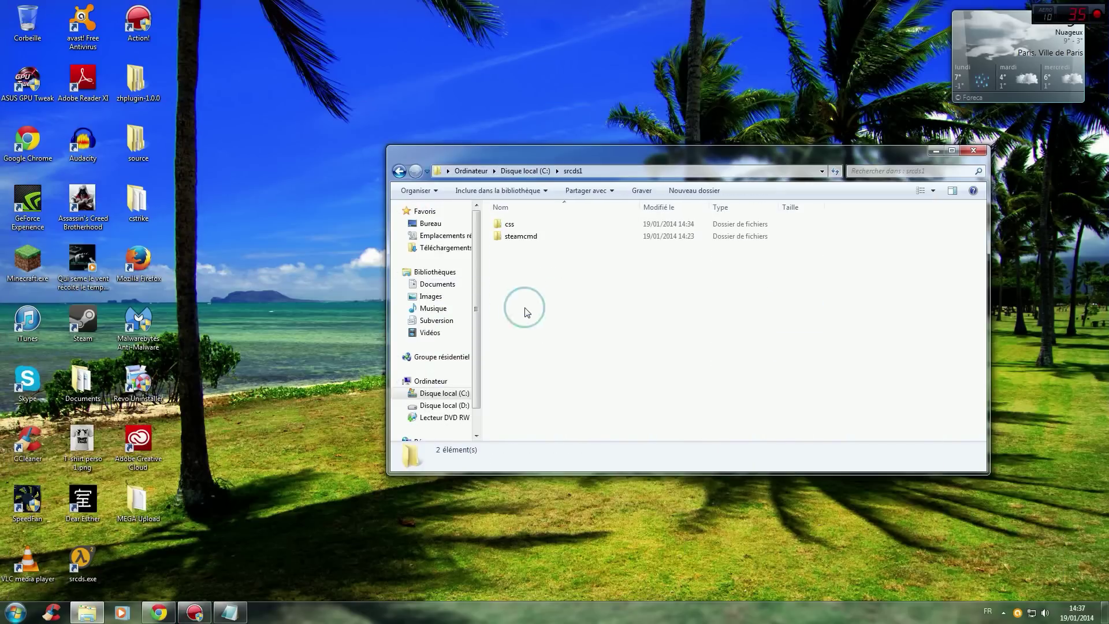
{"action": "double_click", "coordinate": [521, 228]}
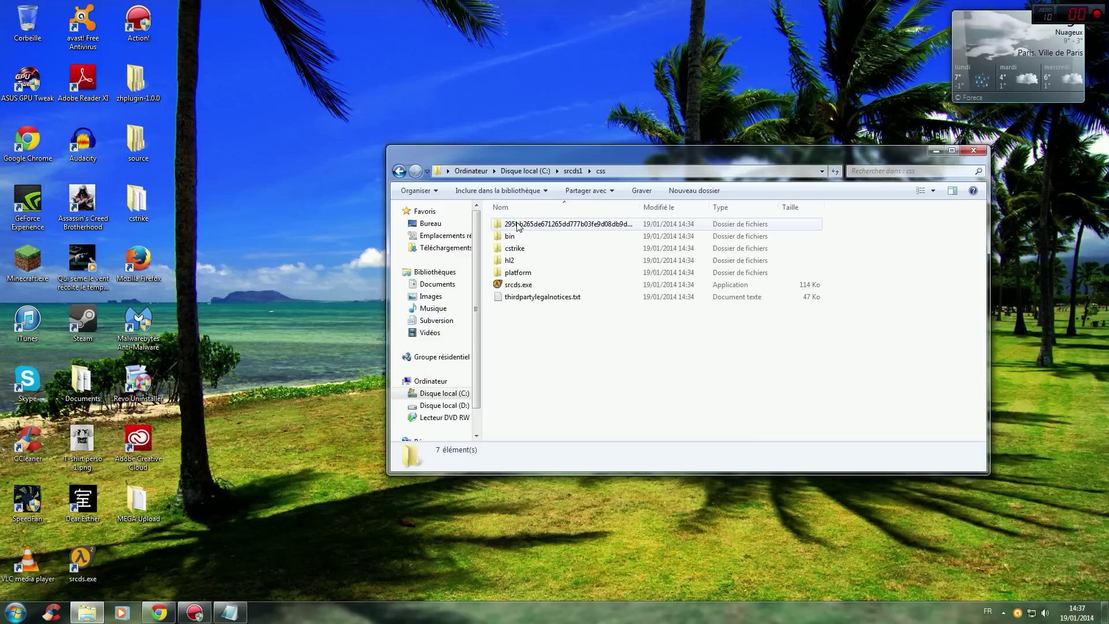
{"action": "double_click", "coordinate": [516, 249]}
{"action": "double_click", "coordinate": [517, 240]}
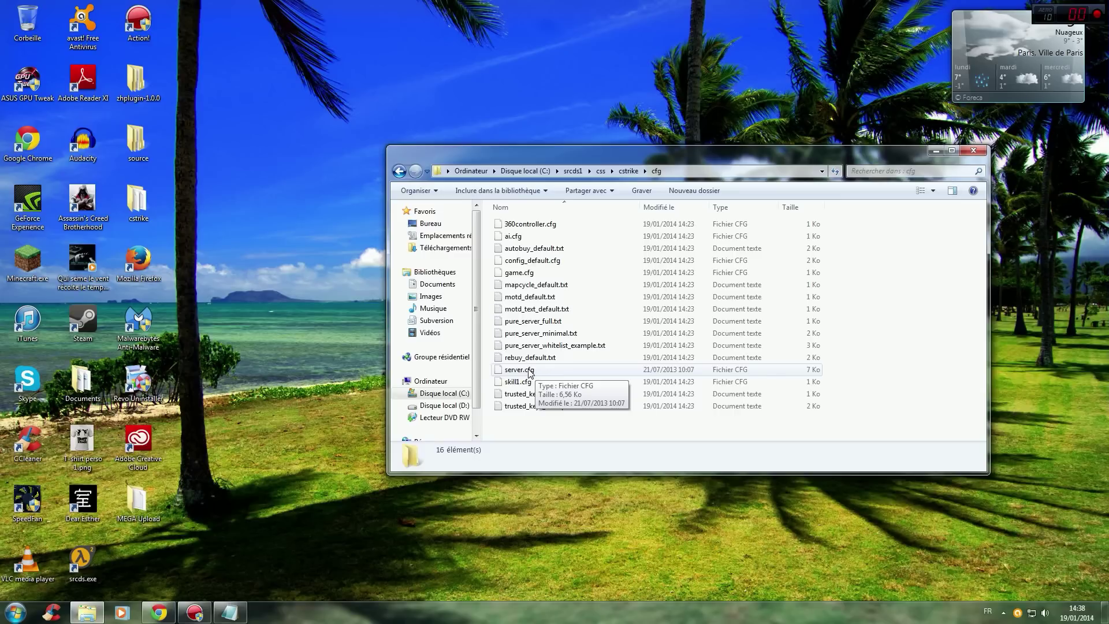
{"action": "right_click", "coordinate": [529, 372]}
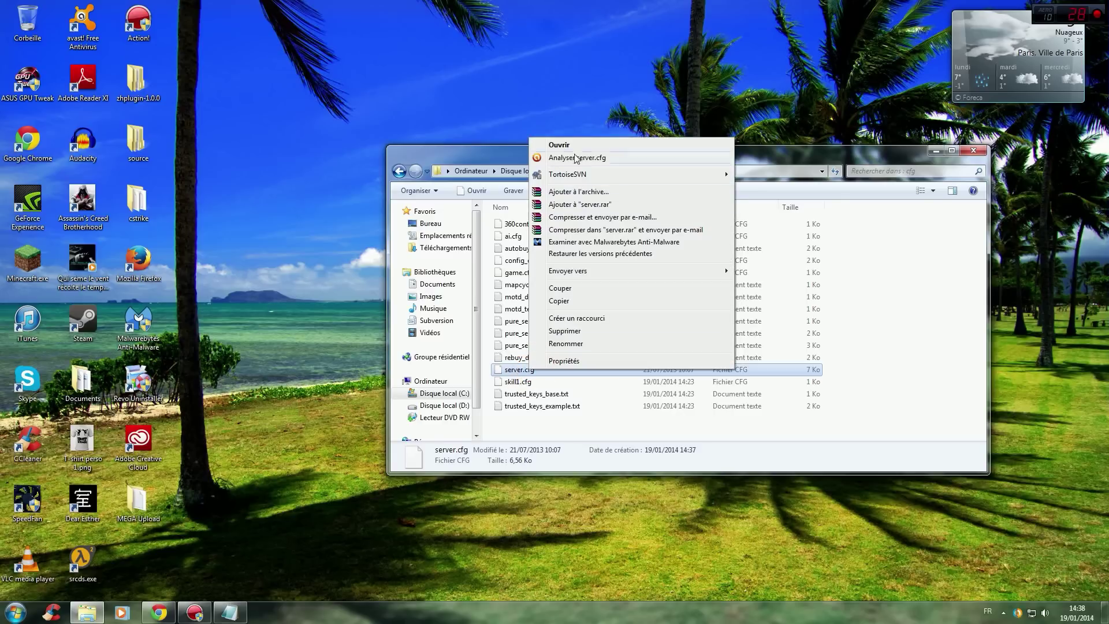
{"action": "left_click", "coordinate": [578, 146]}
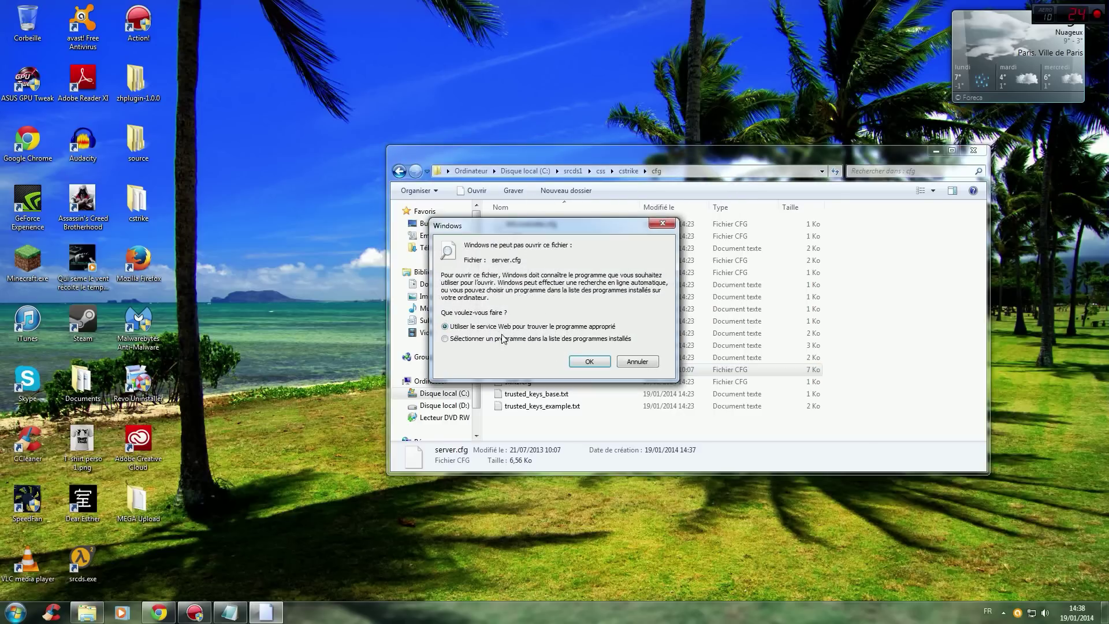
{"action": "left_click", "coordinate": [523, 339]}
{"action": "left_click", "coordinate": [589, 361]}
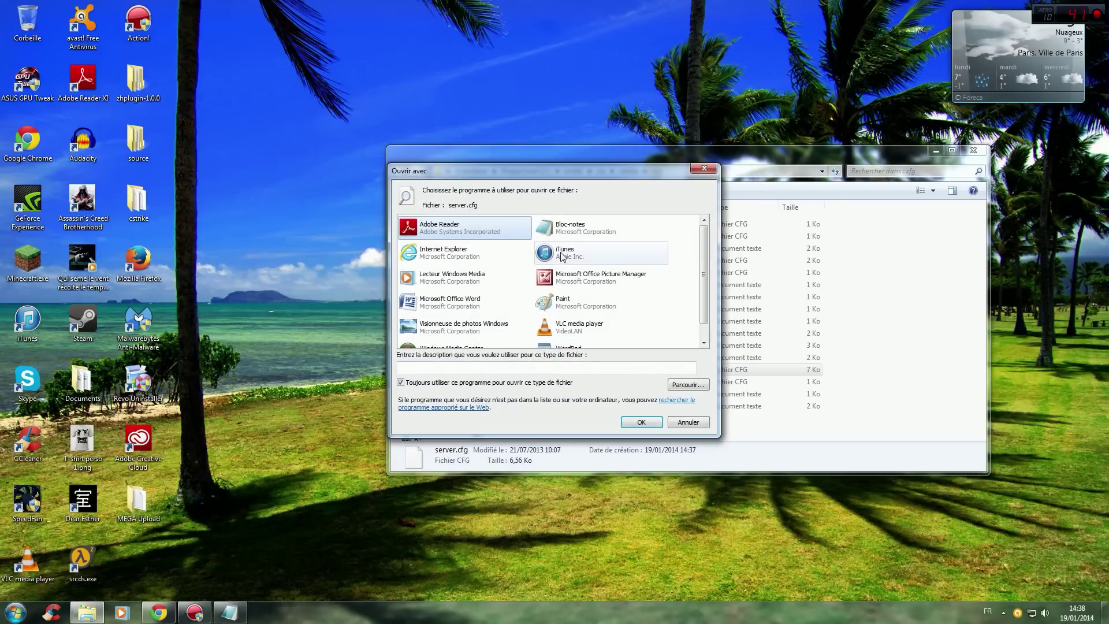
{"action": "left_click", "coordinate": [569, 227]}
{"action": "left_click", "coordinate": [642, 421]}
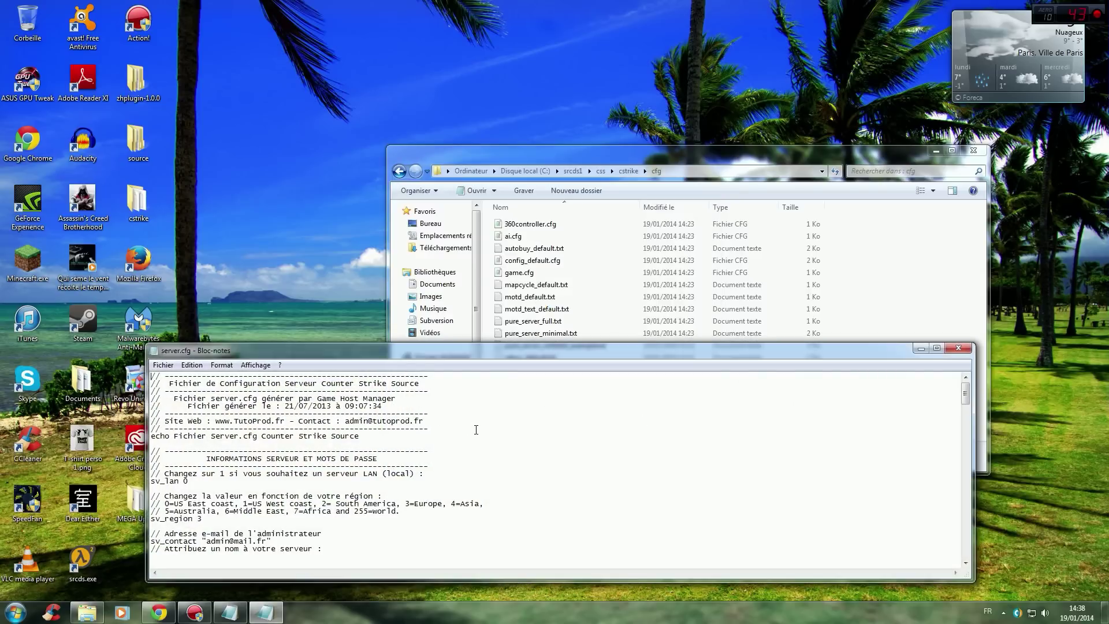
{"action": "scroll", "coordinate": [497, 437], "scroll_direction": "down", "scroll_amount": 1}
{"action": "scroll", "coordinate": [497, 436], "scroll_direction": "up", "scroll_amount": 1}
{"action": "scroll", "coordinate": [497, 436], "scroll_direction": "down", "scroll_amount": 1}
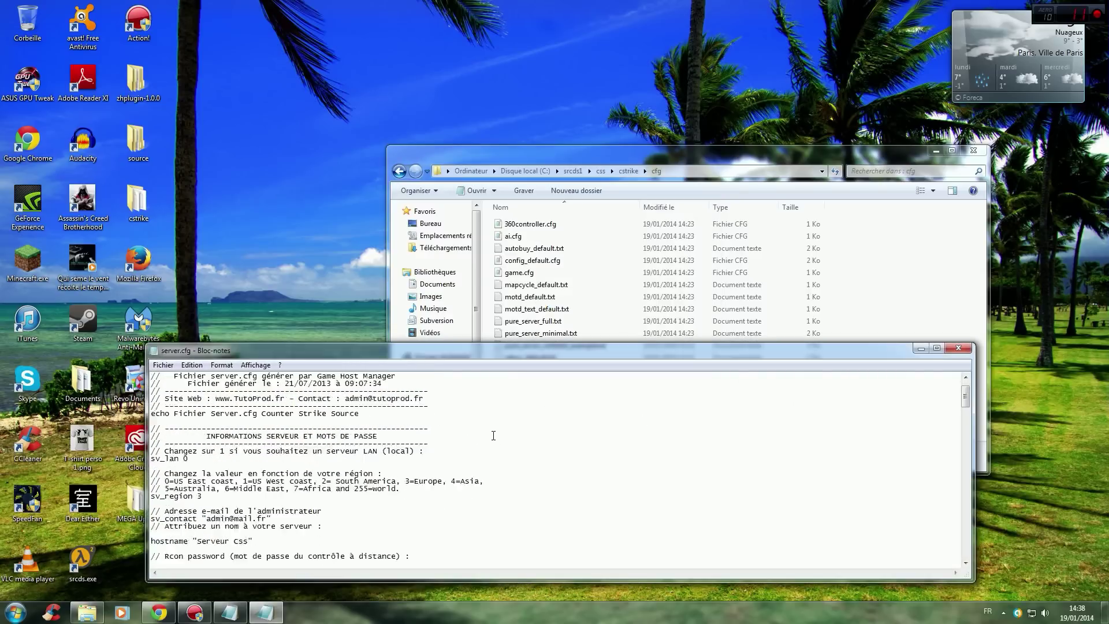
{"action": "scroll", "coordinate": [502, 433], "scroll_direction": "down", "scroll_amount": 4}
{"action": "scroll", "coordinate": [520, 426], "scroll_direction": "up", "scroll_amount": 5}
{"action": "left_click", "coordinate": [959, 348]}
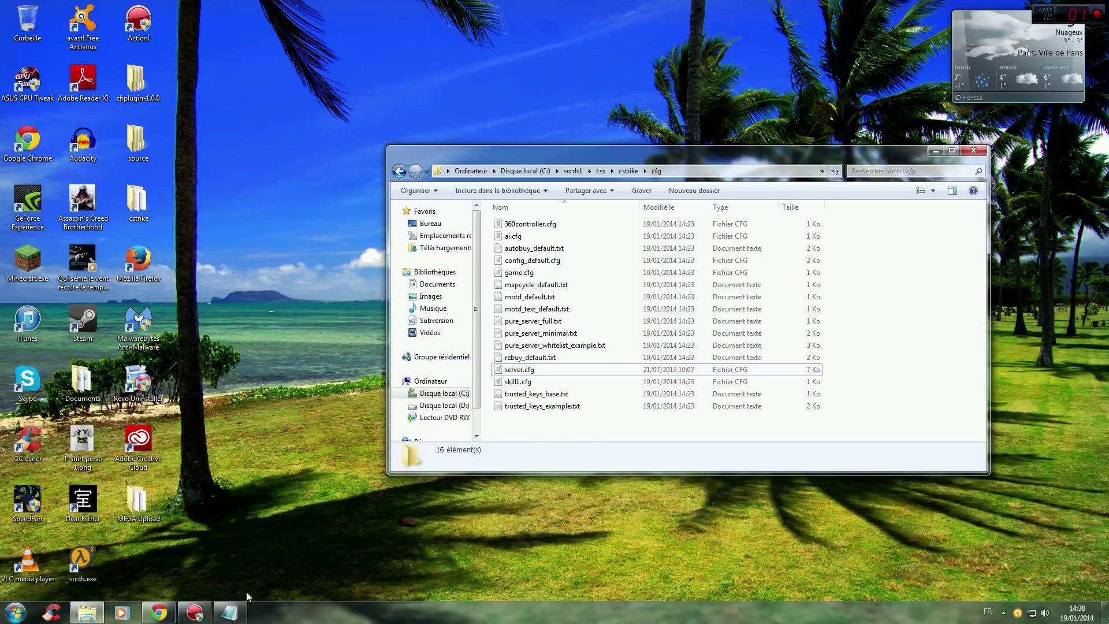
{"action": "left_click", "coordinate": [159, 613]}
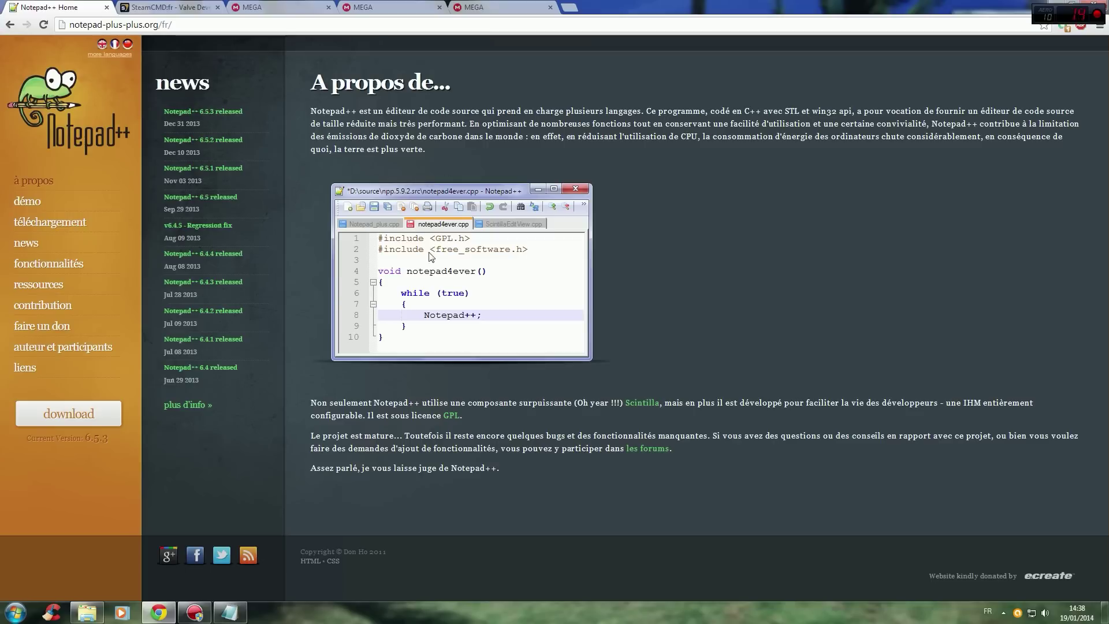
Download the Notepad++ 6.5.3 installer from the Notepad++ download page.
{"action": "left_click", "coordinate": [68, 414]}
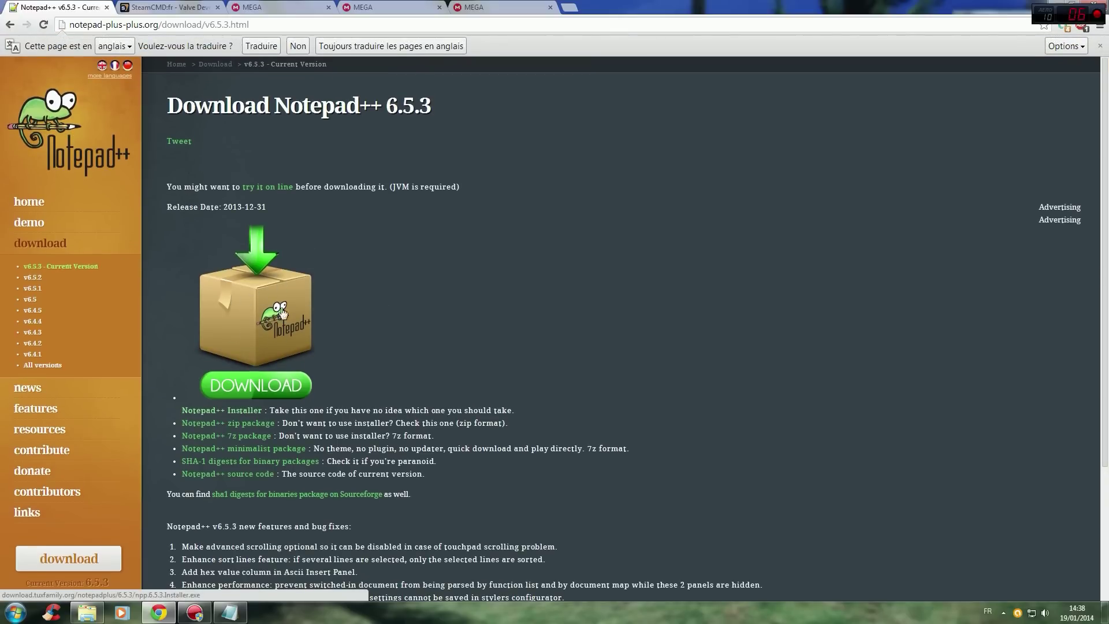
{"action": "left_click", "coordinate": [258, 385]}
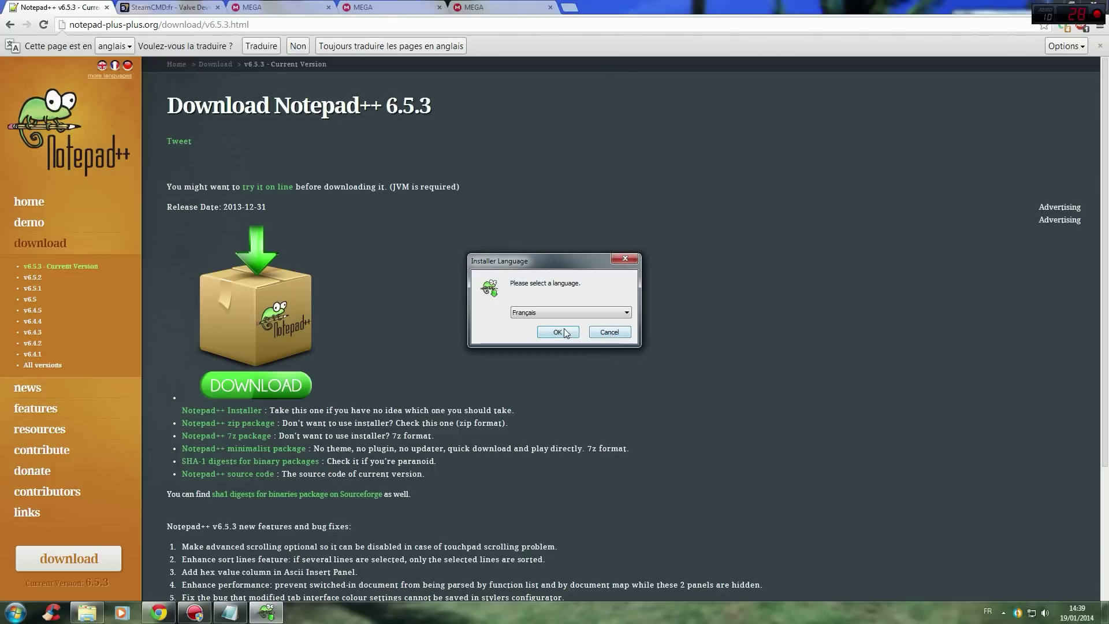
Install Notepad++ 6.5.3 in French with default folder and components, then close it and minimise Chrome.
{"action": "left_click", "coordinate": [558, 332]}
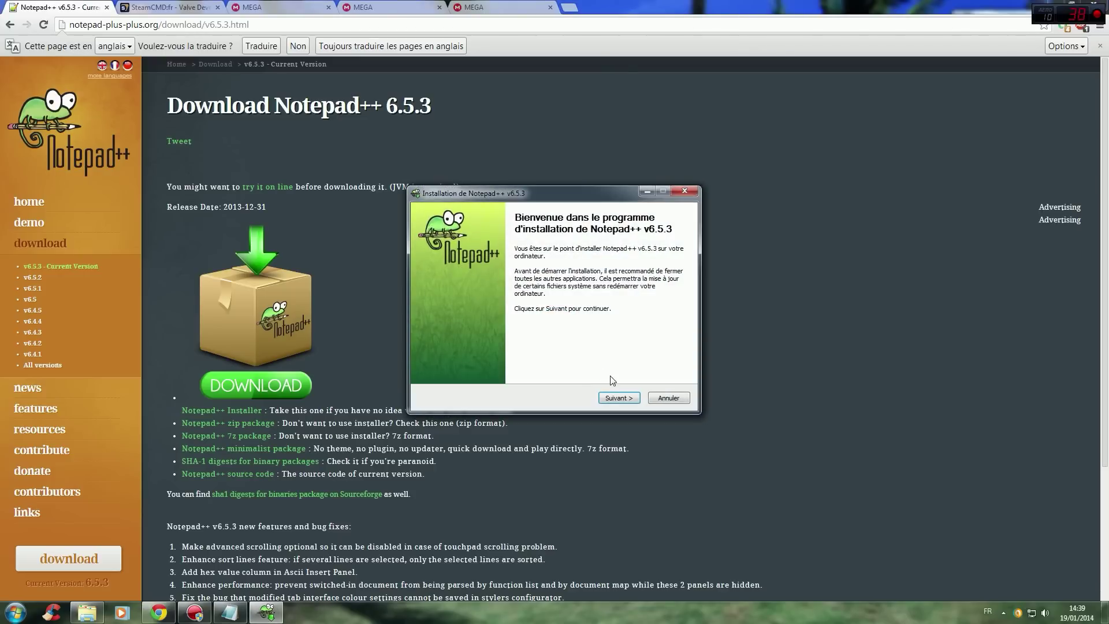
{"action": "left_click", "coordinate": [622, 398]}
{"action": "left_click", "coordinate": [624, 402]}
{"action": "left_click", "coordinate": [618, 400]}
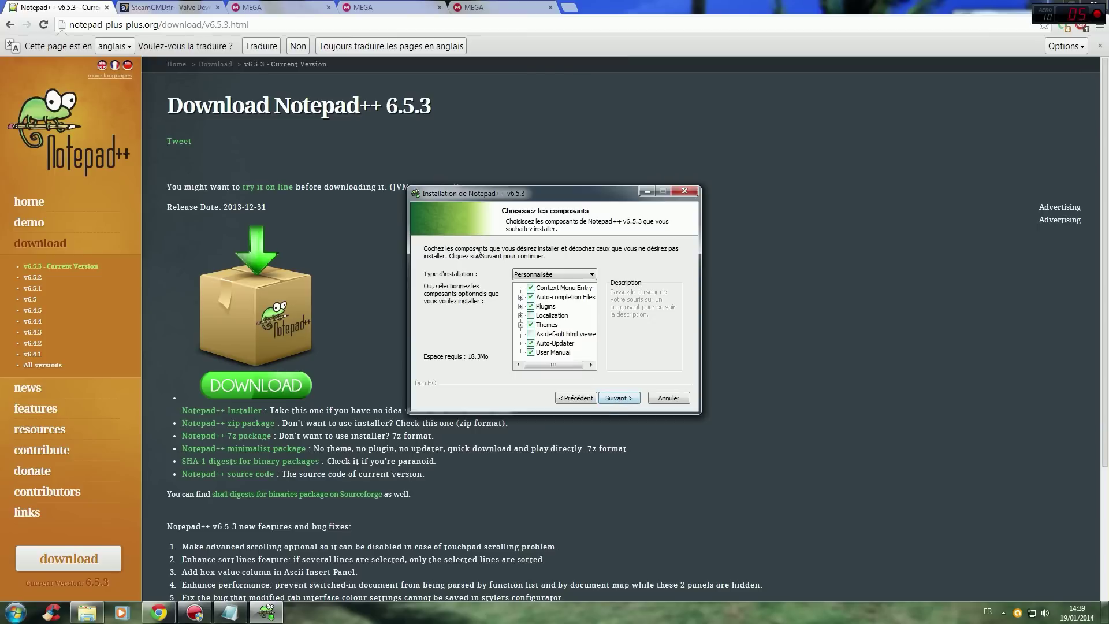
{"action": "left_click", "coordinate": [619, 398]}
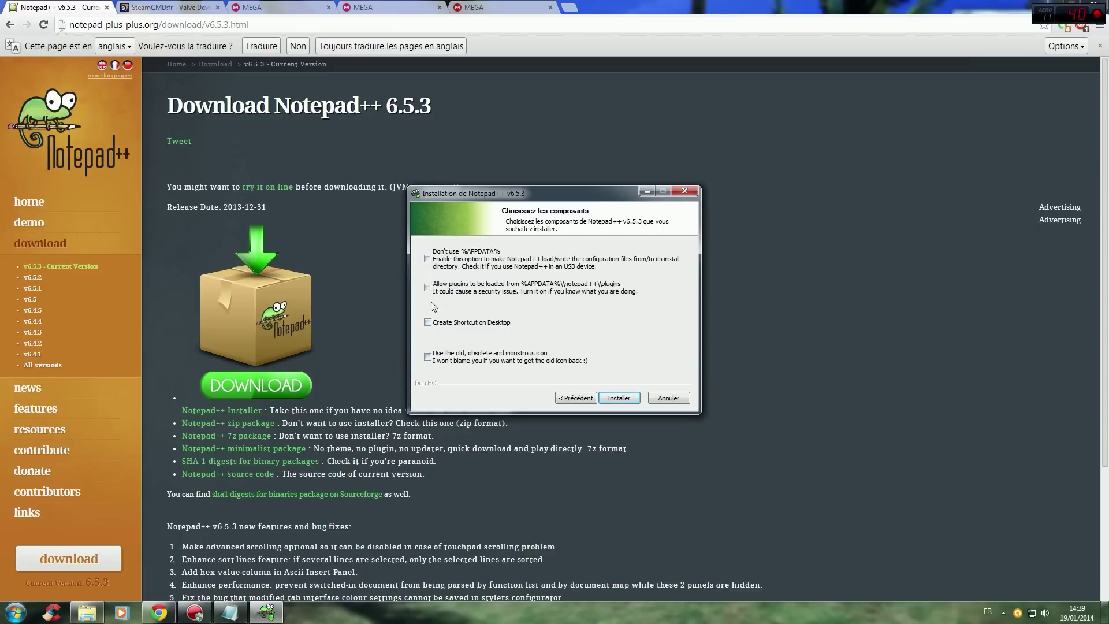
{"action": "left_click", "coordinate": [623, 403]}
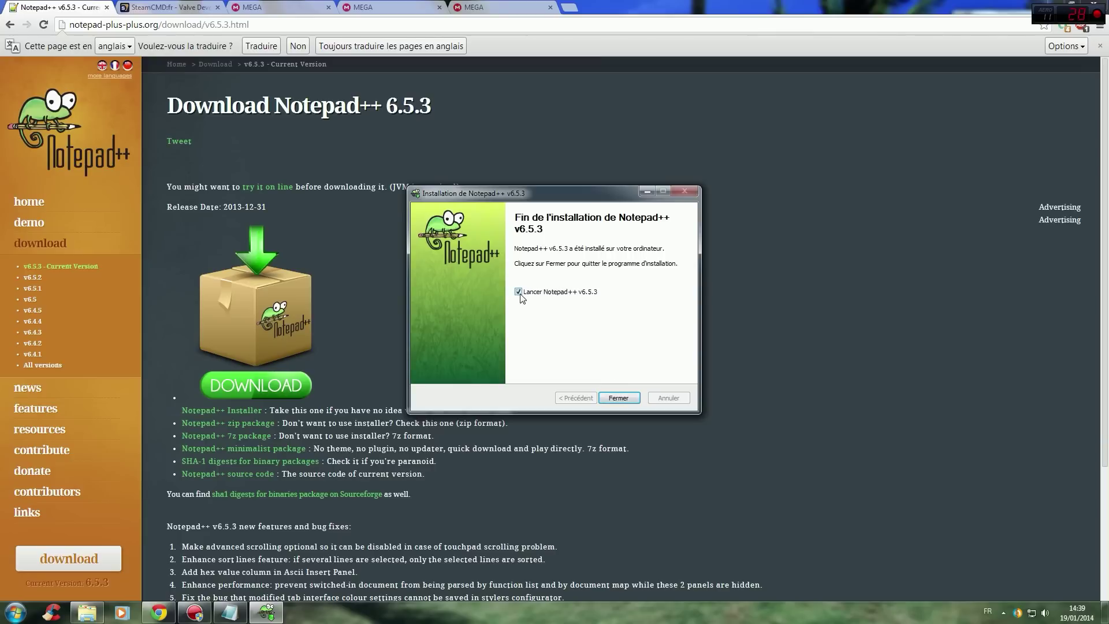
{"action": "left_click", "coordinate": [616, 398]}
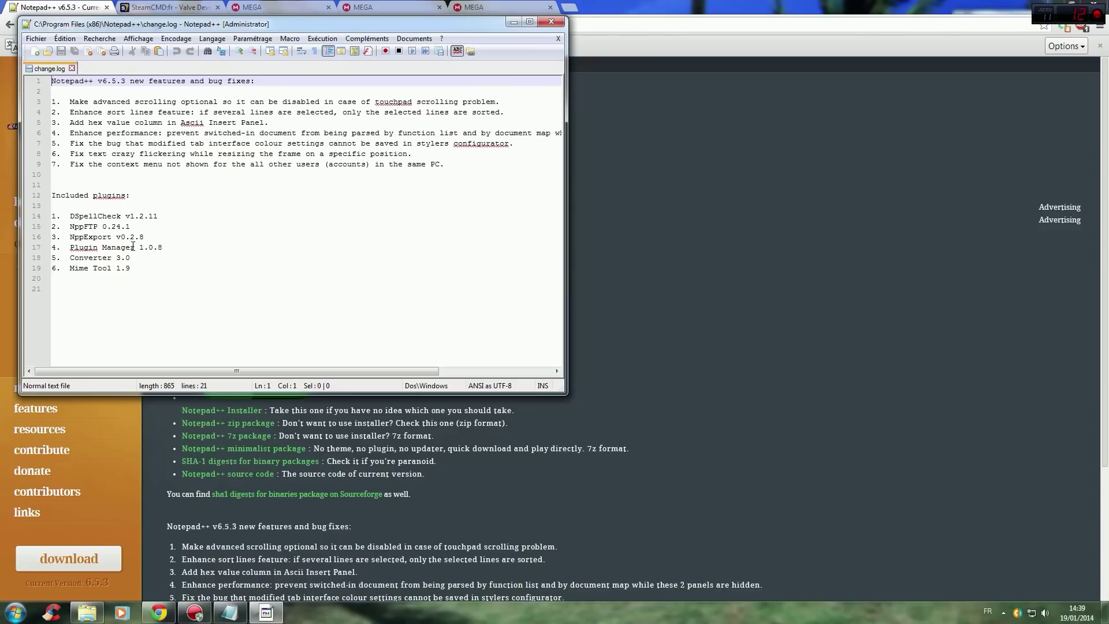
{"action": "left_click", "coordinate": [550, 22]}
{"action": "left_click", "coordinate": [159, 612]}
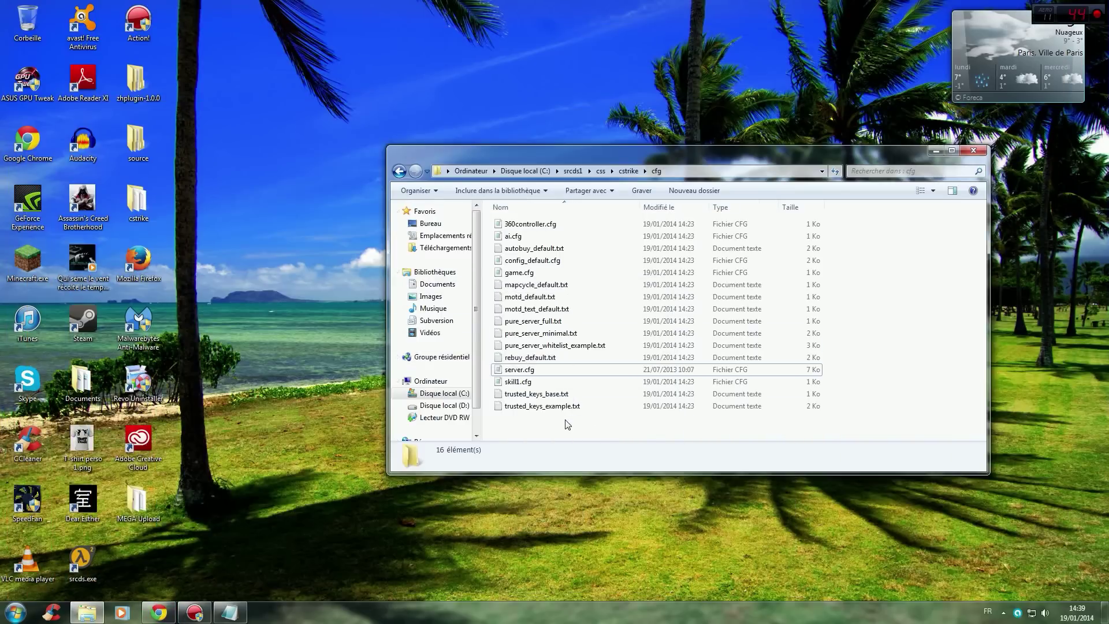
Open server.cfg with the Edit with Notepad++ context-menu entry.
{"action": "left_click", "coordinate": [526, 373]}
{"action": "right_click", "coordinate": [527, 376]}
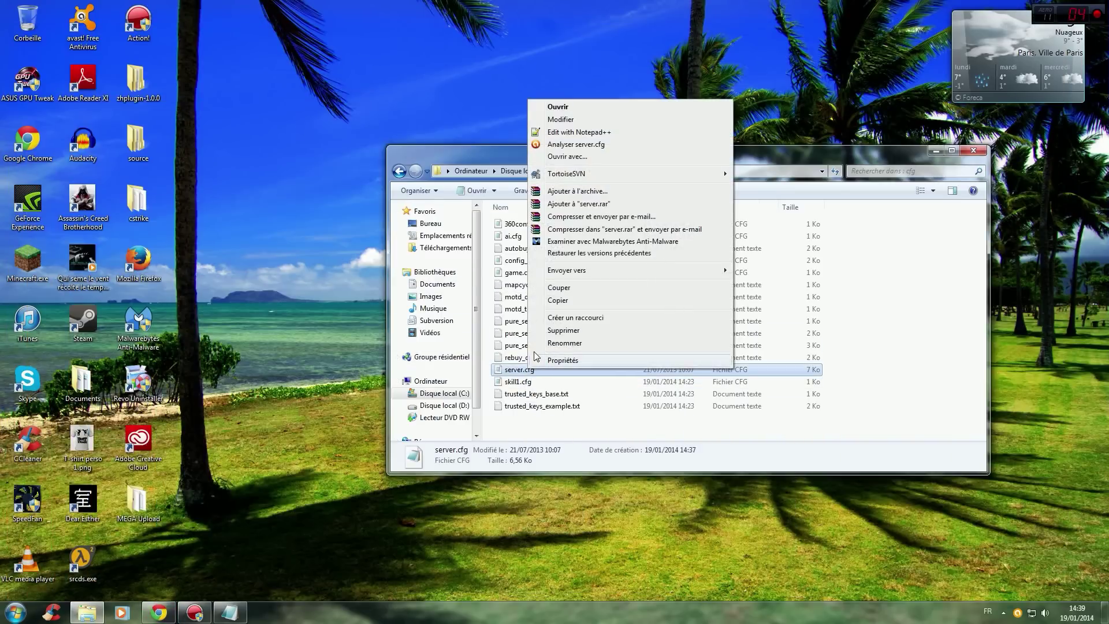
{"action": "left_click", "coordinate": [587, 159]}
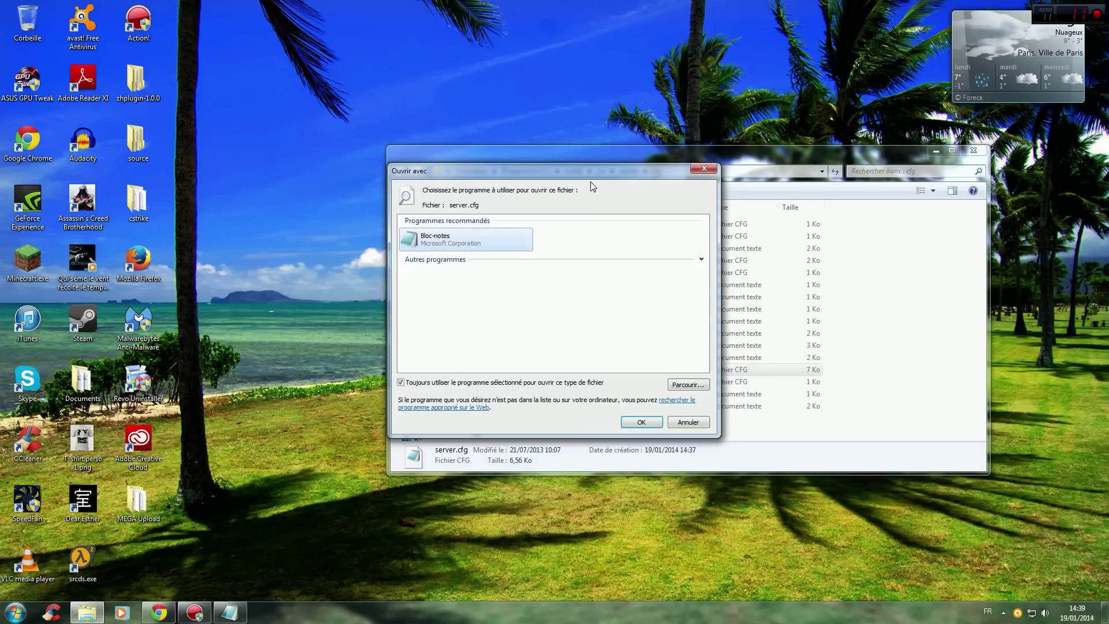
{"action": "left_click", "coordinate": [708, 167]}
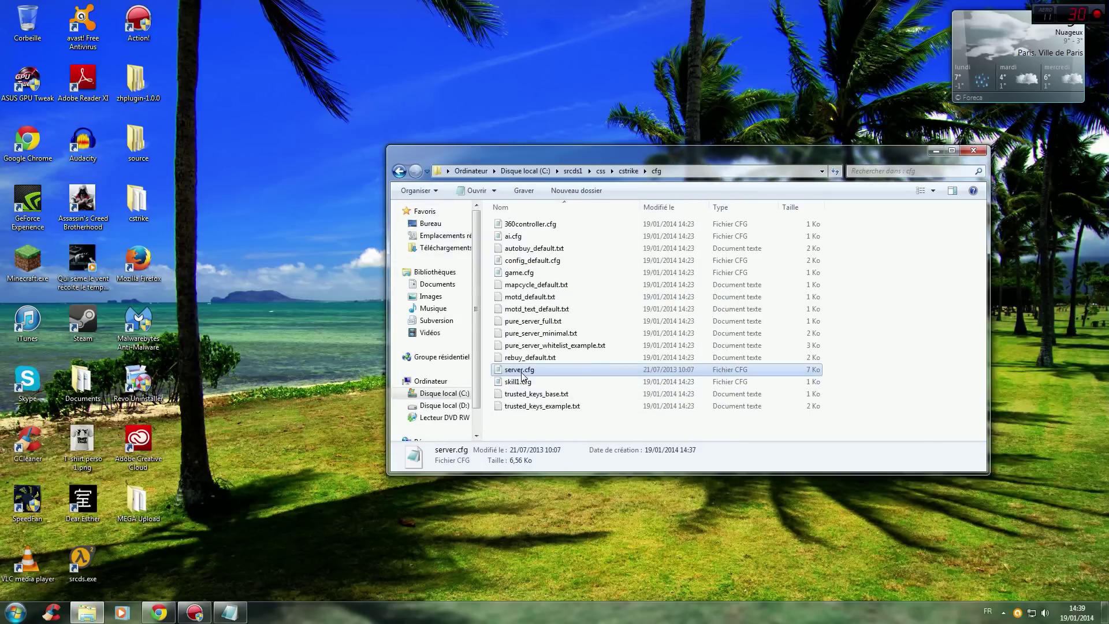
{"action": "right_click", "coordinate": [523, 372]}
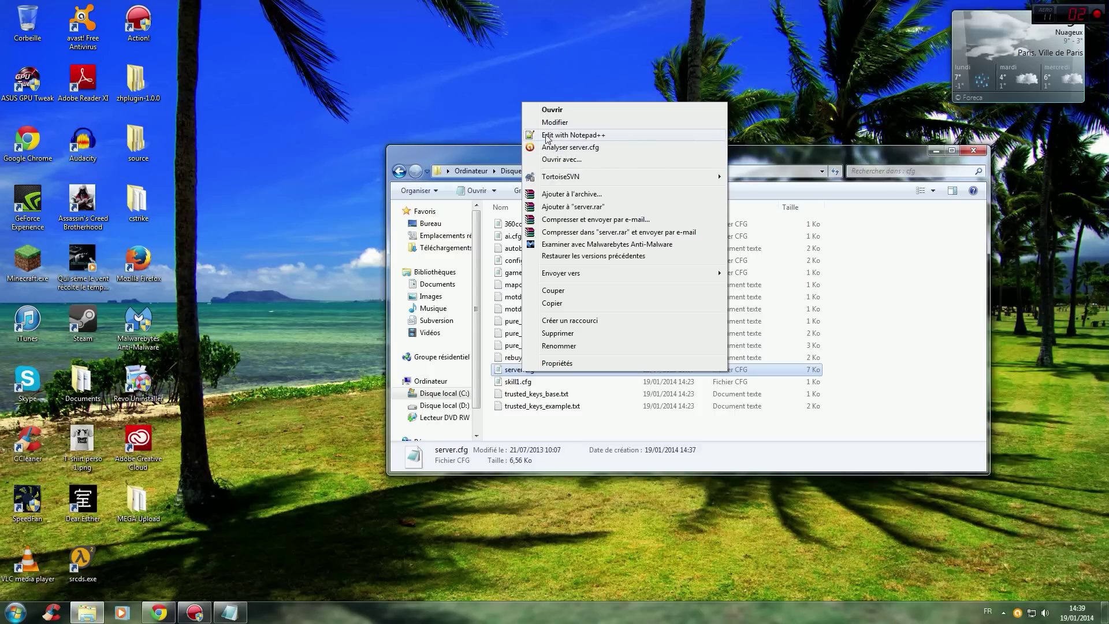
{"action": "left_click", "coordinate": [591, 135]}
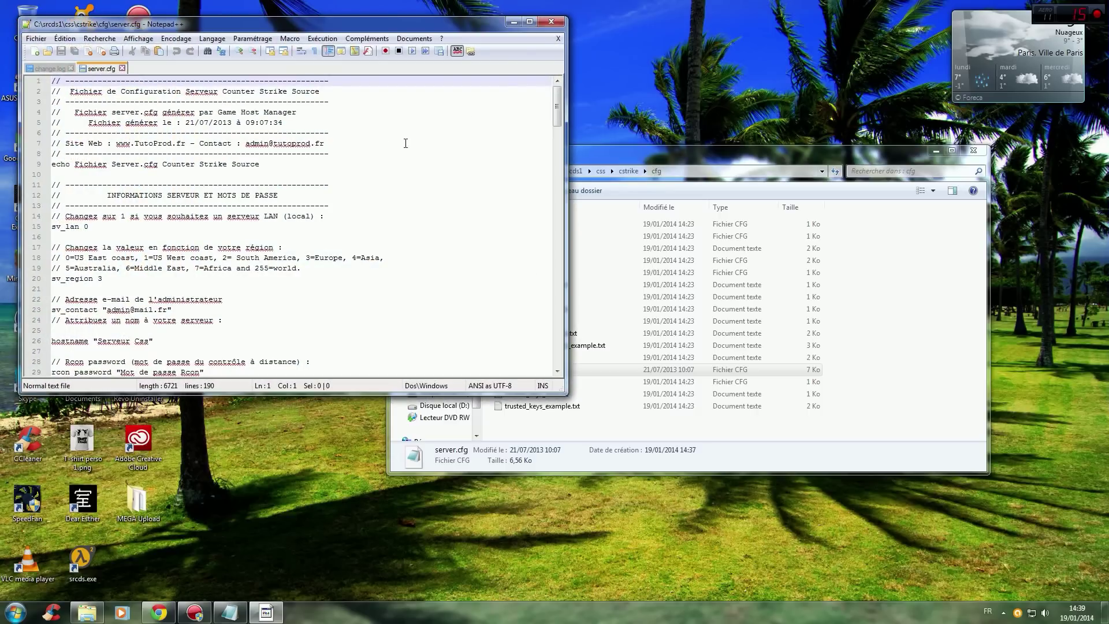
{"action": "scroll", "coordinate": [461, 147], "scroll_direction": "down", "scroll_amount": 20}
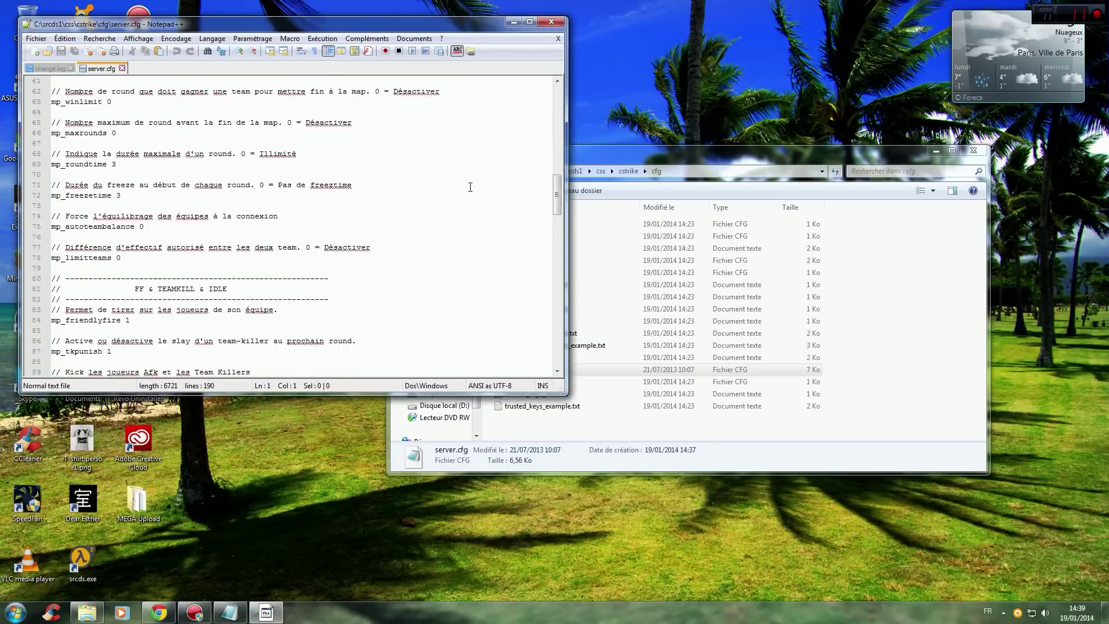
{"action": "scroll", "coordinate": [463, 183], "scroll_direction": "up", "scroll_amount": 20}
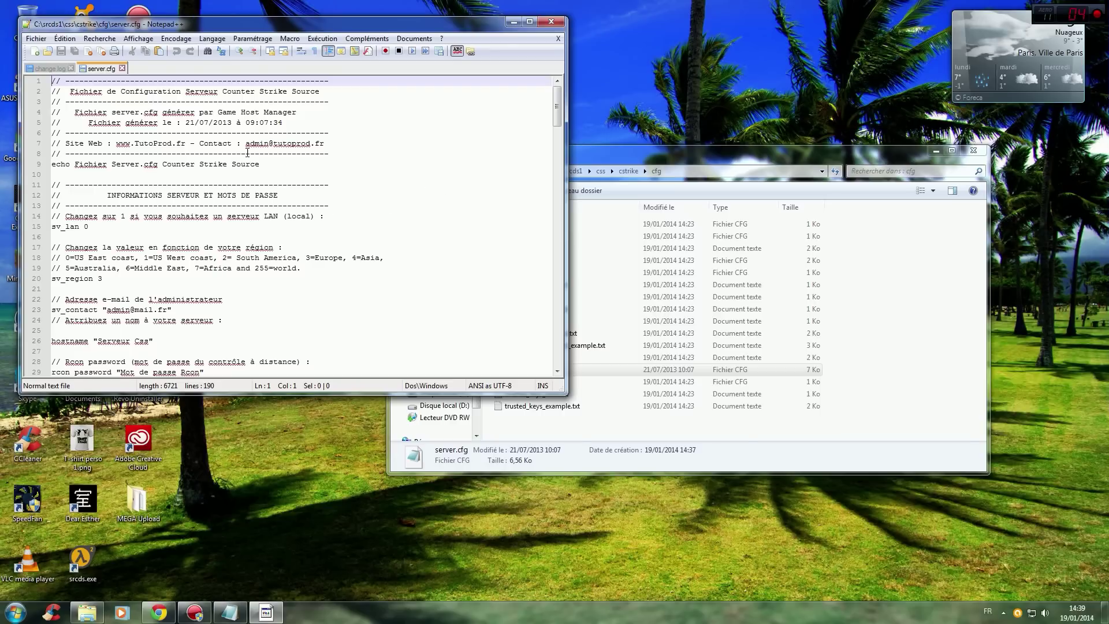
{"action": "left_click_drag", "start_coordinate": [116, 142], "coordinate": [183, 143]}
{"action": "left_click", "coordinate": [191, 151]}
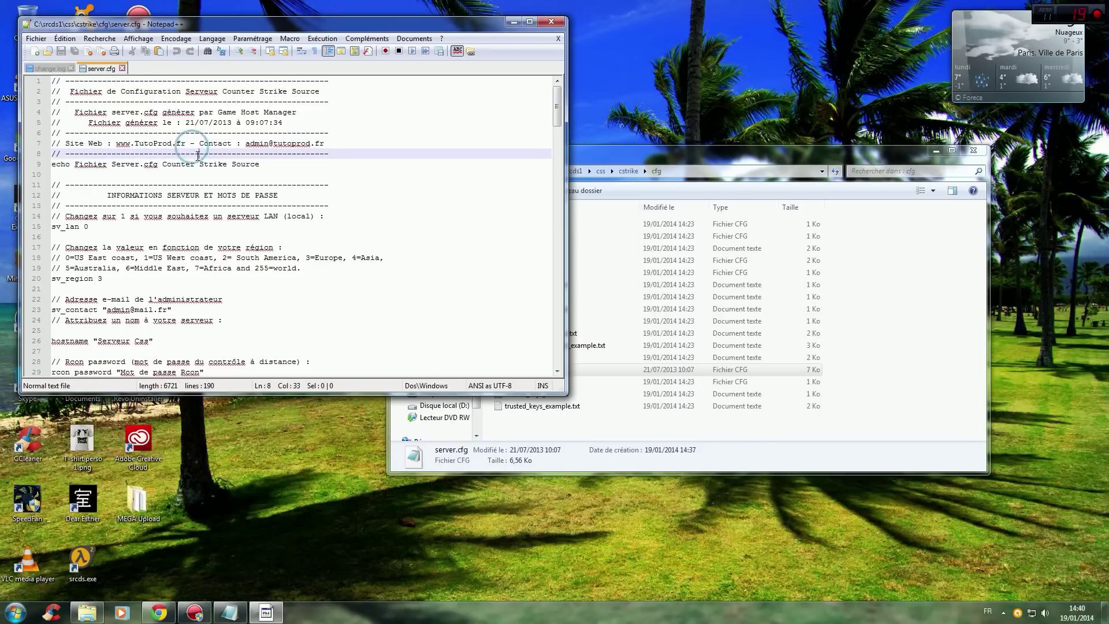
{"action": "left_click", "coordinate": [163, 164]}
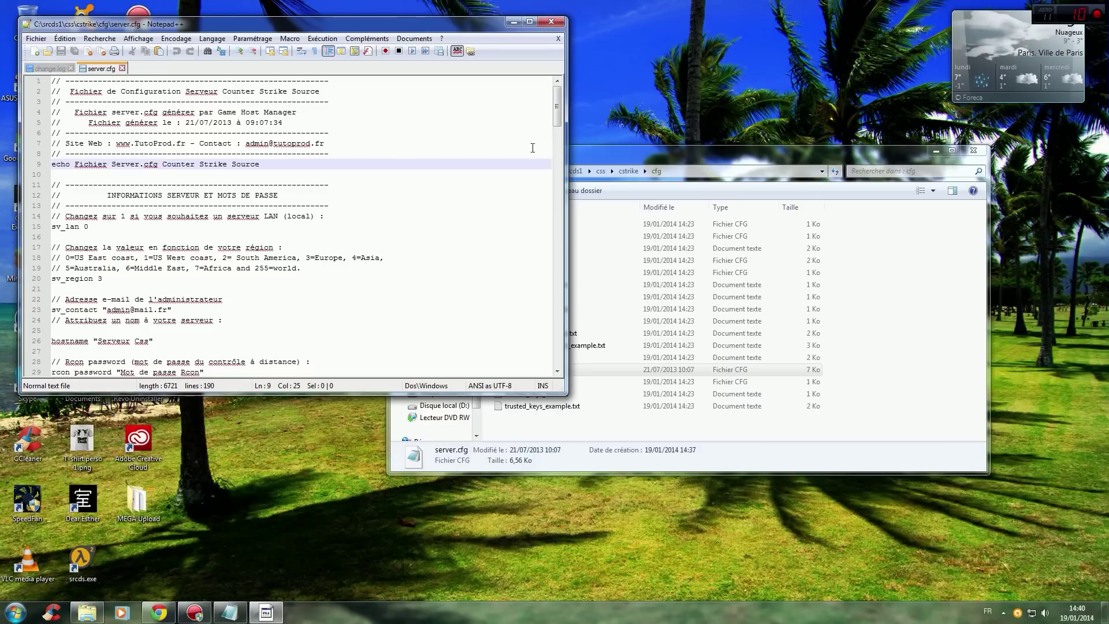
{"action": "left_click_drag", "start_coordinate": [558, 106], "coordinate": [557, 107]}
{"action": "scroll", "coordinate": [521, 142], "scroll_direction": "down", "scroll_amount": 1}
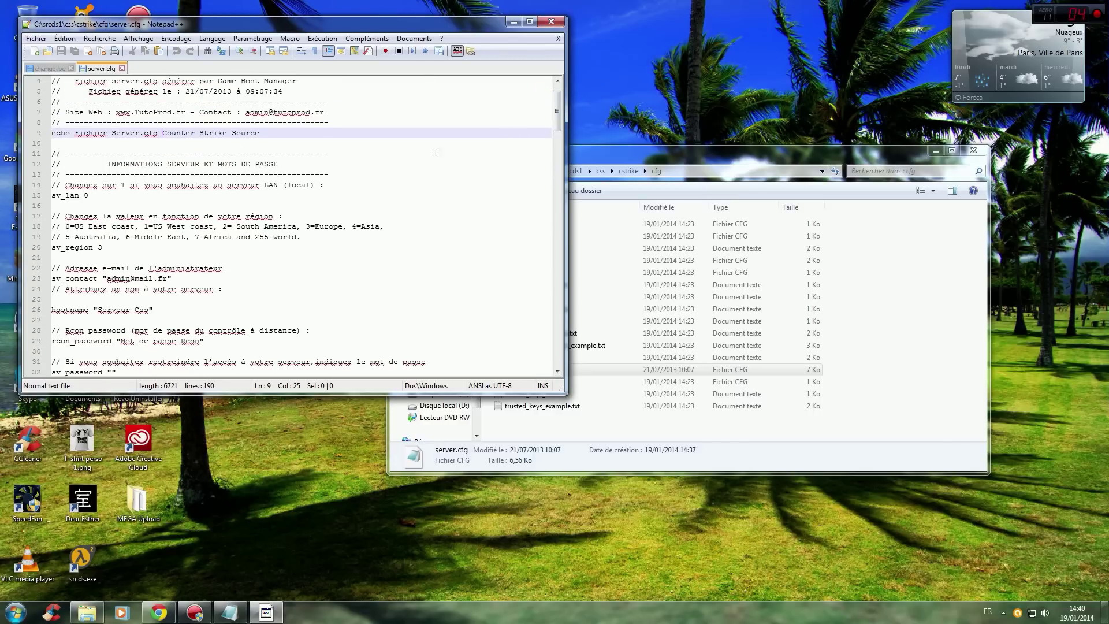
{"action": "scroll", "coordinate": [126, 163], "scroll_direction": "down", "scroll_amount": 20}
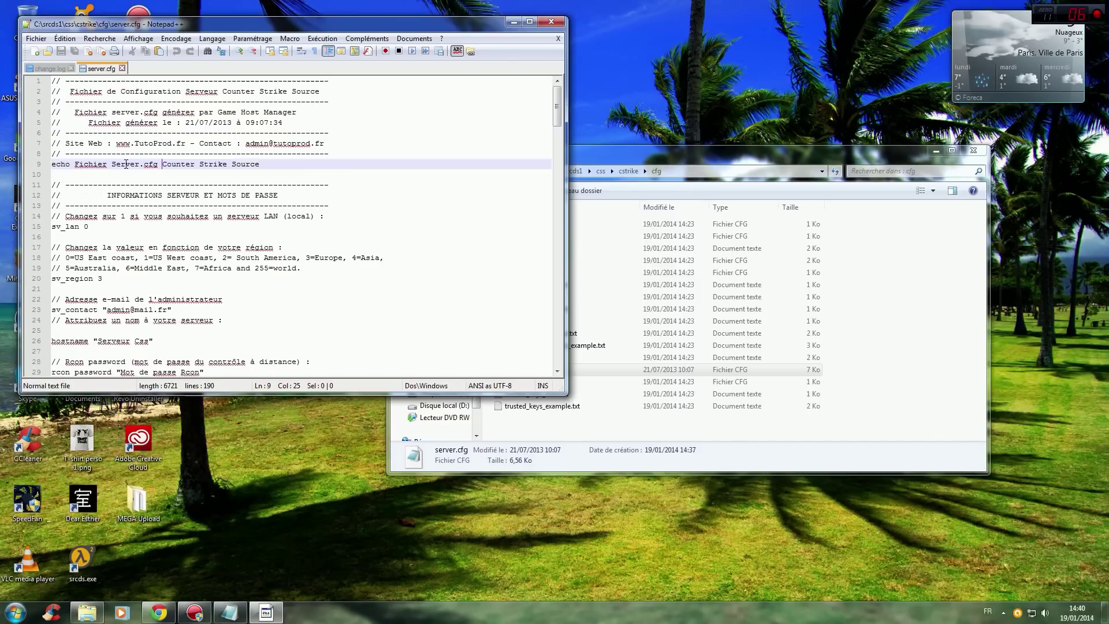
{"action": "scroll", "coordinate": [131, 155], "scroll_direction": "up", "scroll_amount": 20}
{"action": "scroll", "coordinate": [130, 170], "scroll_direction": "down", "scroll_amount": 20}
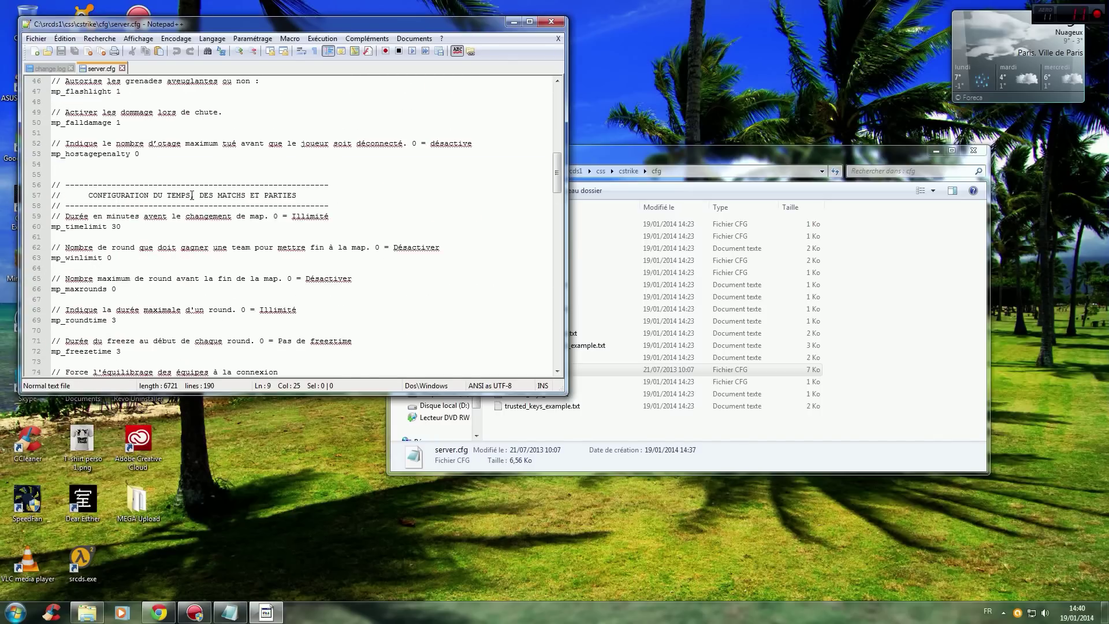
{"action": "scroll", "coordinate": [190, 204], "scroll_direction": "up", "scroll_amount": 20}
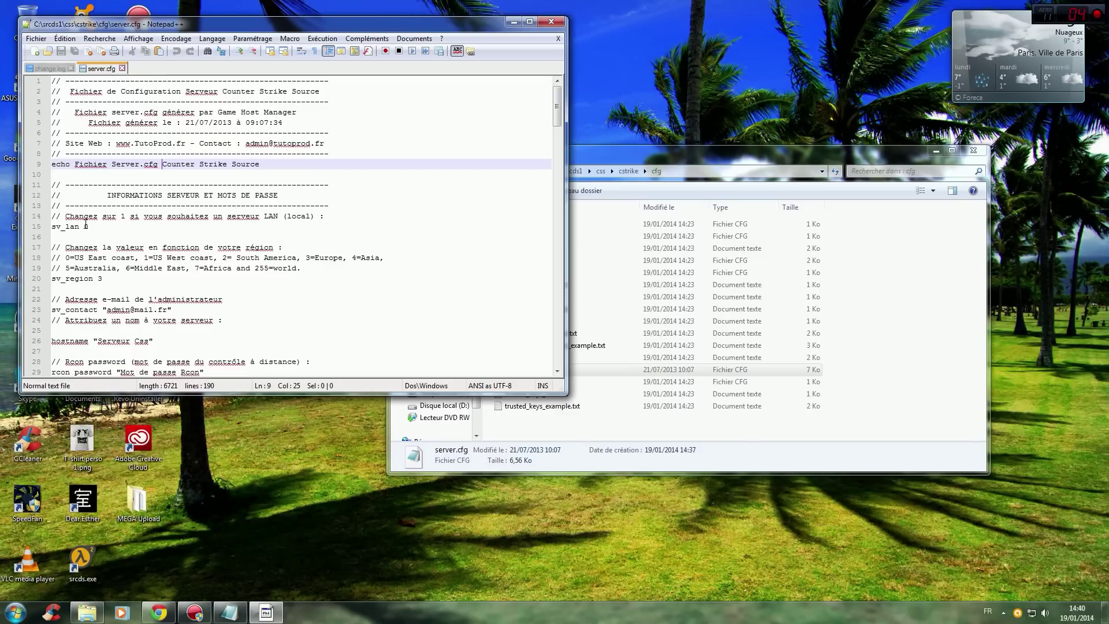
Change sv_lan to 1 in server.cfg for a LAN server.
{"action": "left_click", "coordinate": [90, 226]}
{"action": "left_click", "coordinate": [92, 227]}
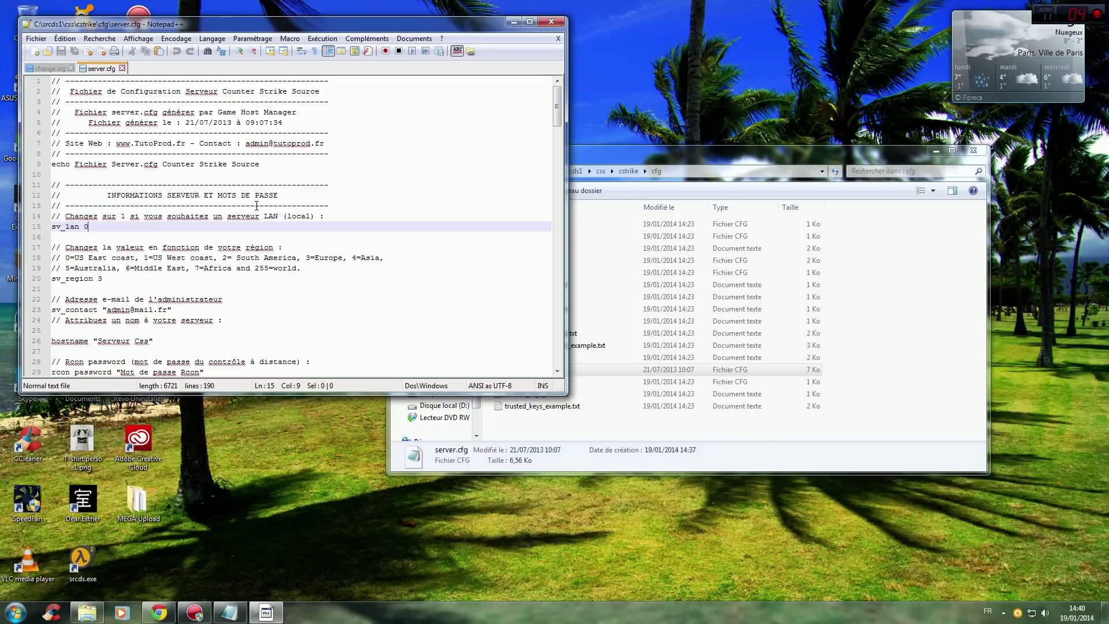
{"action": "key", "text": "BackSpace"}
{"action": "type", "text": "1"}
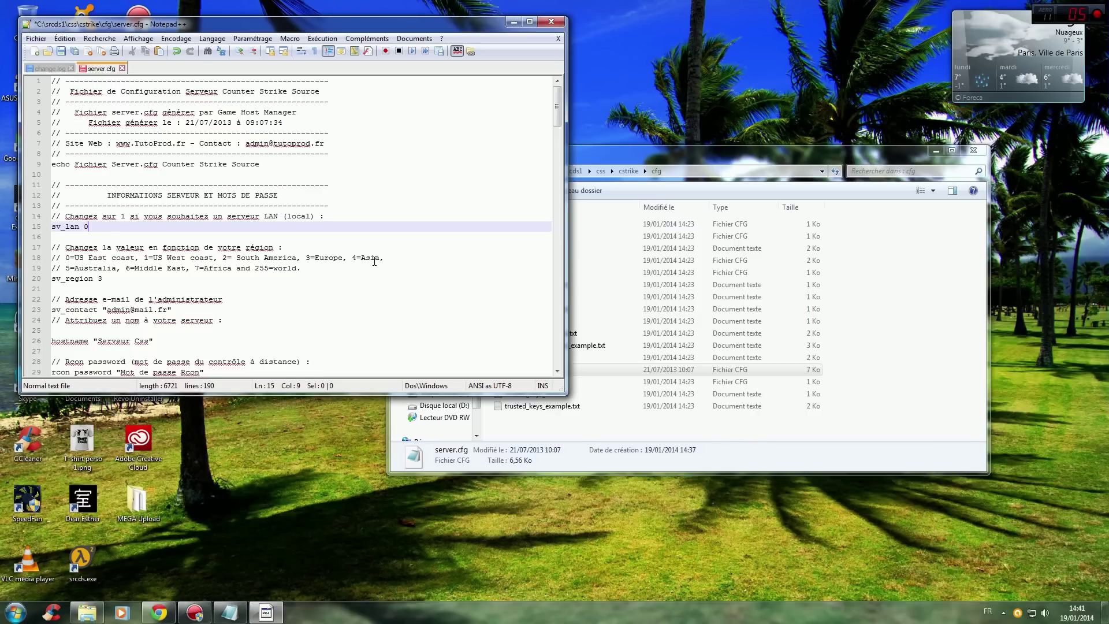
Delete the empty line between the server-name comment and hostname "Serveur Css".
{"action": "left_click", "coordinate": [342, 257]}
{"action": "left_click_drag", "start_coordinate": [557, 108], "coordinate": [550, 126]}
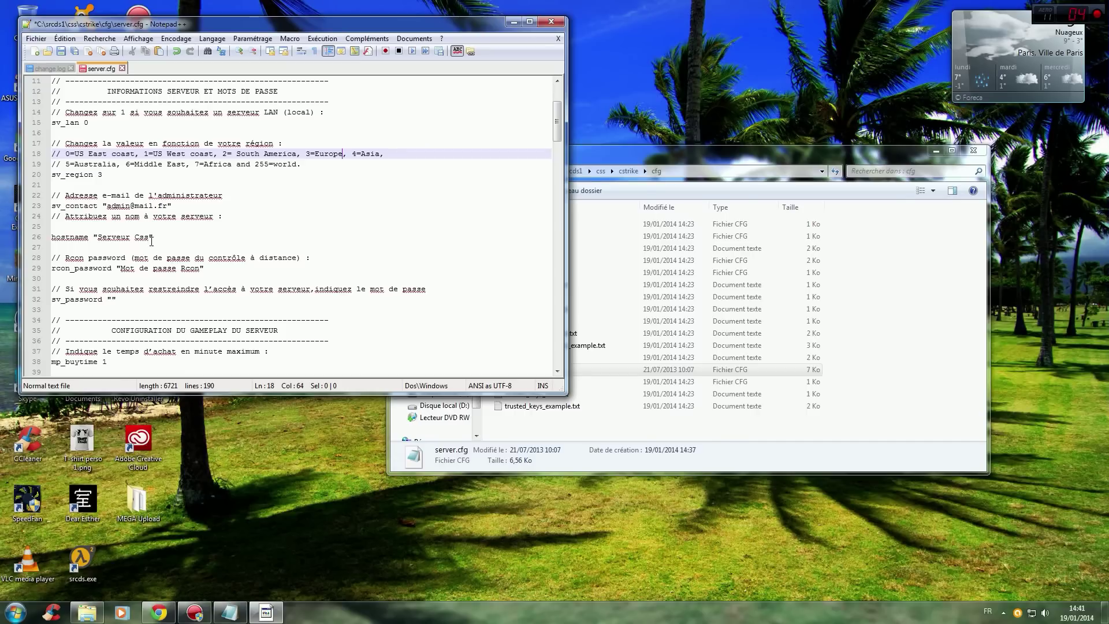
{"action": "left_click", "coordinate": [191, 202]}
{"action": "key", "text": "Return"}
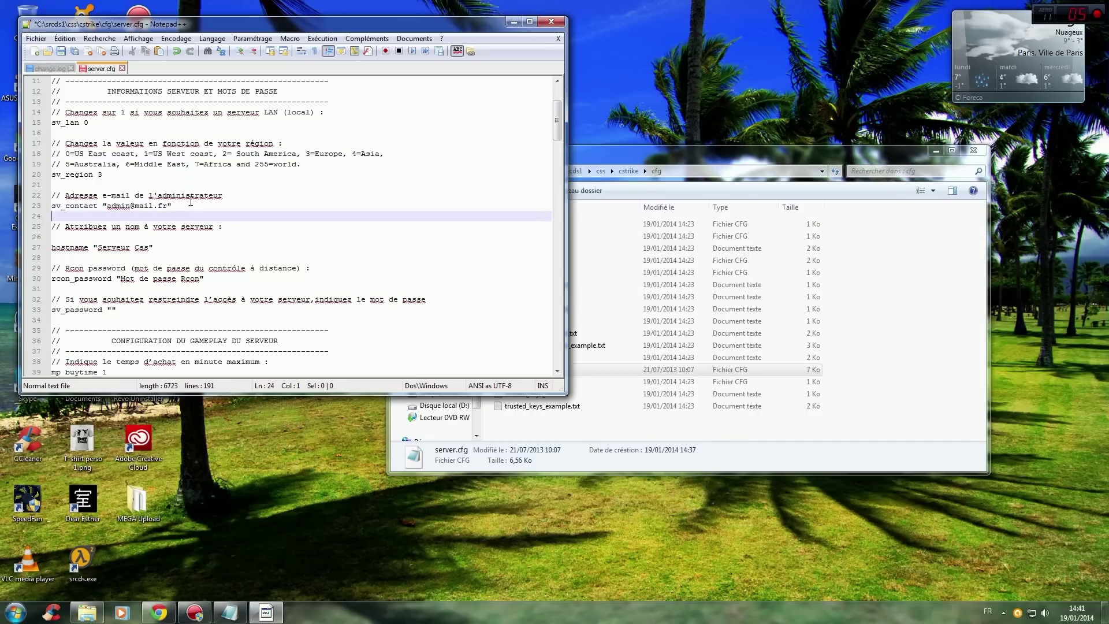
{"action": "left_click", "coordinate": [60, 237]}
{"action": "key", "text": "BackSpace"}
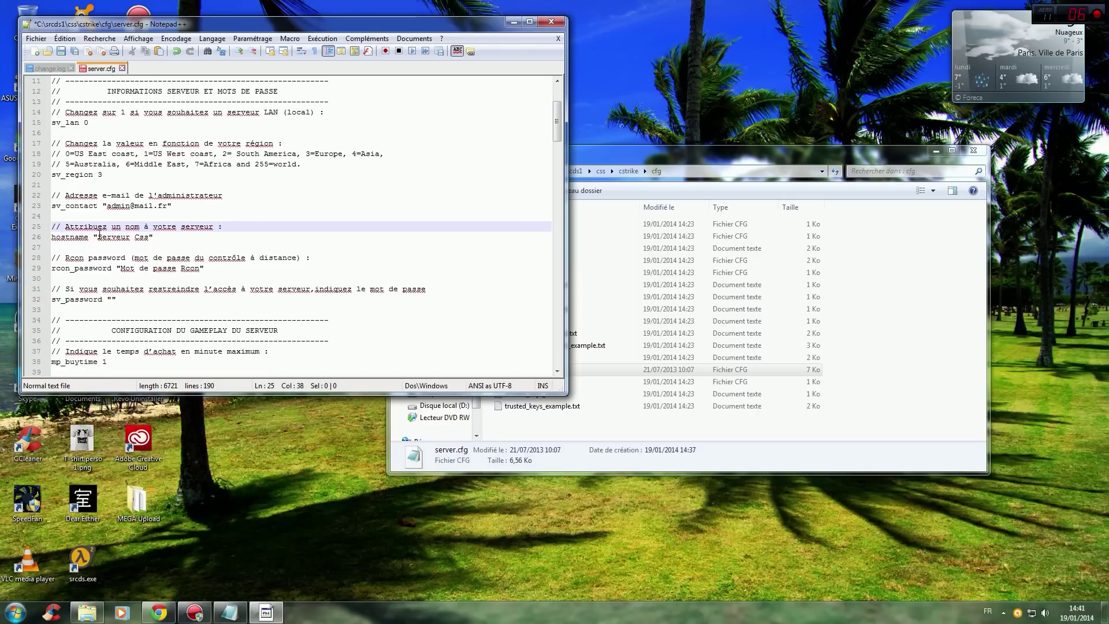
Change the hostname in server.cfg from 'Serveur Css' to 'Serveur SpeedLizard'.
{"action": "left_click_drag", "start_coordinate": [99, 237], "coordinate": [149, 237]}
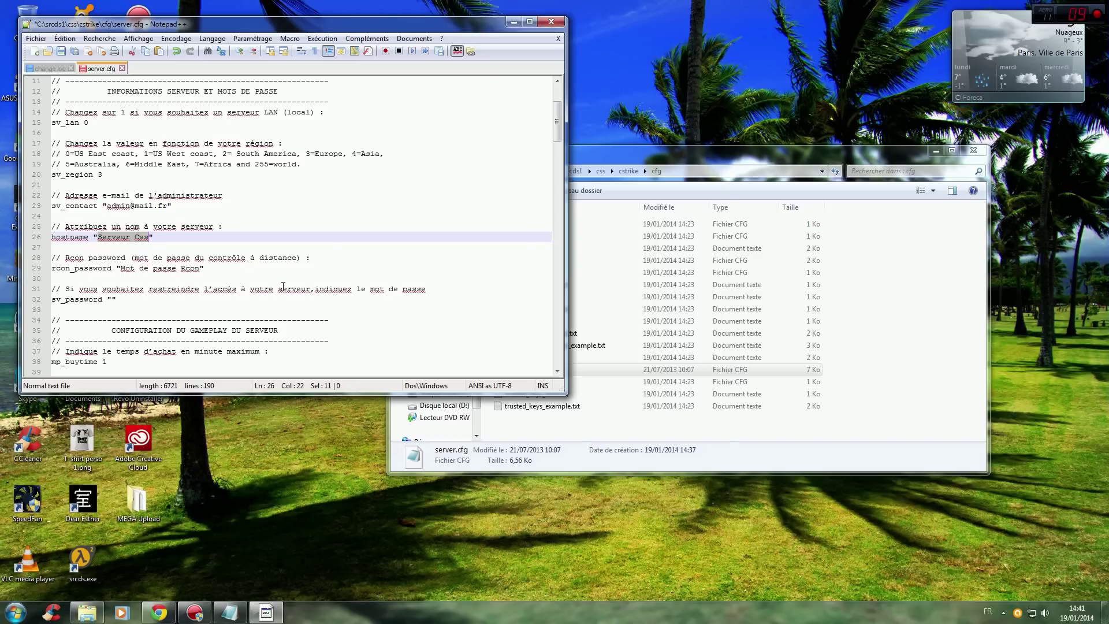
{"action": "type", "text": "Serveur"}
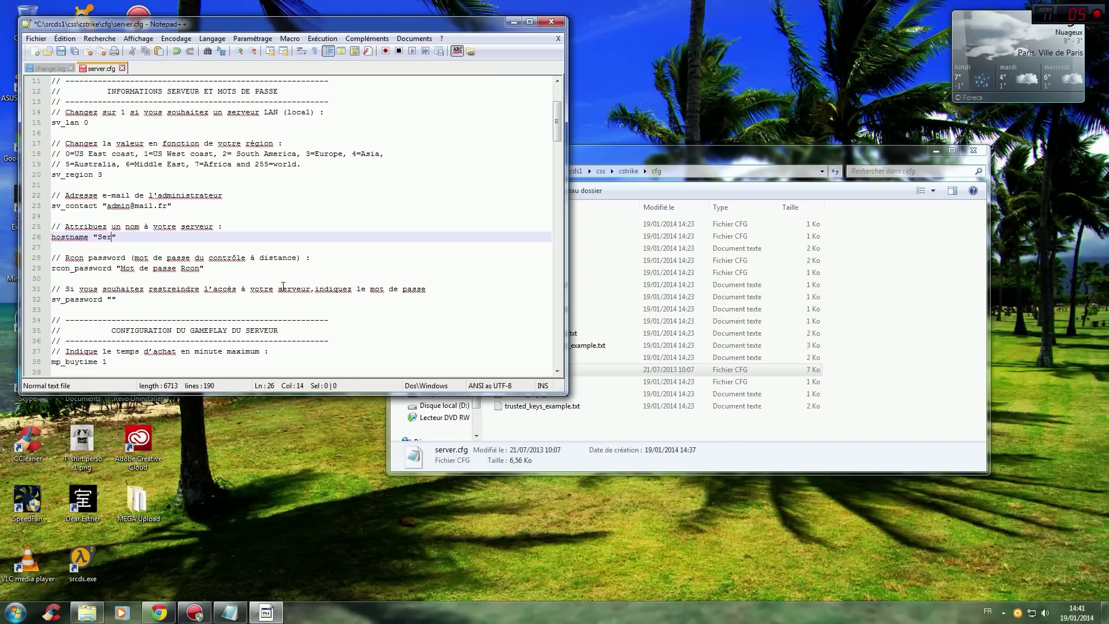
{"action": "type", "text": " Speedl"}
{"action": "type", "text": "Lizard"}
Replace the rcon_password placeholder with the new admin password and double-check it.
{"action": "left_click", "coordinate": [332, 265]}
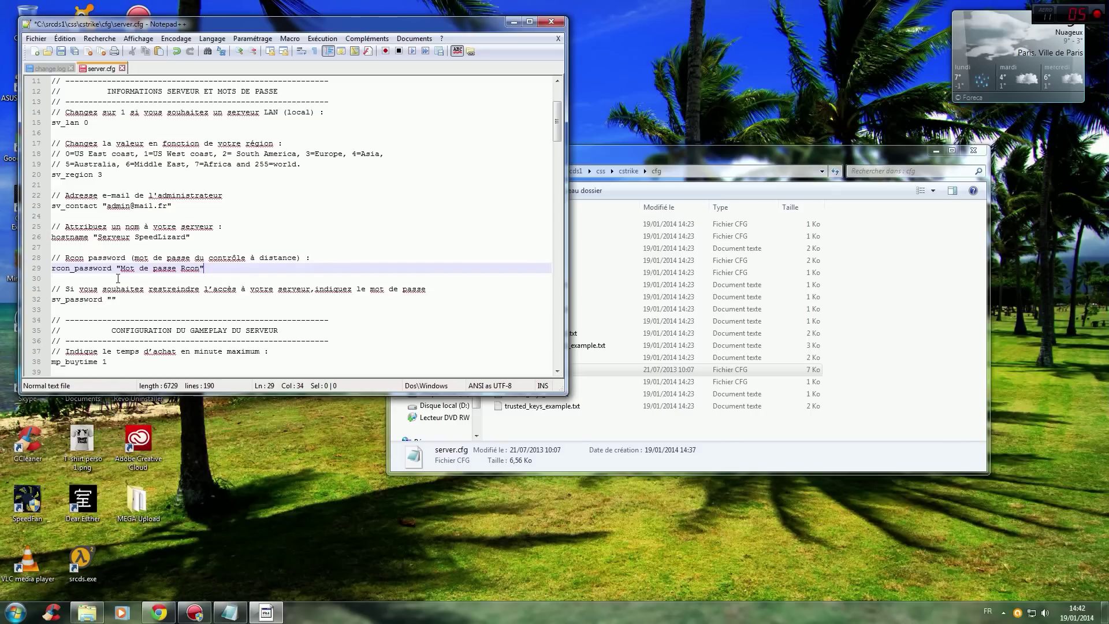
{"action": "left_click_drag", "start_coordinate": [121, 268], "coordinate": [199, 268]}
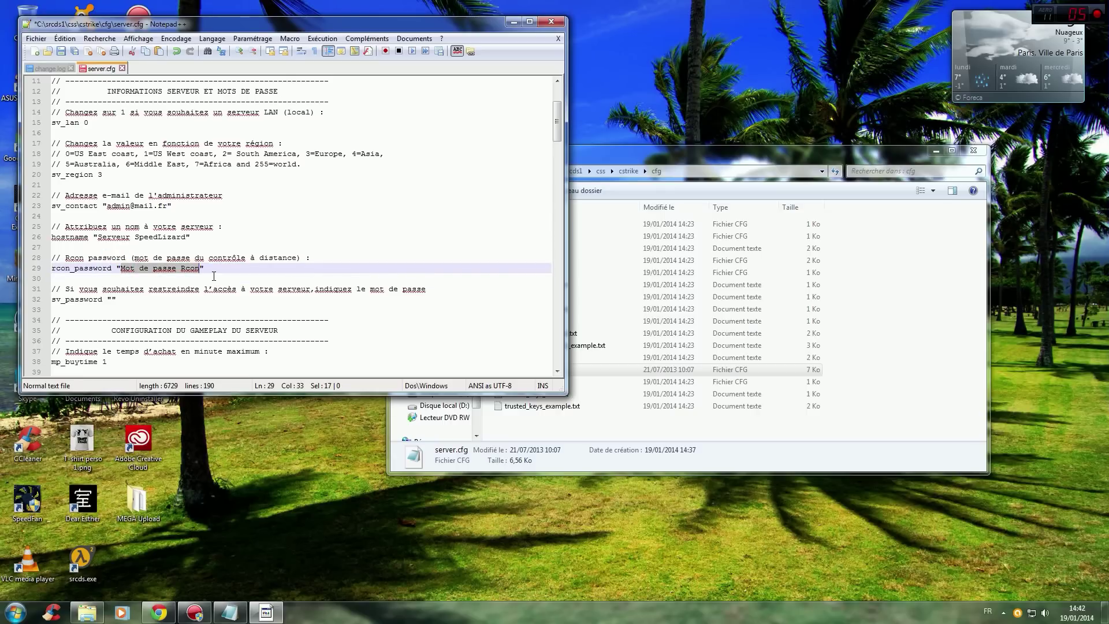
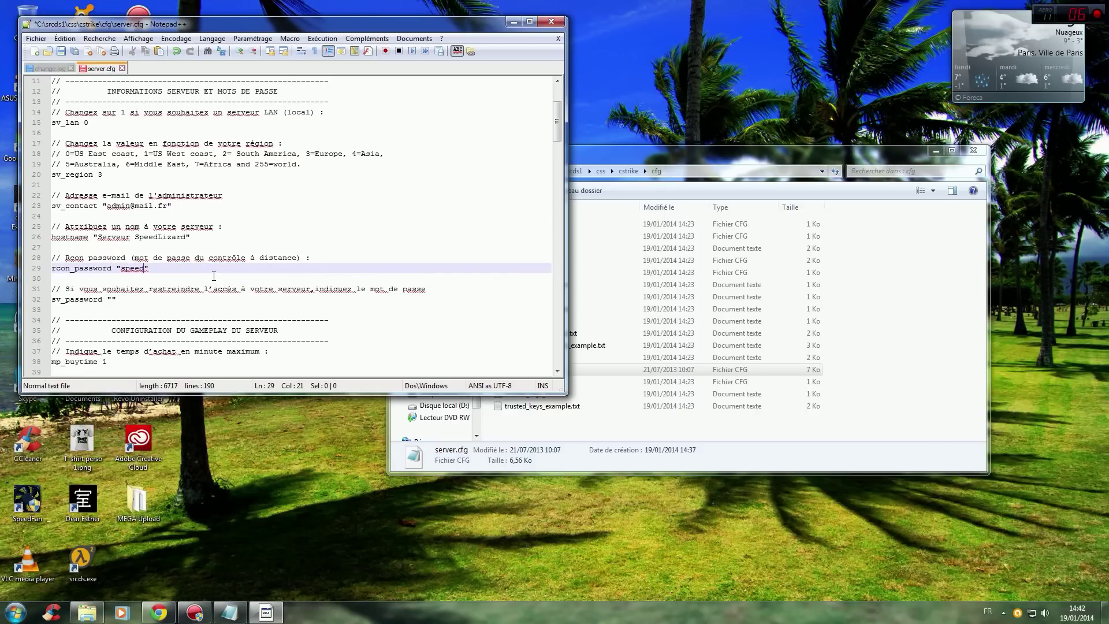
{"action": "left_click_drag", "start_coordinate": [171, 270], "coordinate": [120, 270]}
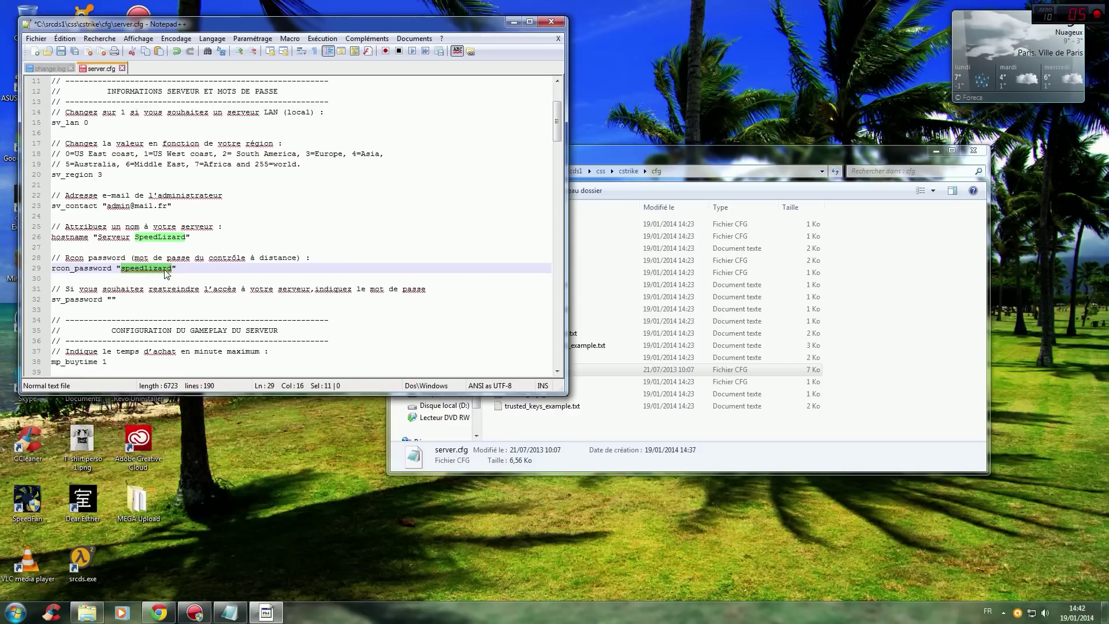
{"action": "left_click", "coordinate": [177, 270]}
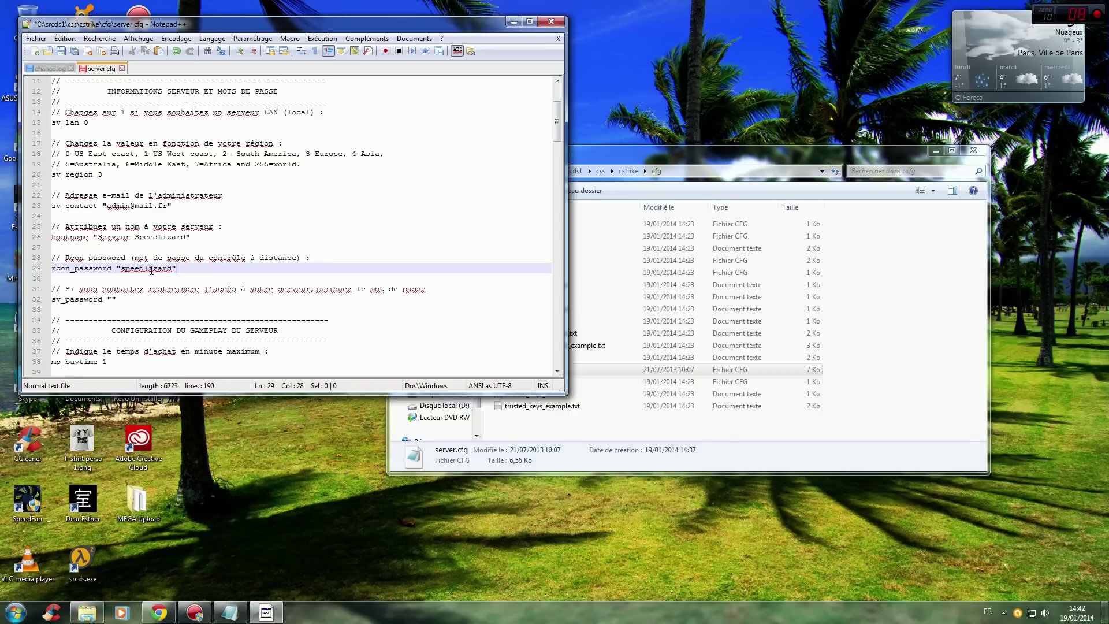
{"action": "left_click_drag", "start_coordinate": [121, 270], "coordinate": [171, 269]}
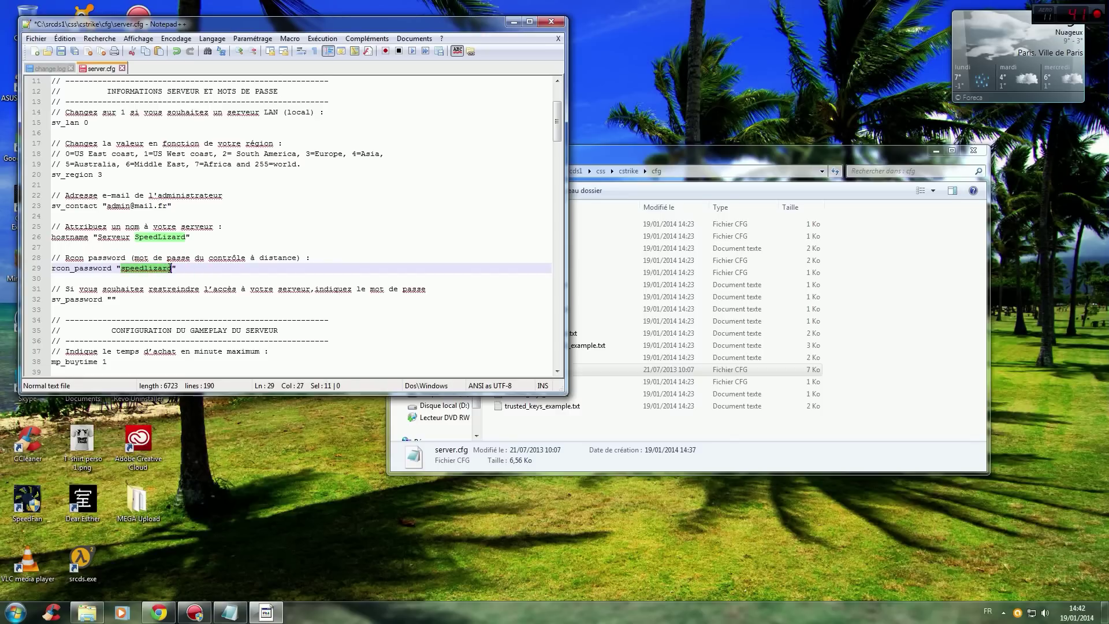
{"action": "left_click", "coordinate": [182, 268]}
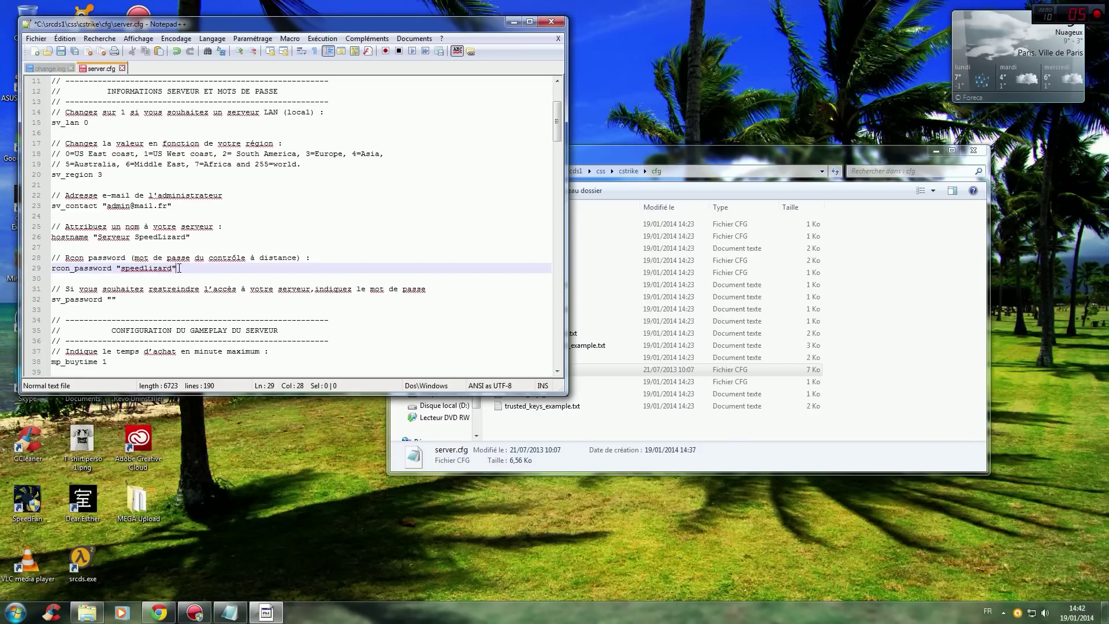
{"action": "left_click_drag", "start_coordinate": [172, 268], "coordinate": [121, 270]}
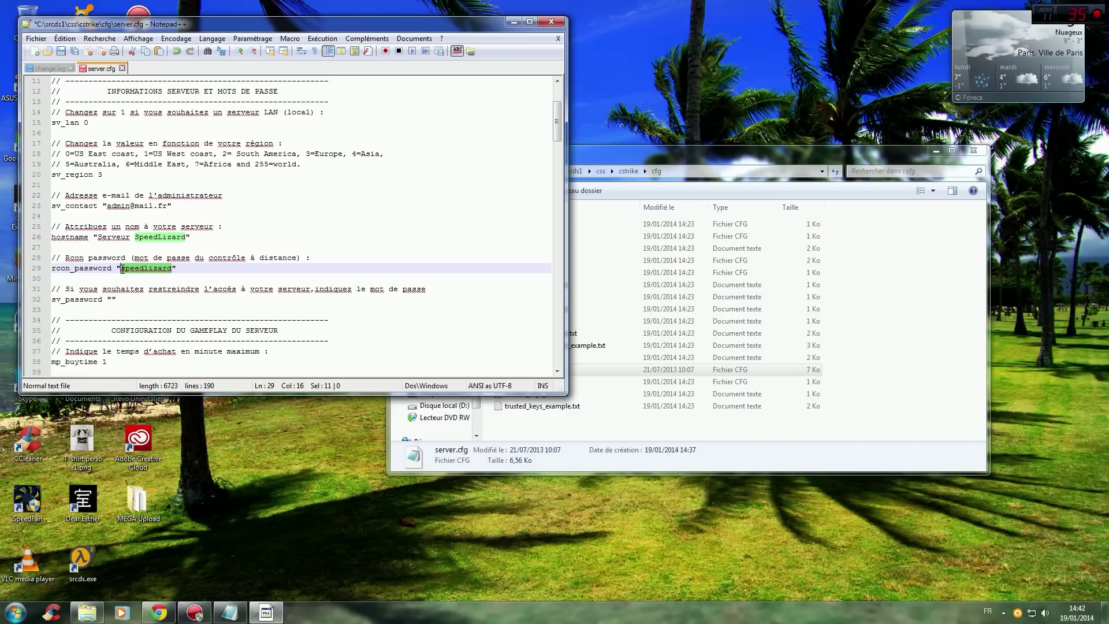
{"action": "left_click", "coordinate": [185, 269]}
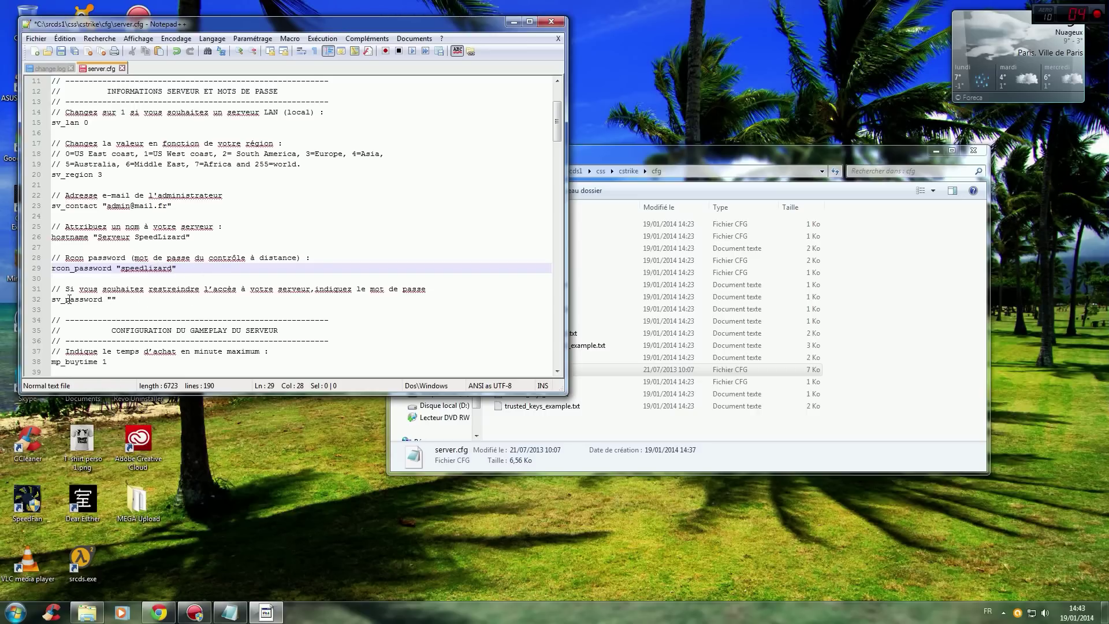
Enter the join password between the sv_password quotes.
{"action": "left_click", "coordinate": [112, 299]}
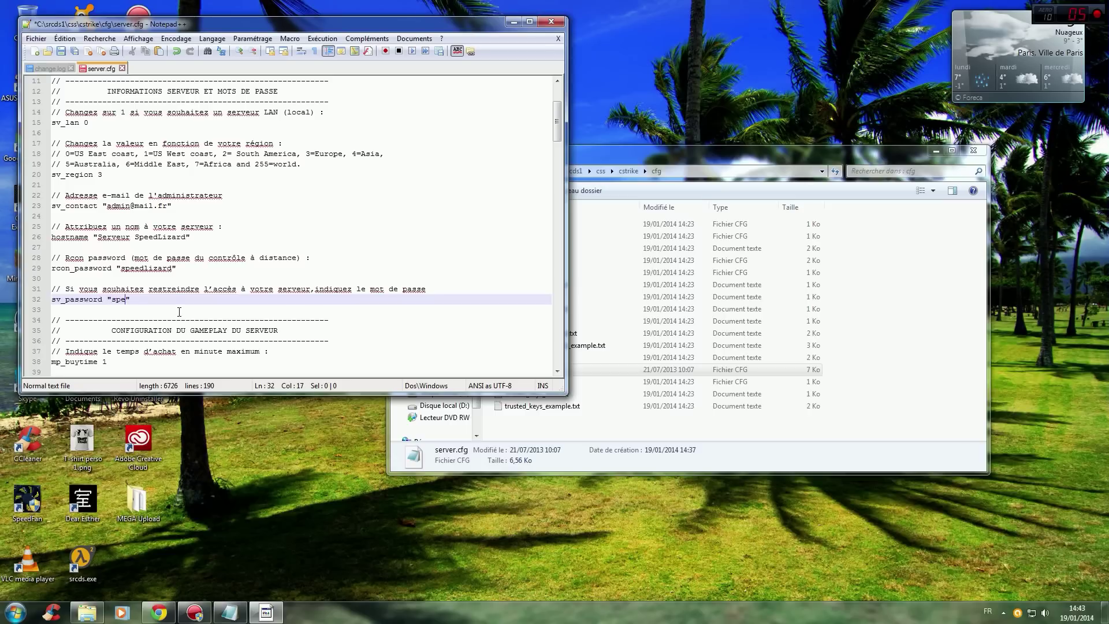
{"action": "key", "text": "End"}
{"action": "left_click_drag", "start_coordinate": [113, 297], "coordinate": [138, 298]}
{"action": "left_click", "coordinate": [135, 298]}
Briefly comment out the sv_password line with //, then restore it as active.
{"action": "key", "text": "Home"}
{"action": "key", "text": "Right"}
{"action": "key", "text": "Down"}
{"action": "key", "text": "Up"}
{"action": "type", "text": "//"}
{"action": "left_click_drag", "start_coordinate": [51, 299], "coordinate": [155, 299]}
{"action": "left_click", "coordinate": [66, 300]}
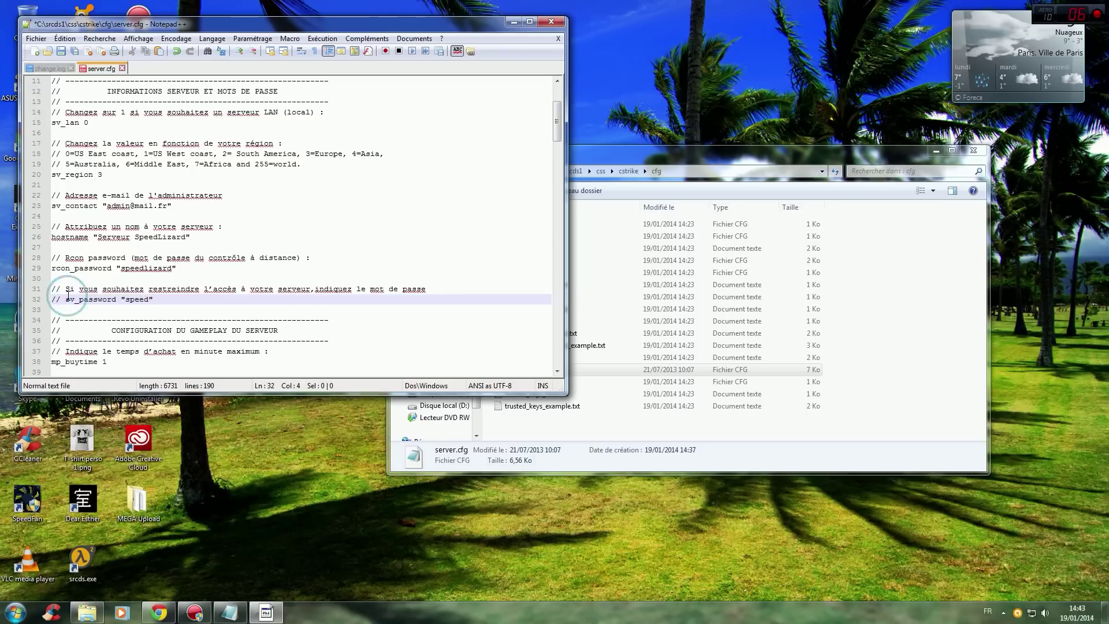
{"action": "key", "text": "BackSpace"}
{"action": "key", "text": "BackSpace"}
{"action": "key", "text": "BackSpace"}
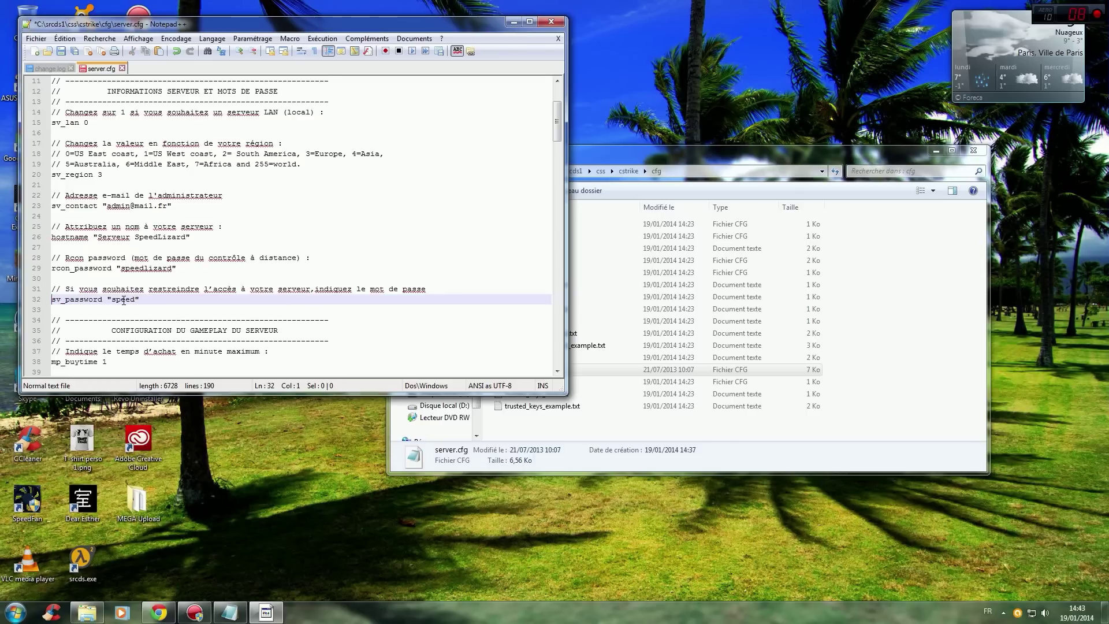
{"action": "key", "text": "End"}
{"action": "scroll", "coordinate": [174, 278], "scroll_direction": "down", "scroll_amount": 2}
{"action": "scroll", "coordinate": [164, 196], "scroll_direction": "up", "scroll_amount": 2}
{"action": "scroll", "coordinate": [163, 196], "scroll_direction": "down", "scroll_amount": 2}
{"action": "scroll", "coordinate": [139, 188], "scroll_direction": "down", "scroll_amount": 3}
{"action": "scroll", "coordinate": [136, 187], "scroll_direction": "down", "scroll_amount": 1}
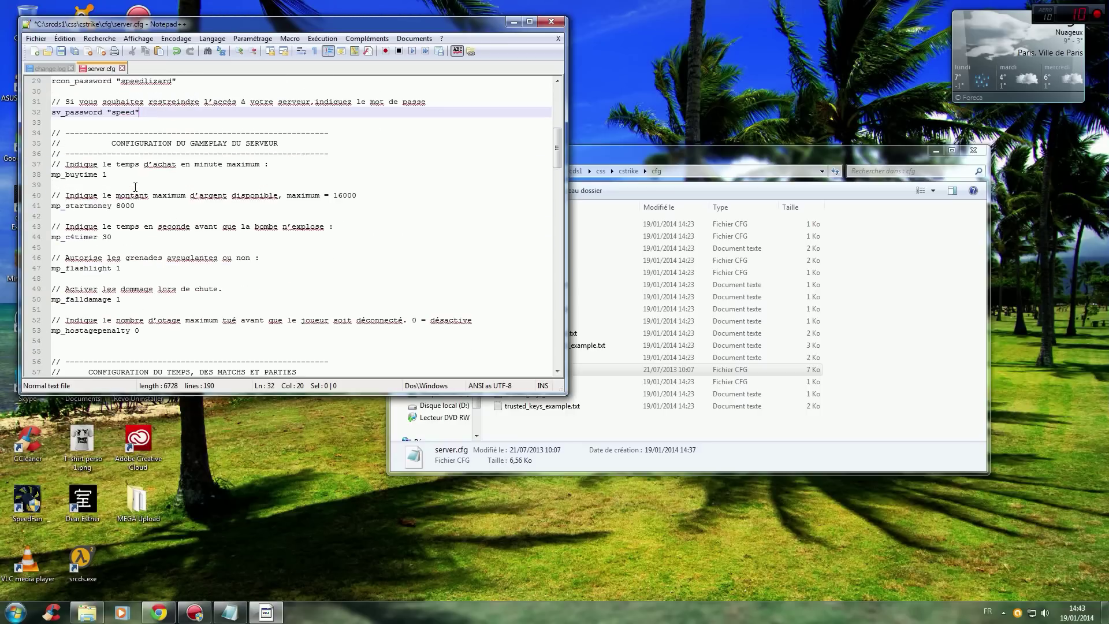
{"action": "scroll", "coordinate": [100, 172], "scroll_direction": "down", "scroll_amount": 5}
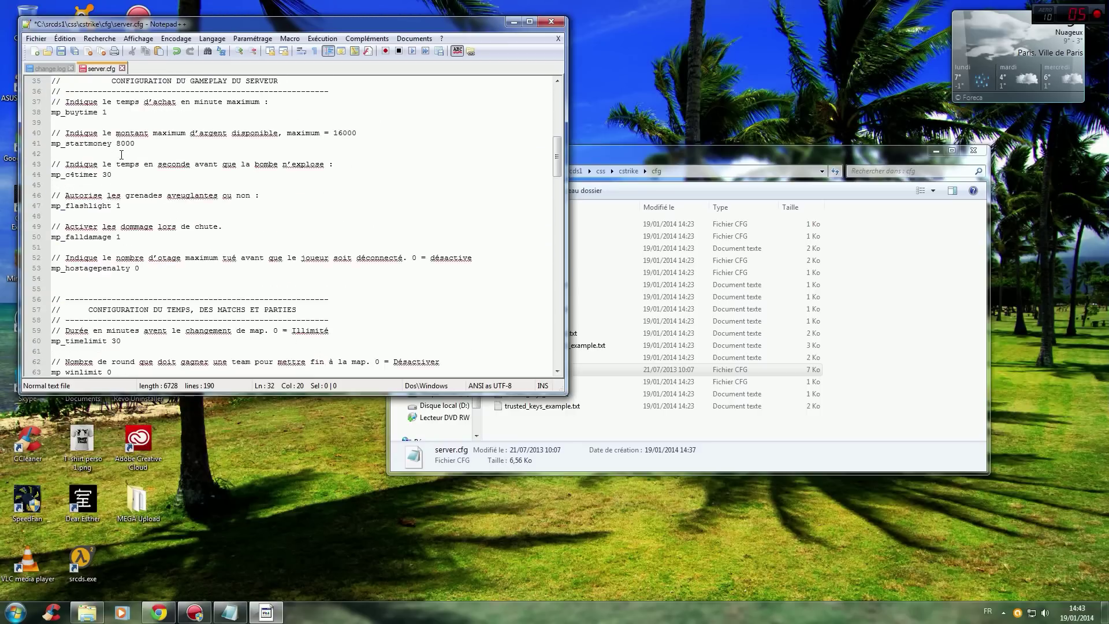
{"action": "scroll", "coordinate": [117, 150], "scroll_direction": "down", "scroll_amount": 5}
{"action": "scroll", "coordinate": [117, 145], "scroll_direction": "up", "scroll_amount": 9}
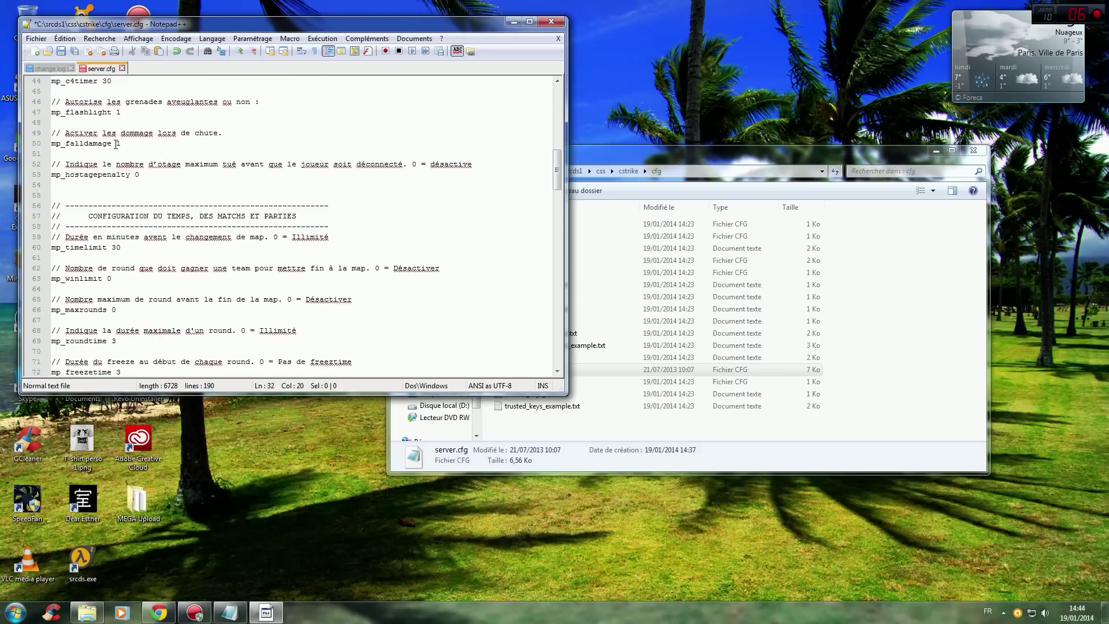
{"action": "scroll", "coordinate": [117, 146], "scroll_direction": "up", "scroll_amount": 1}
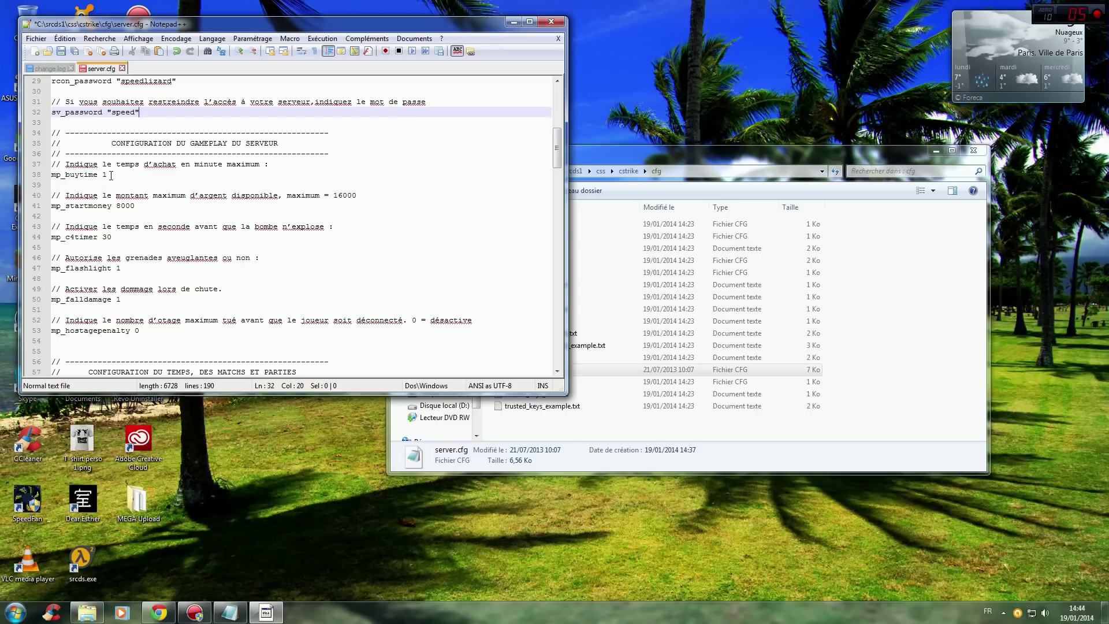
{"action": "scroll", "coordinate": [119, 268], "scroll_direction": "down", "scroll_amount": 11}
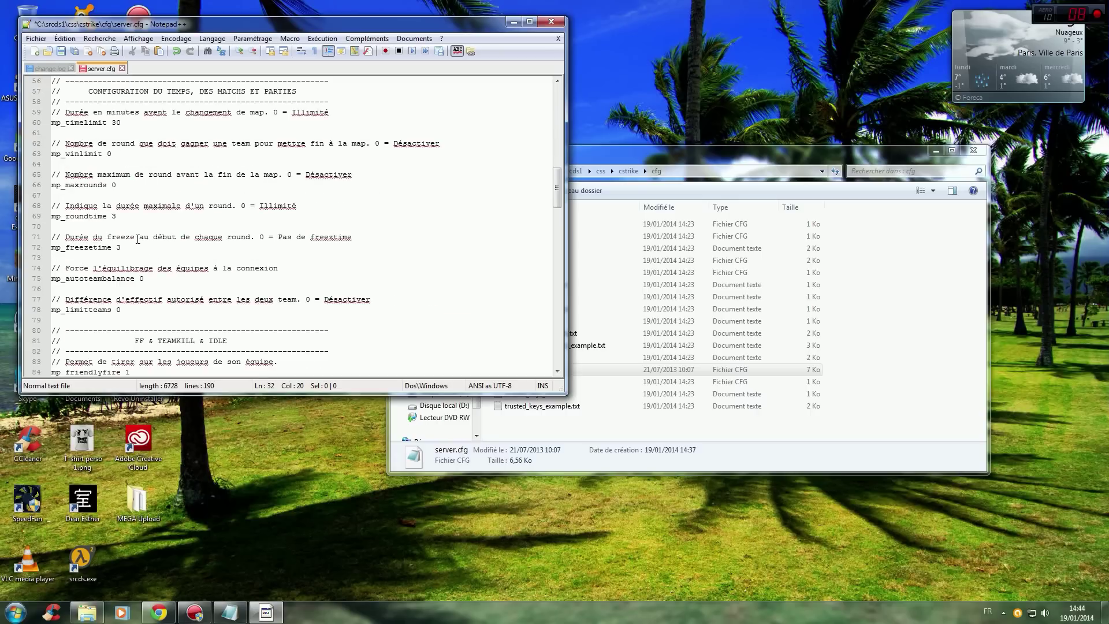
{"action": "scroll", "coordinate": [135, 237], "scroll_direction": "down", "scroll_amount": 1}
{"action": "scroll", "coordinate": [134, 232], "scroll_direction": "up", "scroll_amount": 5}
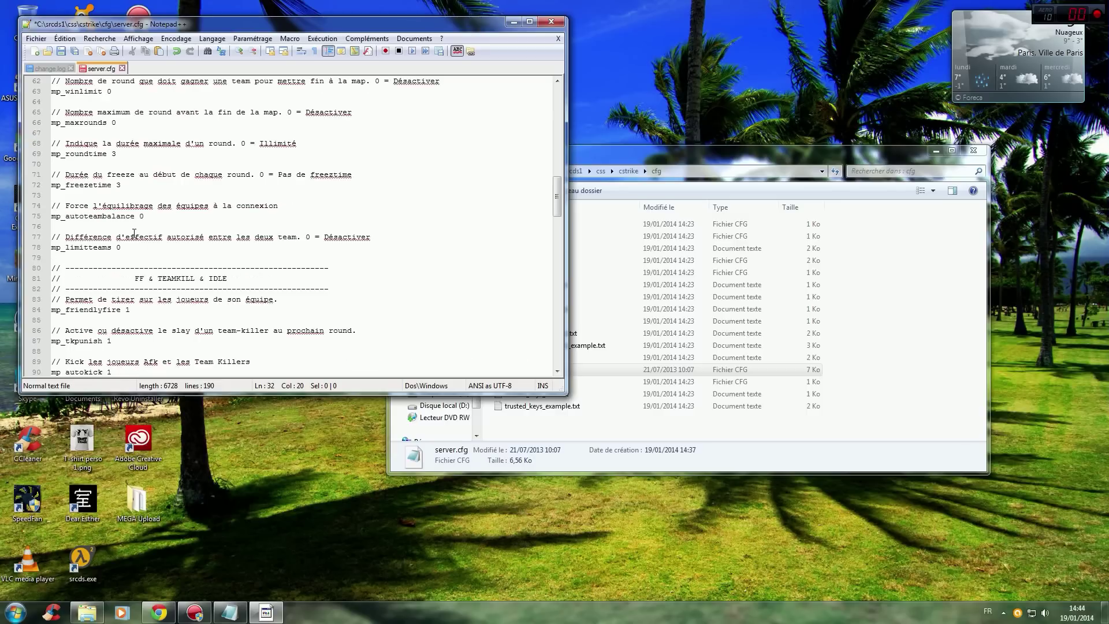
{"action": "scroll", "coordinate": [134, 231], "scroll_direction": "up", "scroll_amount": 6}
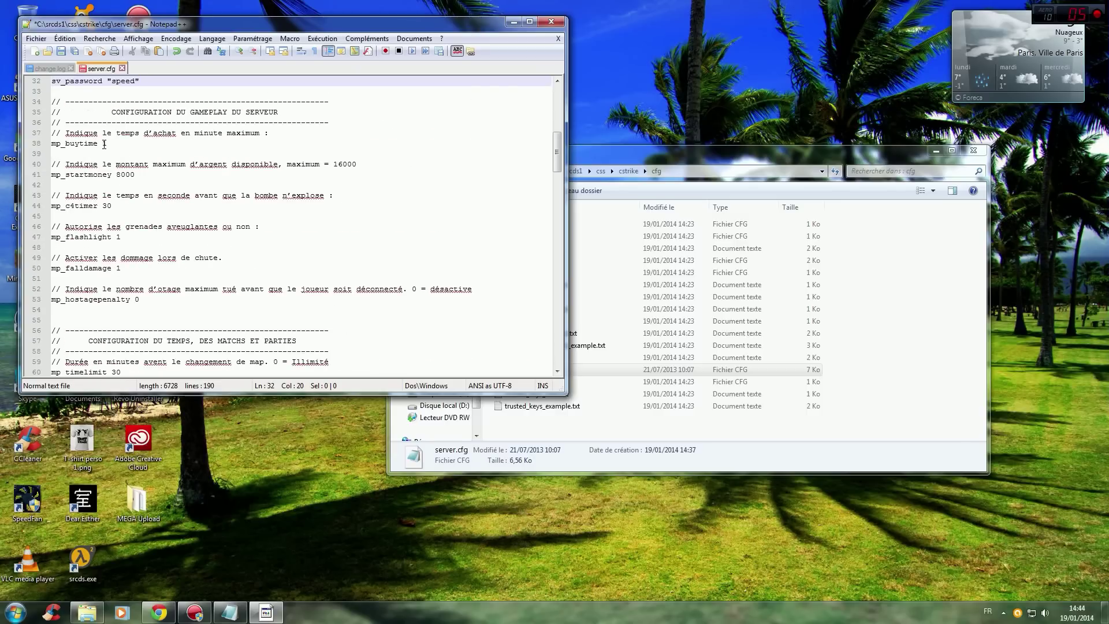
{"action": "double_click", "coordinate": [106, 144]}
{"action": "double_click", "coordinate": [125, 175]}
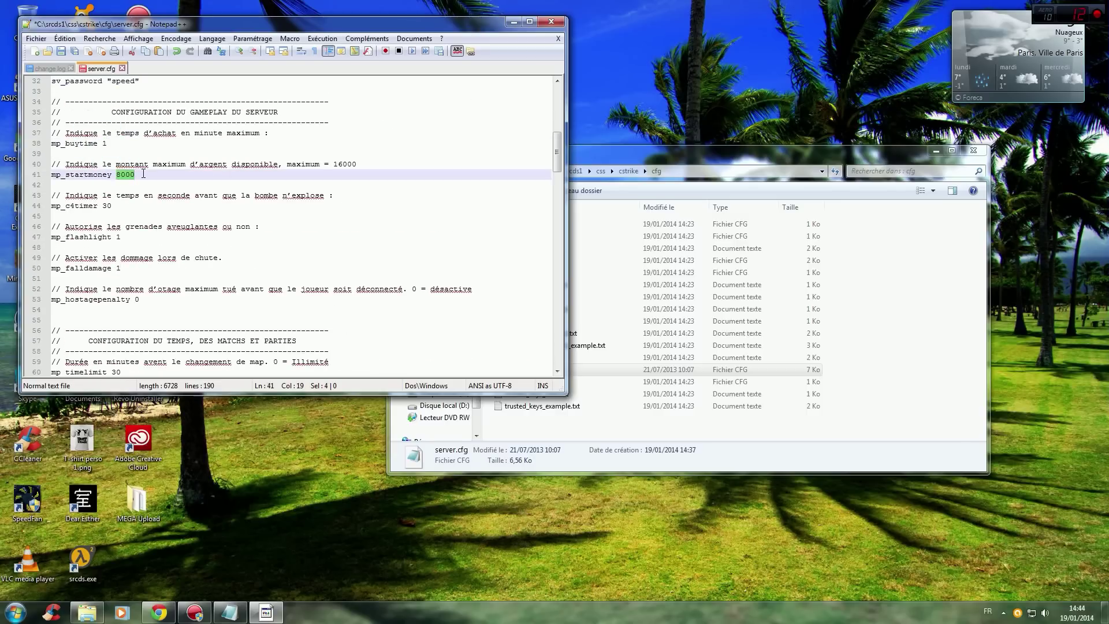
{"action": "left_click_drag", "start_coordinate": [52, 174], "coordinate": [110, 175]}
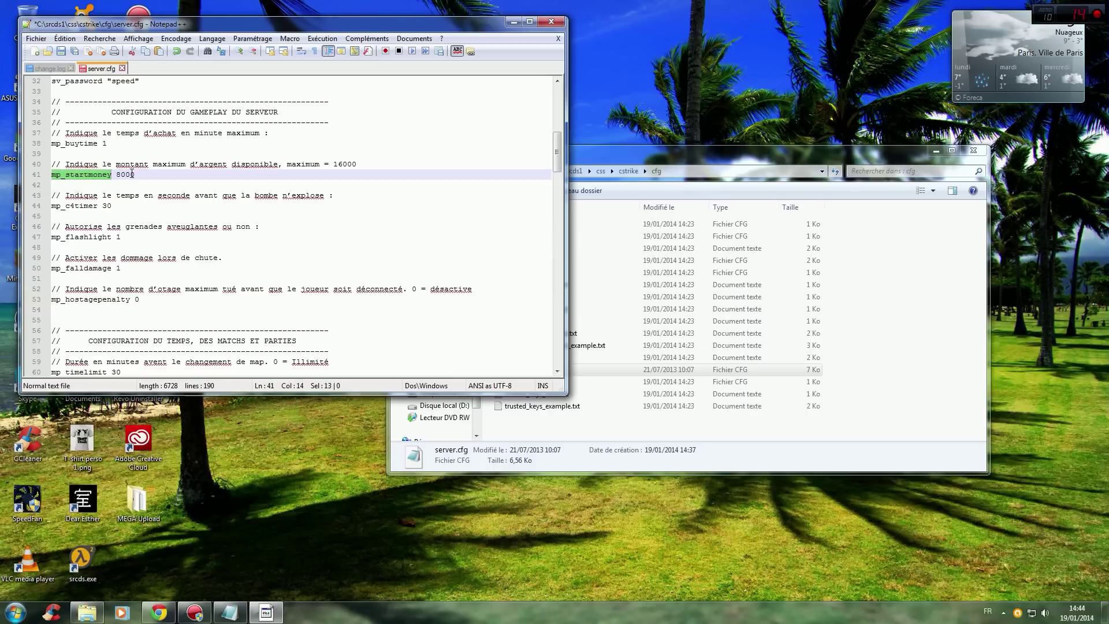
{"action": "double_click", "coordinate": [125, 175]}
{"action": "left_click", "coordinate": [124, 206]}
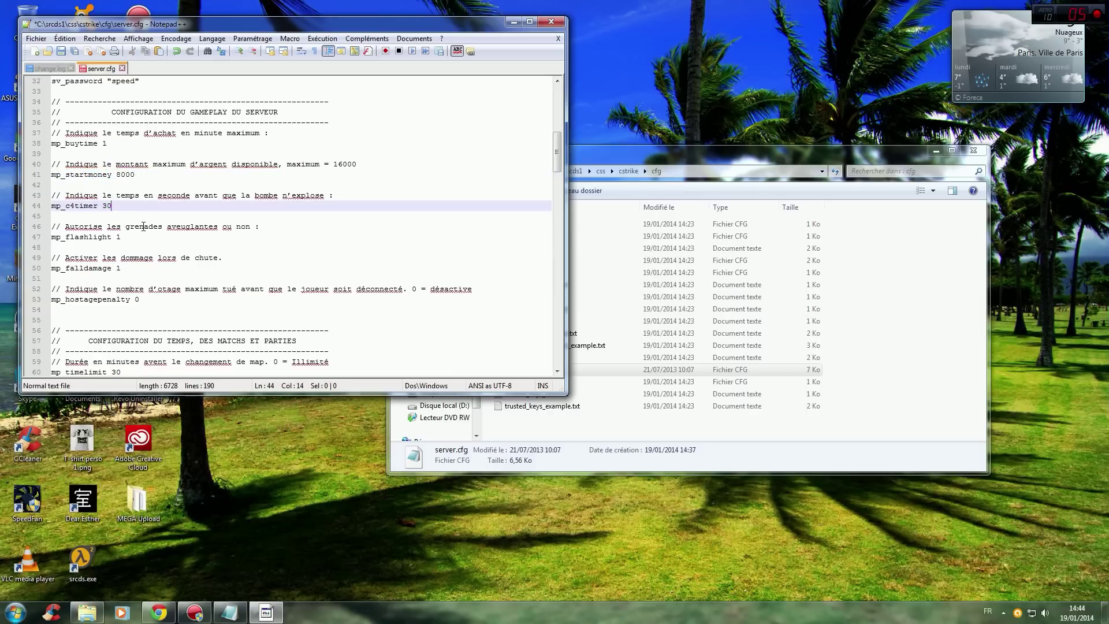
{"action": "scroll", "coordinate": [147, 226], "scroll_direction": "down", "scroll_amount": 3}
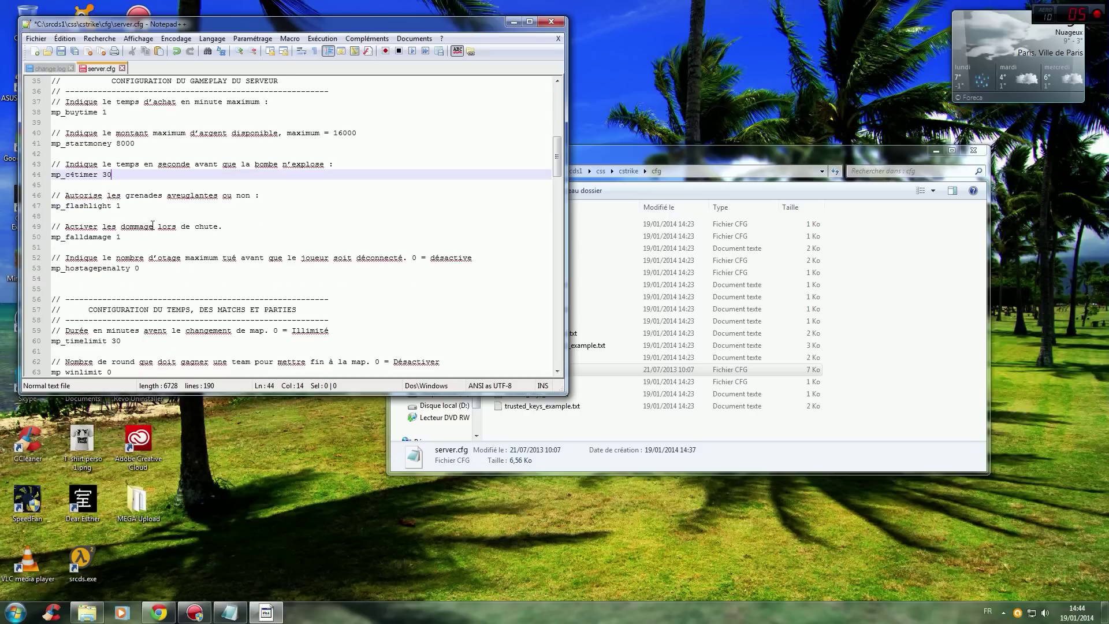
{"action": "scroll", "coordinate": [183, 212], "scroll_direction": "up", "scroll_amount": 3}
{"action": "scroll", "coordinate": [183, 213], "scroll_direction": "up", "scroll_amount": 1}
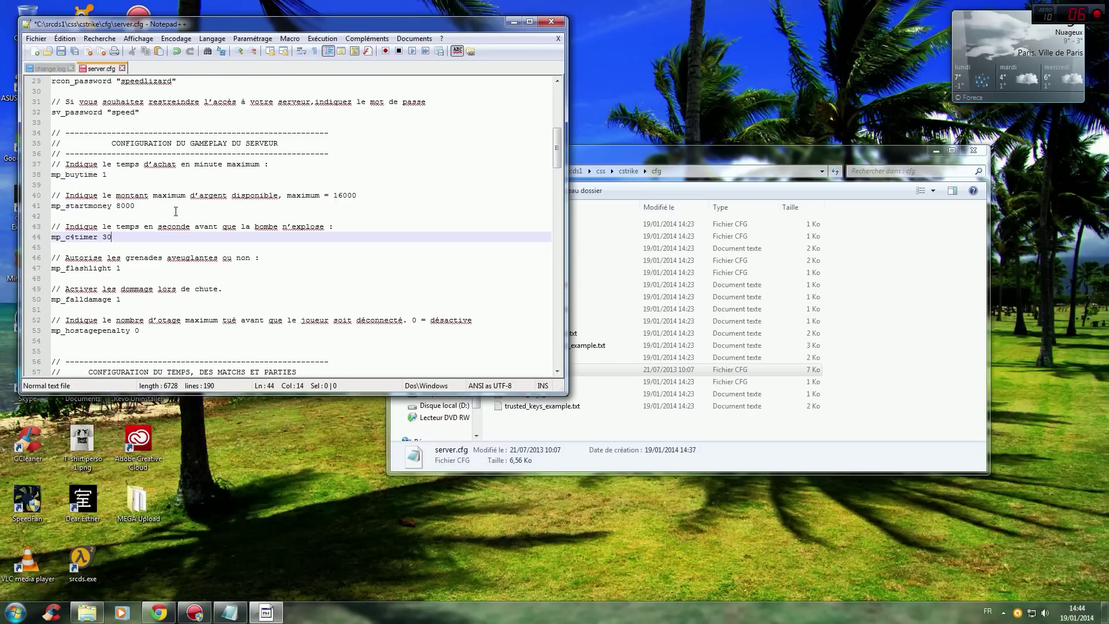
{"action": "scroll", "coordinate": [168, 209], "scroll_direction": "down", "scroll_amount": 12}
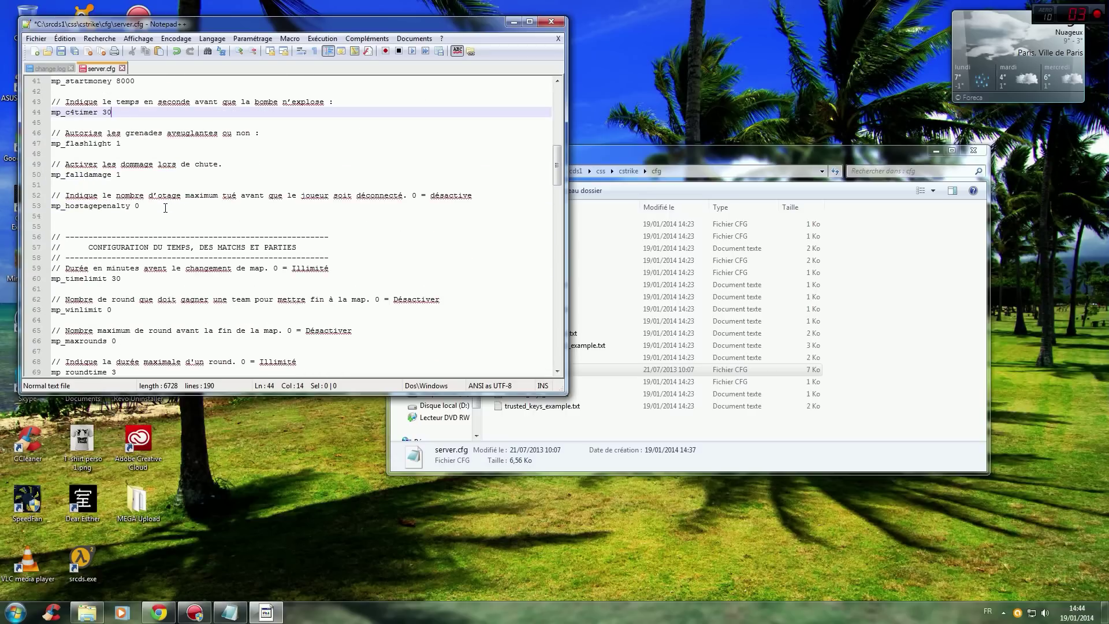
{"action": "scroll", "coordinate": [147, 210], "scroll_direction": "down", "scroll_amount": 2}
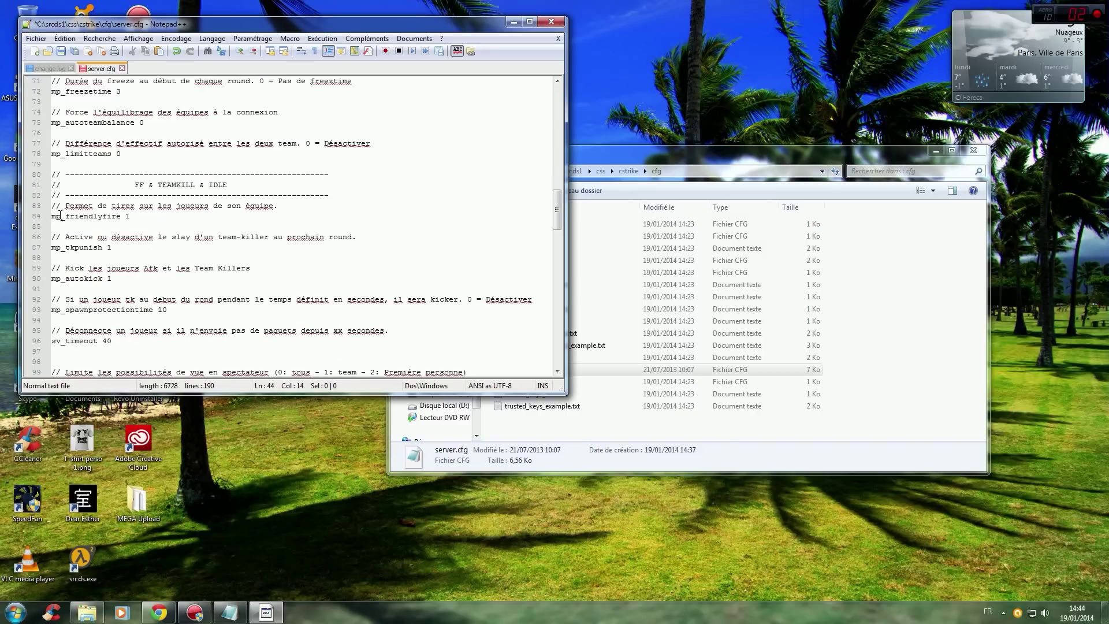
{"action": "left_click", "coordinate": [131, 214]}
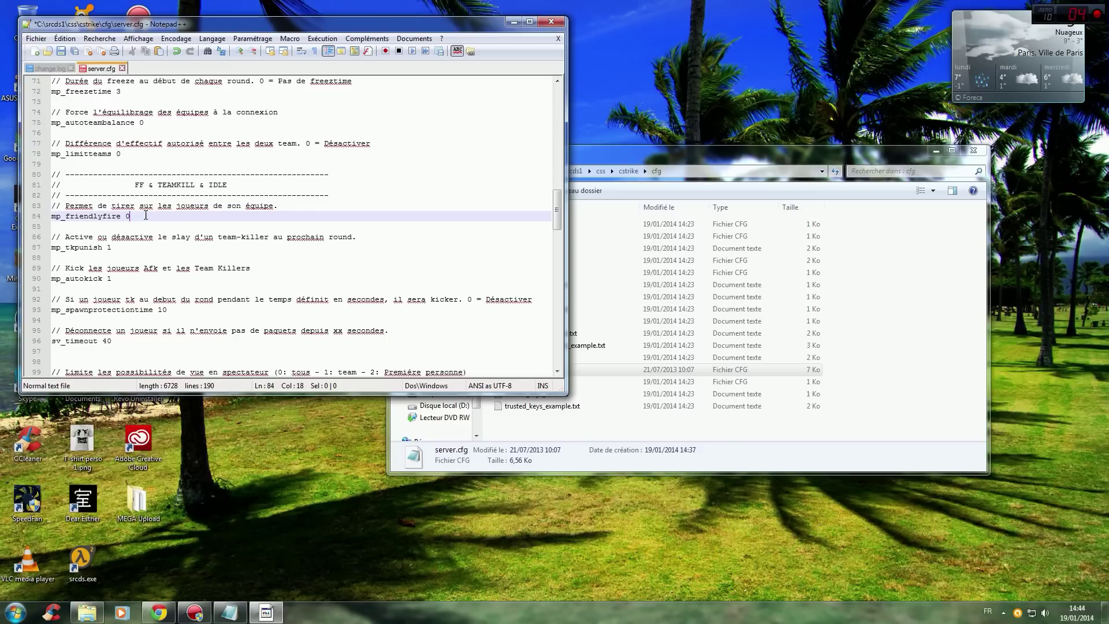
{"action": "scroll", "coordinate": [139, 242], "scroll_direction": "up", "scroll_amount": 20}
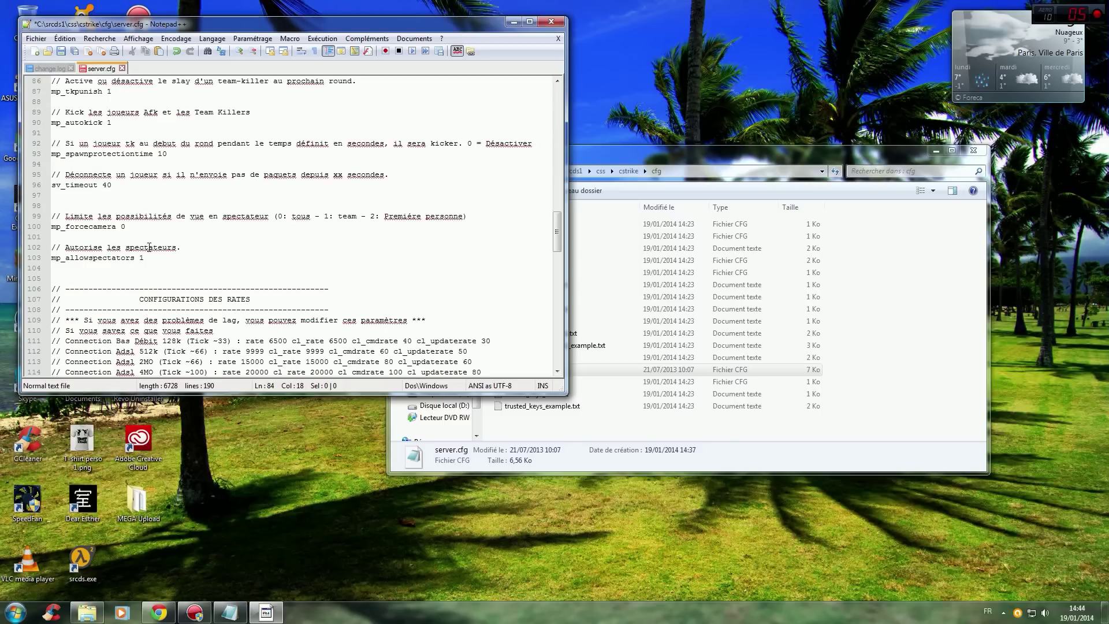
{"action": "scroll", "coordinate": [148, 245], "scroll_direction": "down", "scroll_amount": 20}
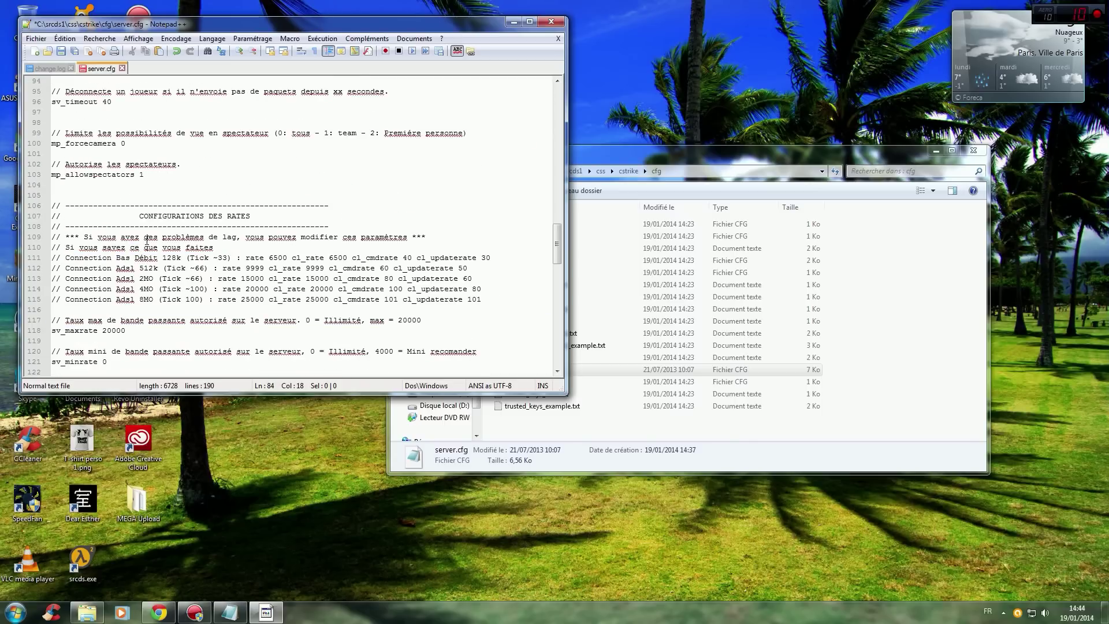
{"action": "scroll", "coordinate": [145, 239], "scroll_direction": "down", "scroll_amount": 13}
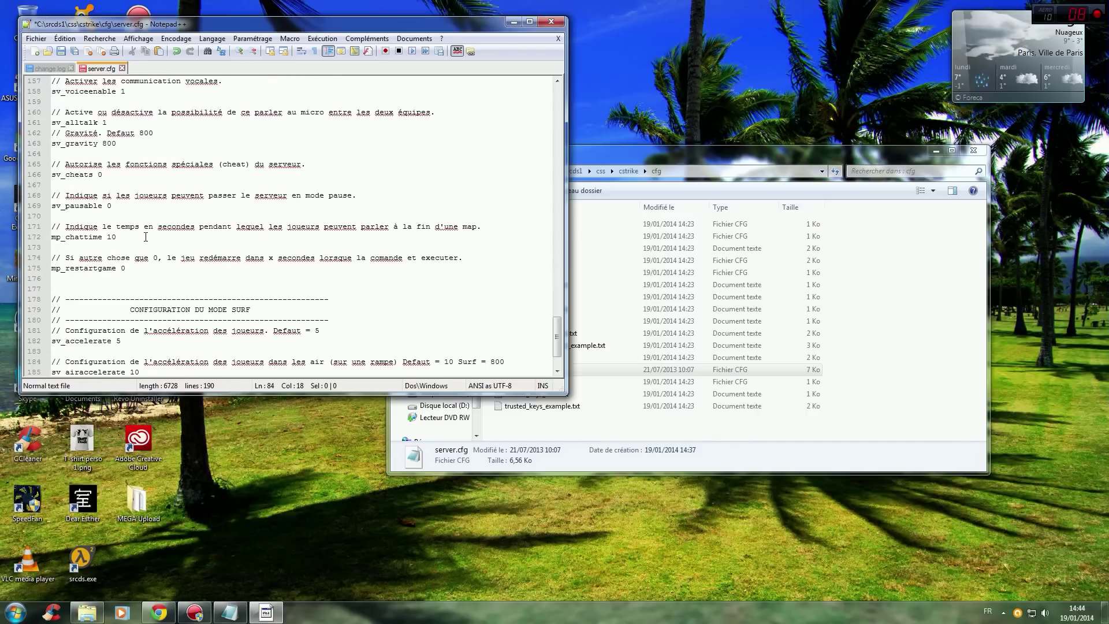
{"action": "scroll", "coordinate": [222, 321], "scroll_direction": "up", "scroll_amount": 18}
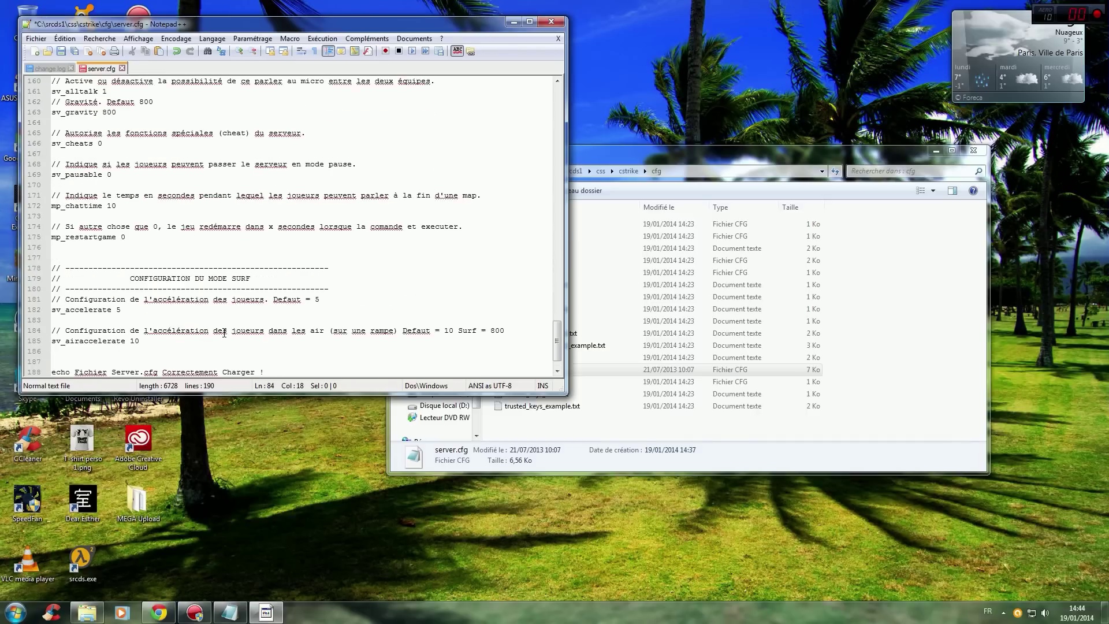
{"action": "scroll", "coordinate": [222, 321], "scroll_direction": "up", "scroll_amount": 20}
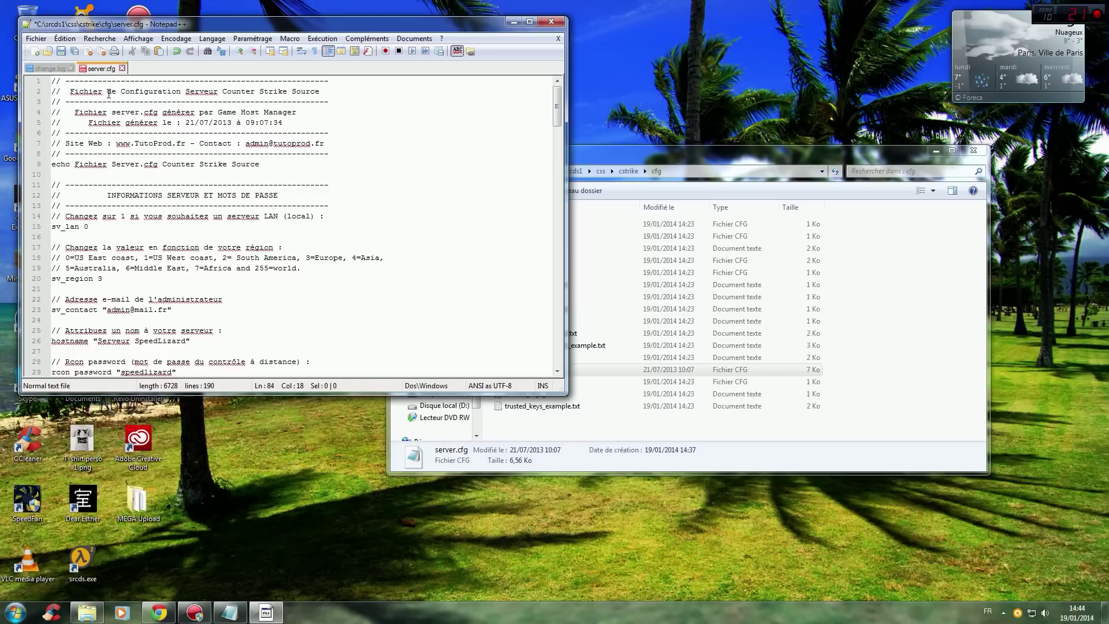
Save server.cfg, close Notepad++, and close the cfg folder window.
{"action": "left_click", "coordinate": [62, 54]}
{"action": "left_click", "coordinate": [551, 22]}
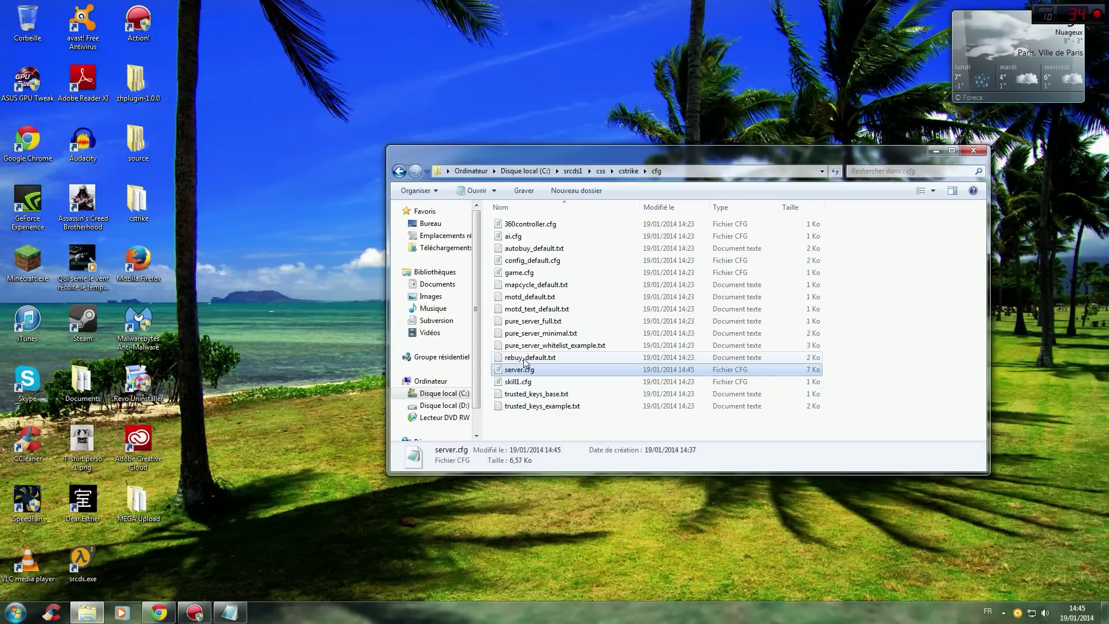
{"action": "left_click", "coordinate": [857, 325]}
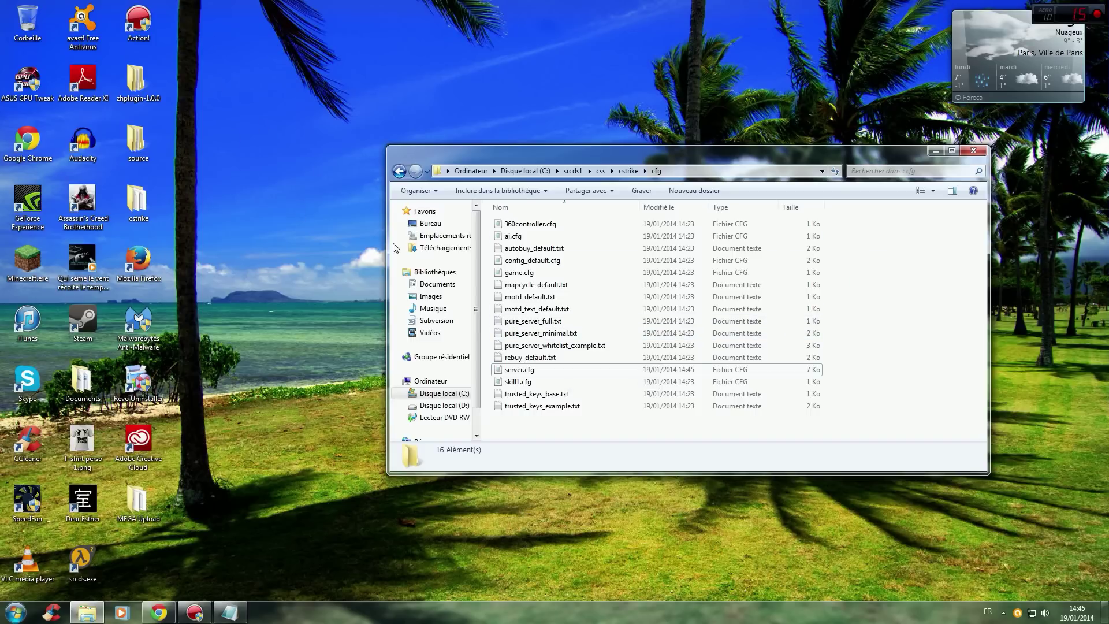
{"action": "key", "text": "alt+F4"}
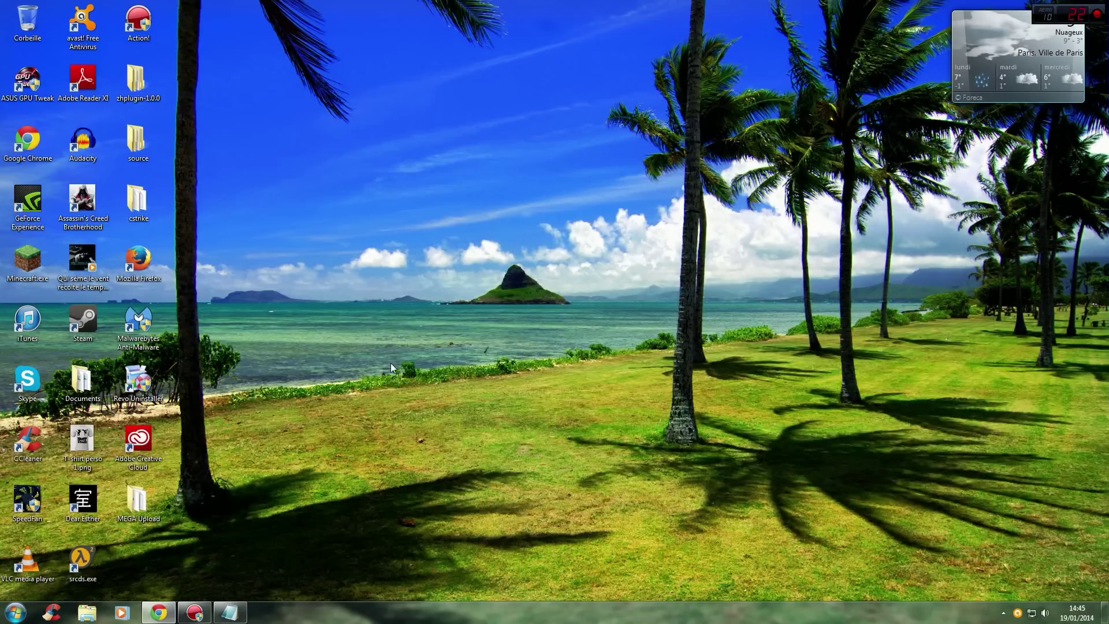
Start a new desktop shortcut from the desktop's Nouveau > Raccourci menu.
{"action": "right_click", "coordinate": [136, 559]}
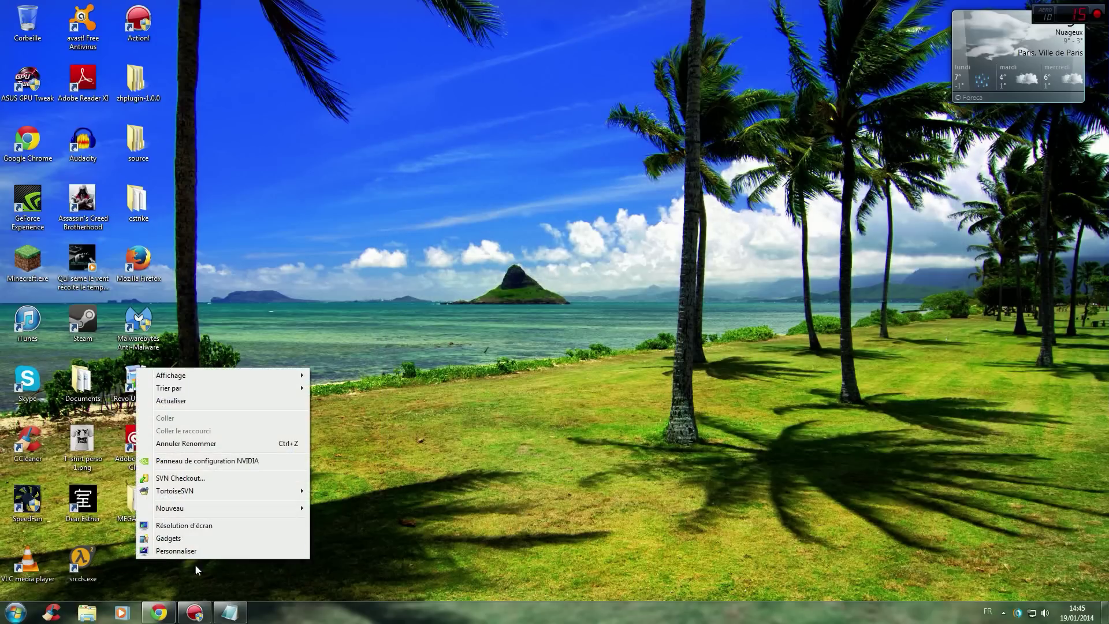
{"action": "left_click", "coordinate": [452, 384]}
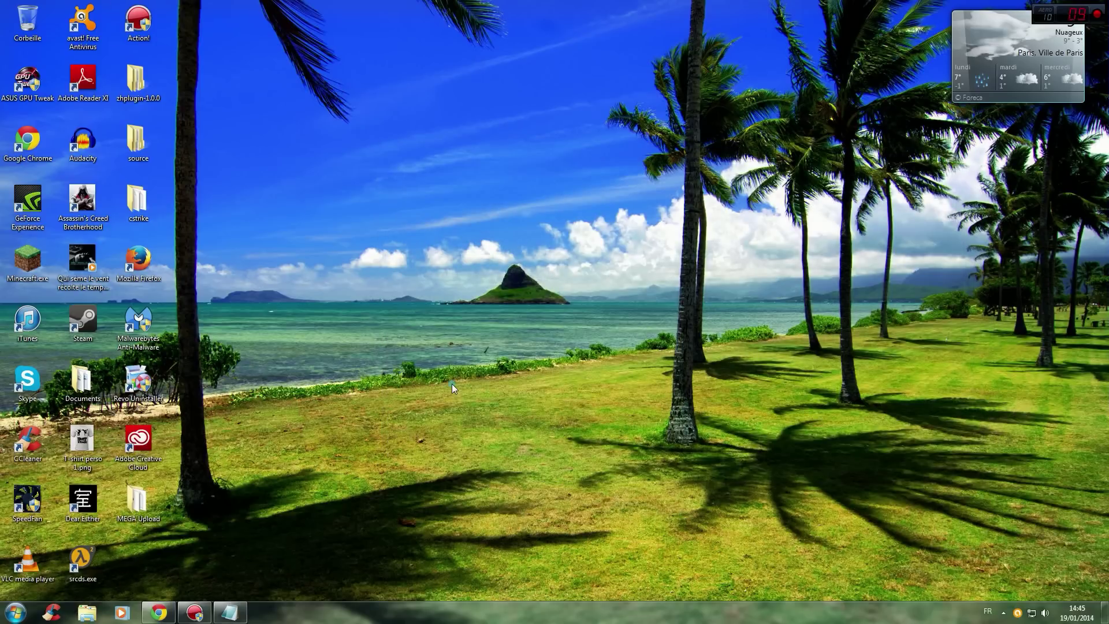
{"action": "right_click", "coordinate": [140, 559]}
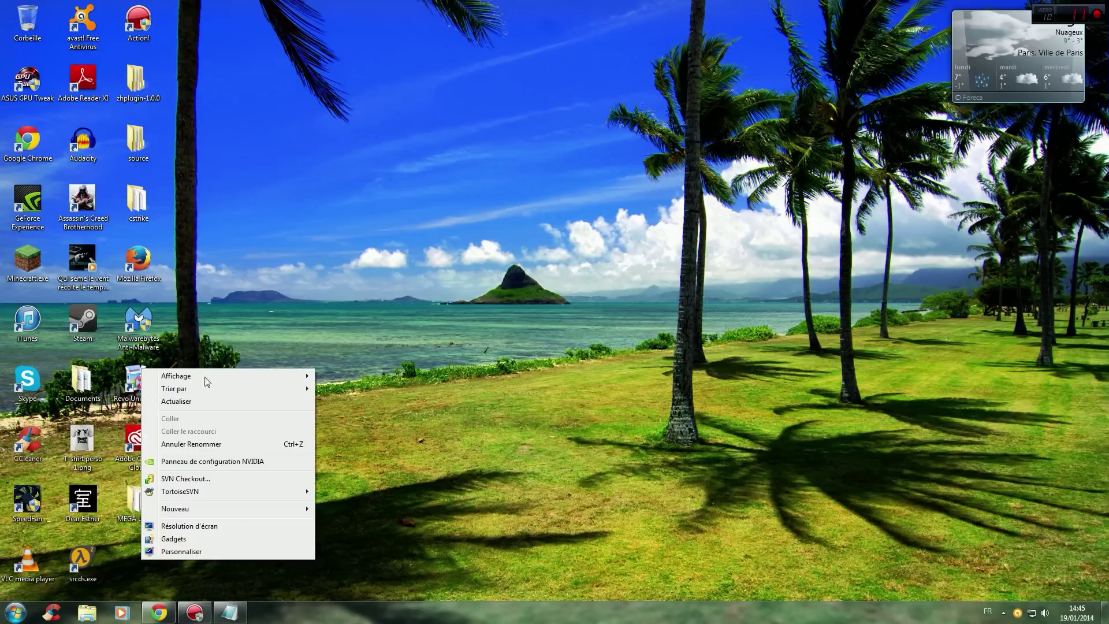
{"action": "right_click", "coordinate": [544, 125]}
{"action": "mouse_move", "coordinate": [593, 135]}
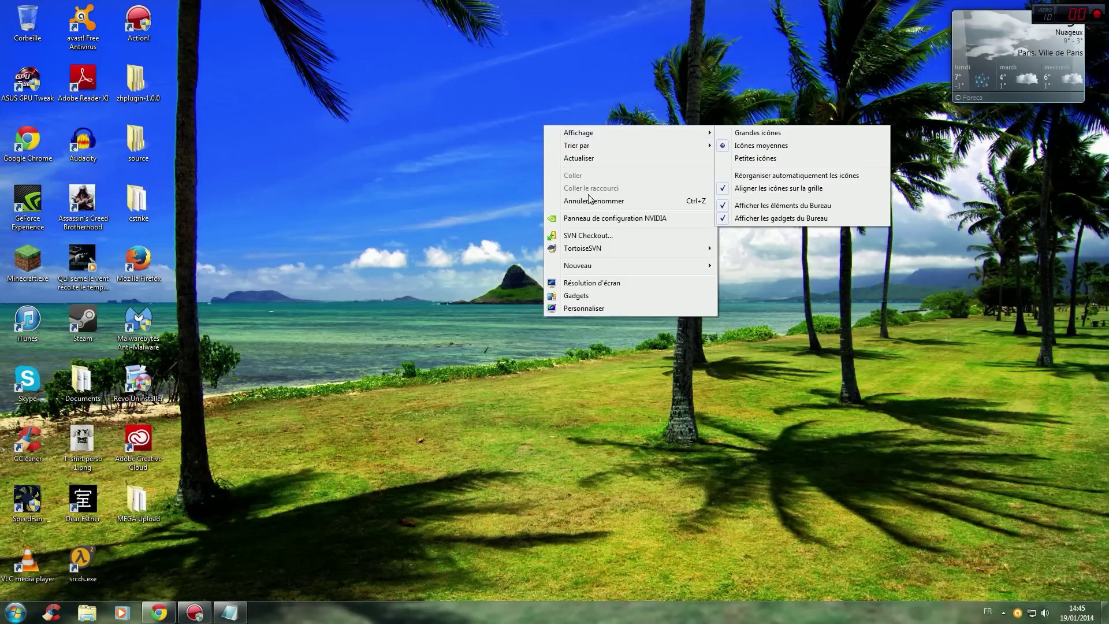
{"action": "mouse_move", "coordinate": [632, 271]}
{"action": "left_click", "coordinate": [750, 279]}
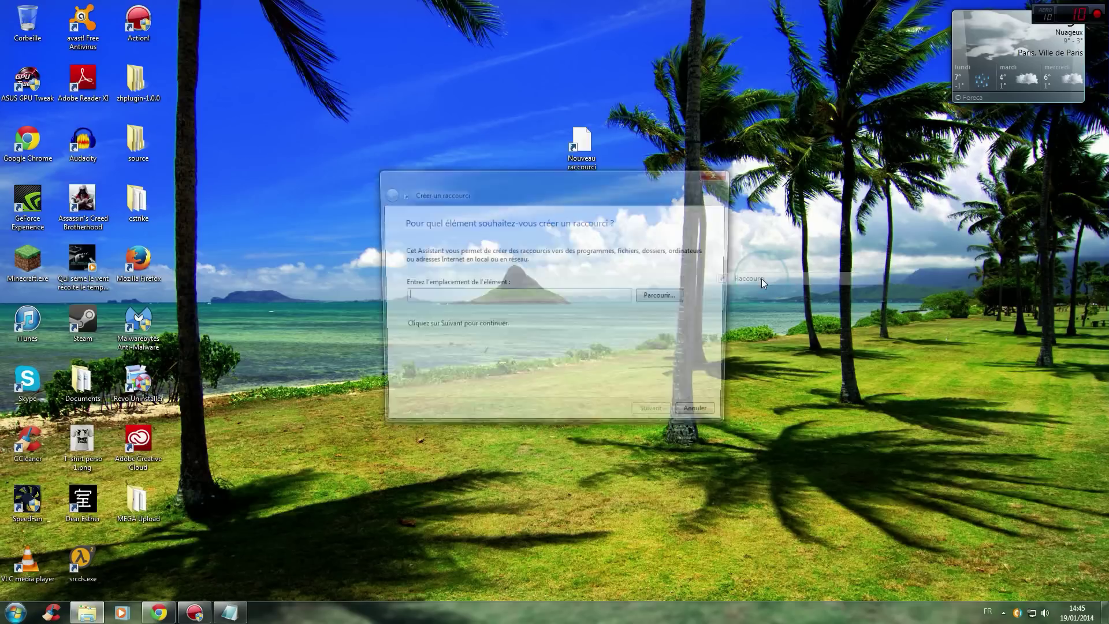
Paste the srcds launch command from the notes as the shortcut target.
{"action": "left_click", "coordinate": [230, 612]}
{"action": "left_click_drag", "start_coordinate": [166, 414], "coordinate": [622, 415]}
{"action": "key", "text": "ctrl+c"}
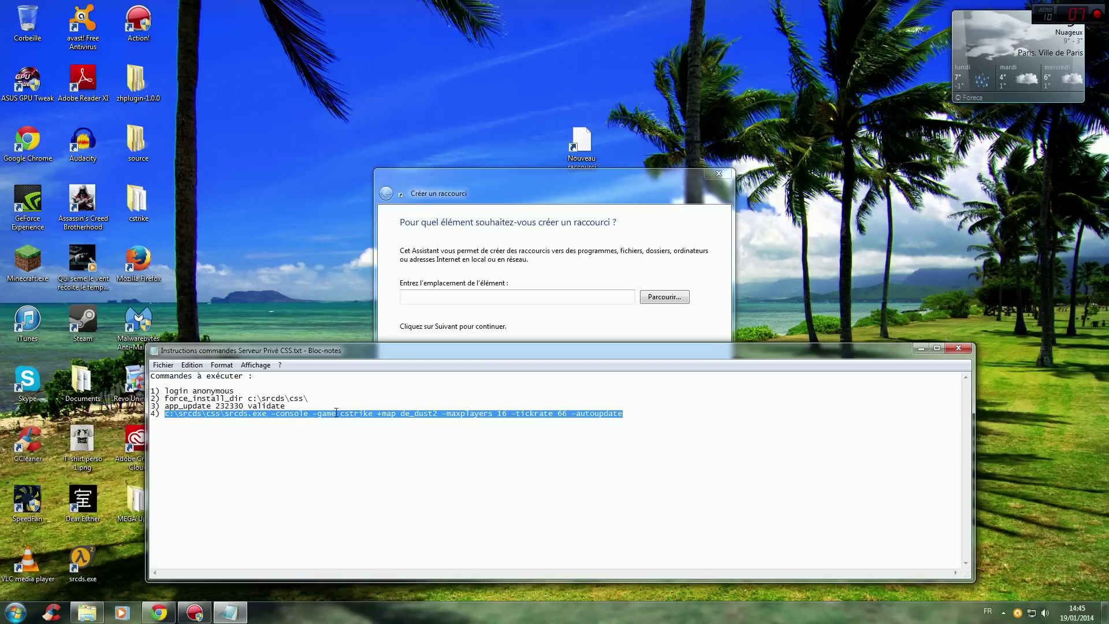
{"action": "left_click", "coordinate": [467, 186]}
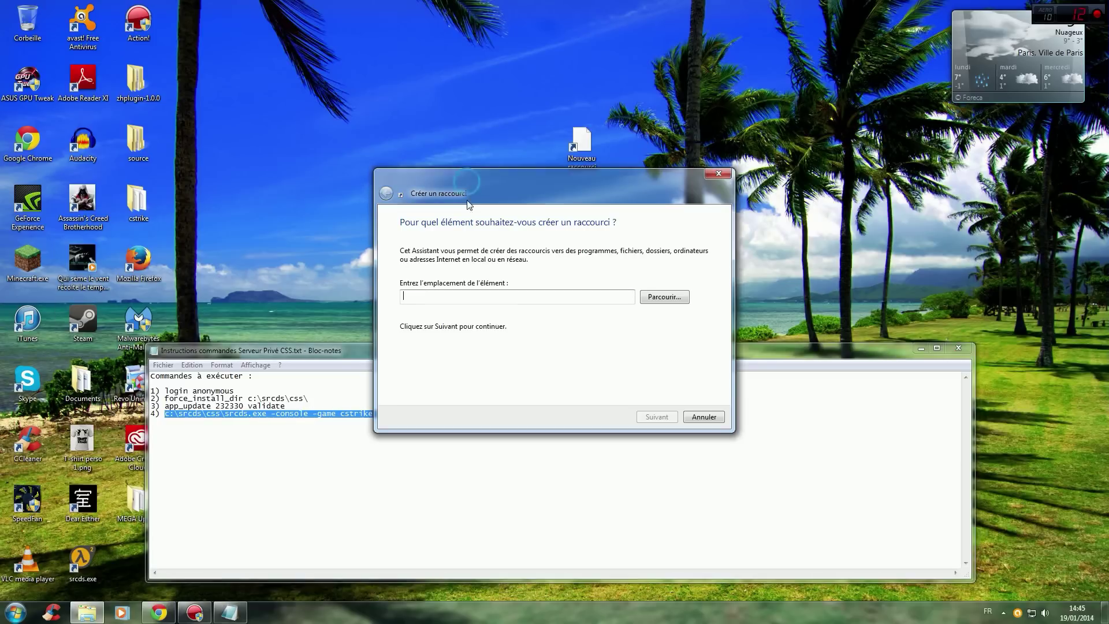
{"action": "right_click", "coordinate": [460, 300]}
{"action": "left_click", "coordinate": [487, 349]}
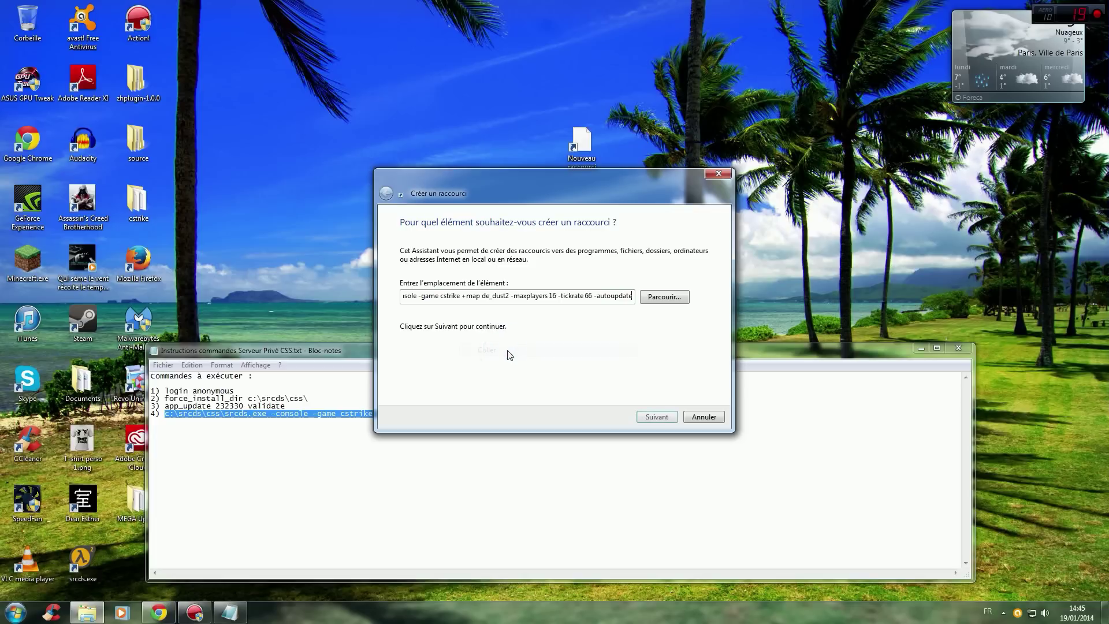
{"action": "left_click_drag", "start_coordinate": [631, 297], "coordinate": [445, 297]}
{"action": "left_click", "coordinate": [414, 303]}
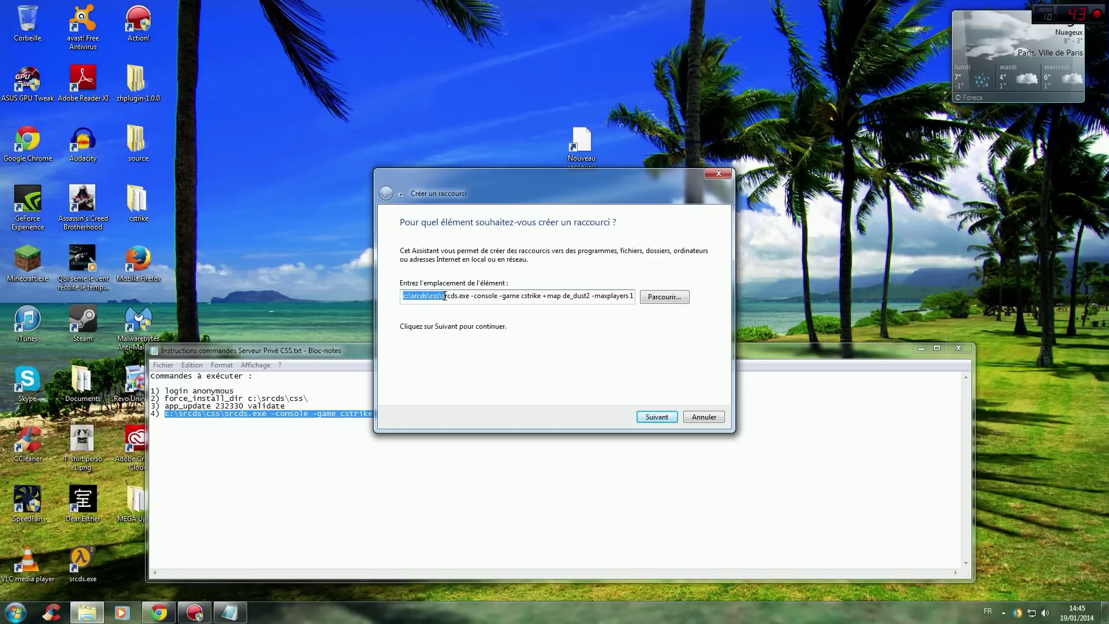
Change the target path to c:\srcds1\css\srcds.exe and keep the map as de_dust2.
{"action": "left_click", "coordinate": [429, 297]}
{"action": "type", "text": "1"}
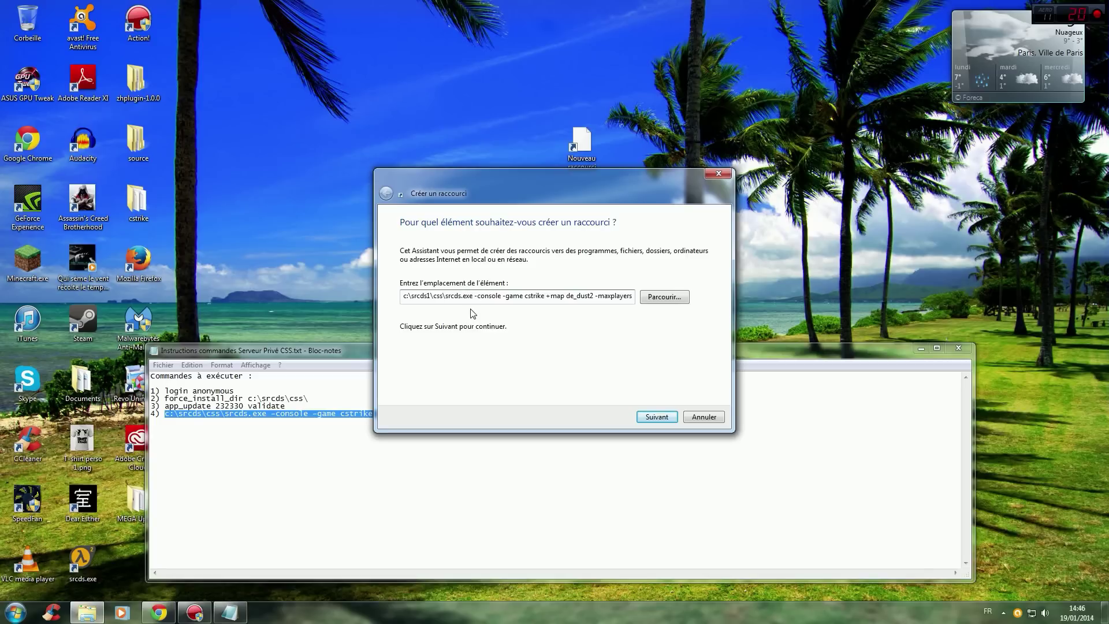
{"action": "left_click_drag", "start_coordinate": [475, 298], "coordinate": [544, 295]}
{"action": "left_click", "coordinate": [532, 295]}
{"action": "left_click", "coordinate": [594, 294]}
{"action": "left_click_drag", "start_coordinate": [567, 296], "coordinate": [593, 296]}
{"action": "type", "text": "cs_assault"}
{"action": "left_click_drag", "start_coordinate": [597, 296], "coordinate": [566, 297]}
{"action": "type", "text": "de_dust2"}
Set maxplayers to 16, complete the -autoupdate option, and accept the target.
{"action": "left_click_drag", "start_coordinate": [598, 295], "coordinate": [627, 298]}
{"action": "left_click", "coordinate": [628, 298]}
{"action": "key", "text": "Right"}
{"action": "key", "text": "Right"}
{"action": "key", "text": "Right"}
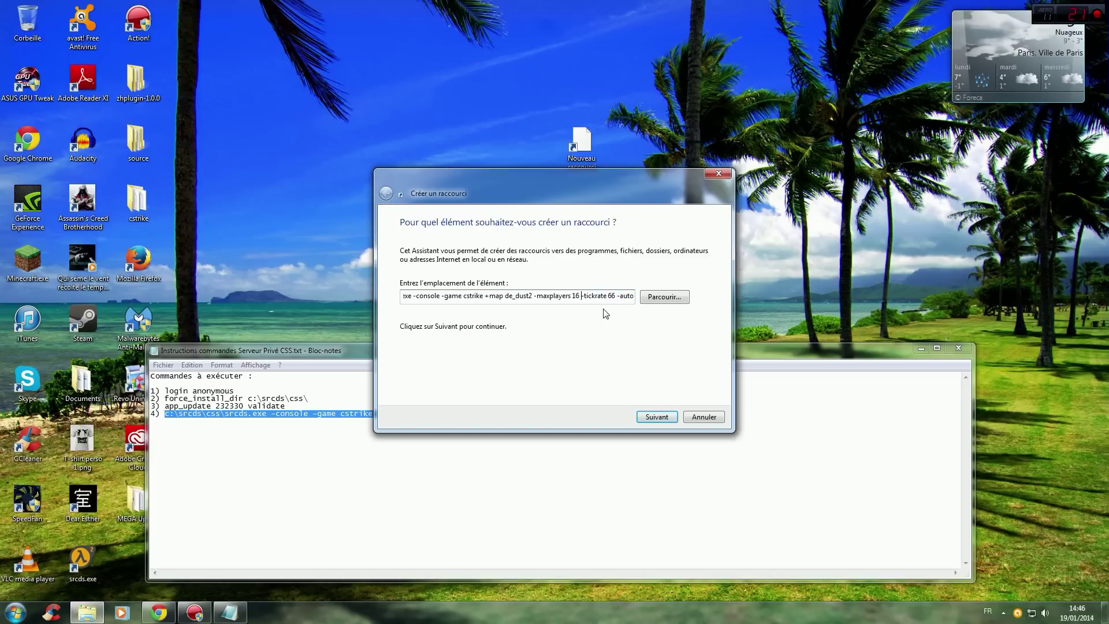
{"action": "key", "text": "Delete"}
{"action": "type", "text": "6"}
{"action": "key", "text": "BackSpace"}
{"action": "key", "text": "BackSpace"}
{"action": "type", "text": "4"}
{"action": "key", "text": "BackSpace"}
{"action": "type", "text": "16"}
{"action": "left_click", "coordinate": [605, 295]}
{"action": "type", "text": "update"}
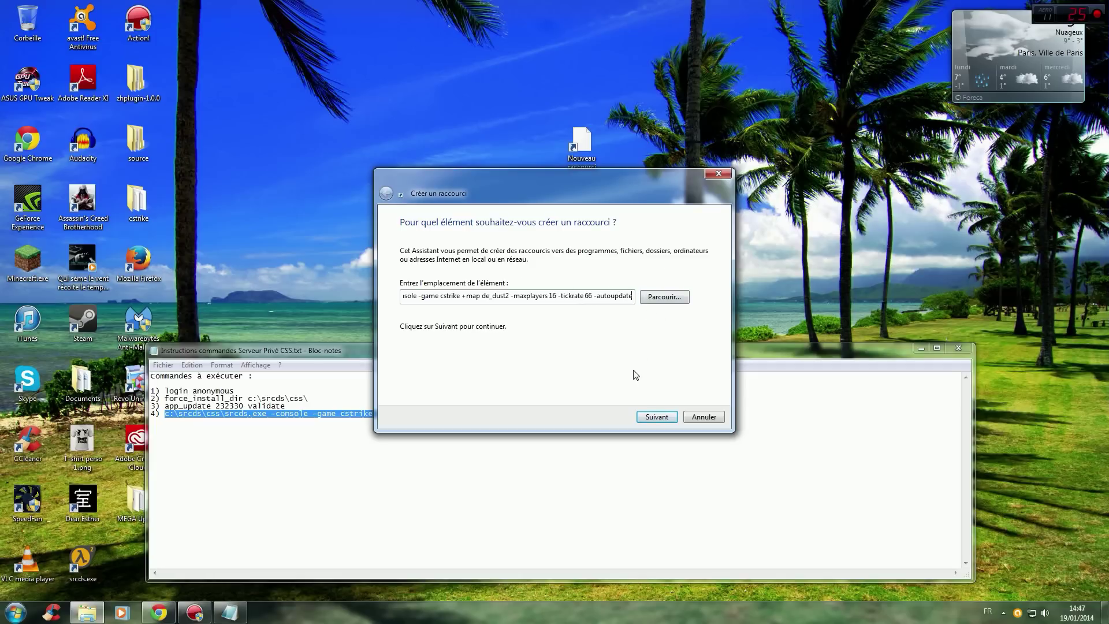
{"action": "left_click", "coordinate": [650, 417]}
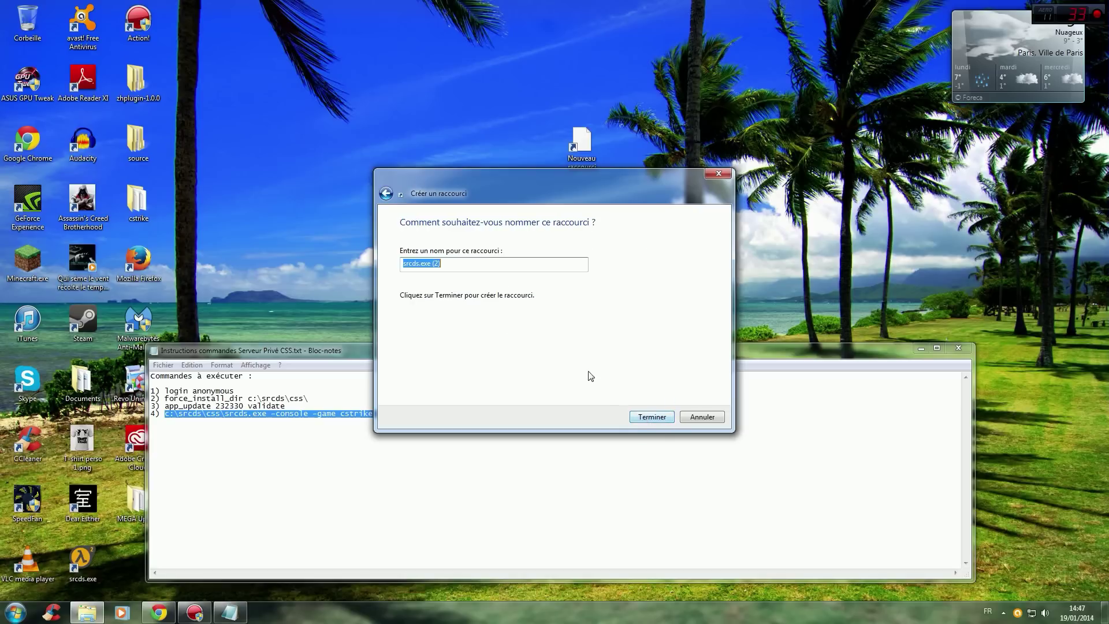
Name the shortcut srcds1.exe and finish the wizard.
{"action": "left_click", "coordinate": [449, 263]}
{"action": "key", "text": "BackSpace"}
{"action": "key", "text": "BackSpace"}
{"action": "key", "text": "BackSpace"}
{"action": "left_click", "coordinate": [417, 263]}
{"action": "type", "text": "1"}
{"action": "left_click", "coordinate": [657, 417]}
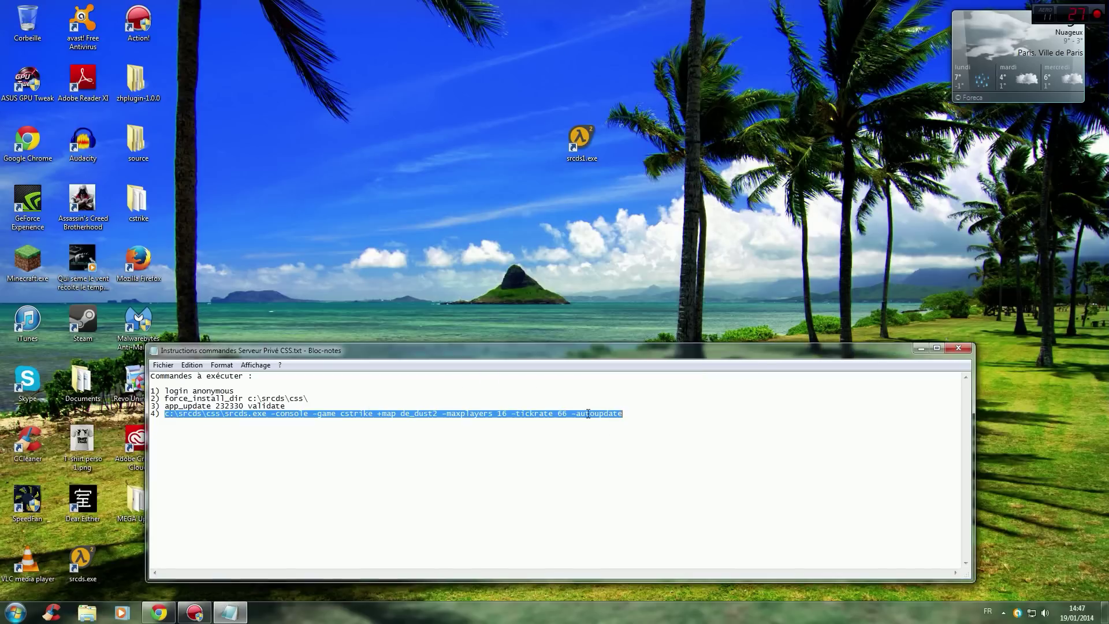
Close the commands notes without saving, reposition the srcds1.exe shortcut, and launch it.
{"action": "left_click", "coordinate": [956, 349]}
{"action": "left_click", "coordinate": [575, 320]}
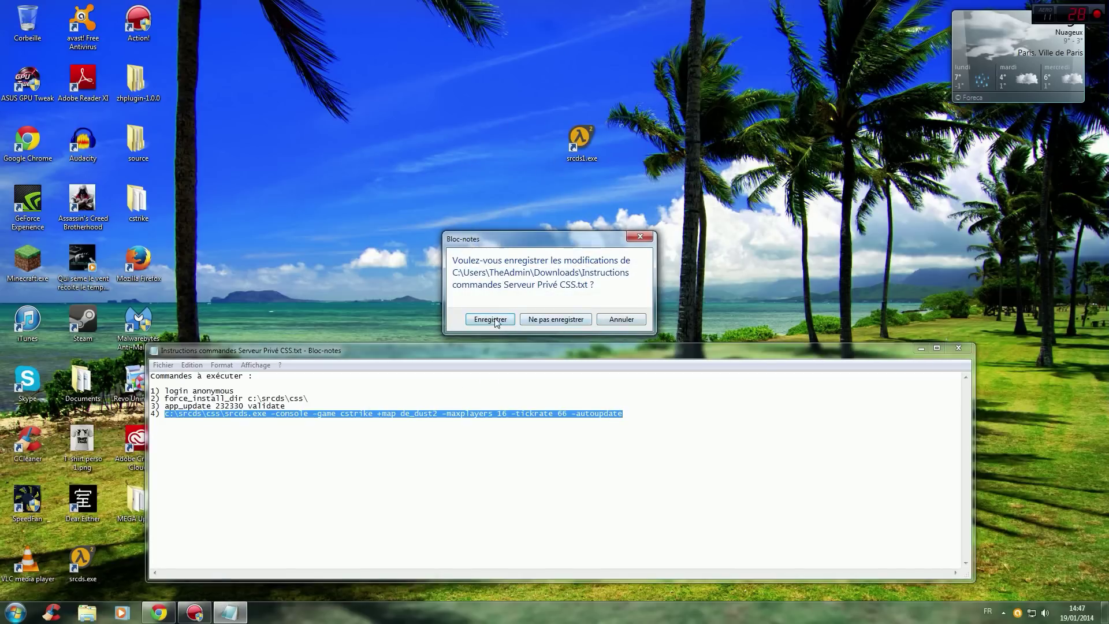
{"action": "left_click_drag", "start_coordinate": [583, 135], "coordinate": [356, 223]}
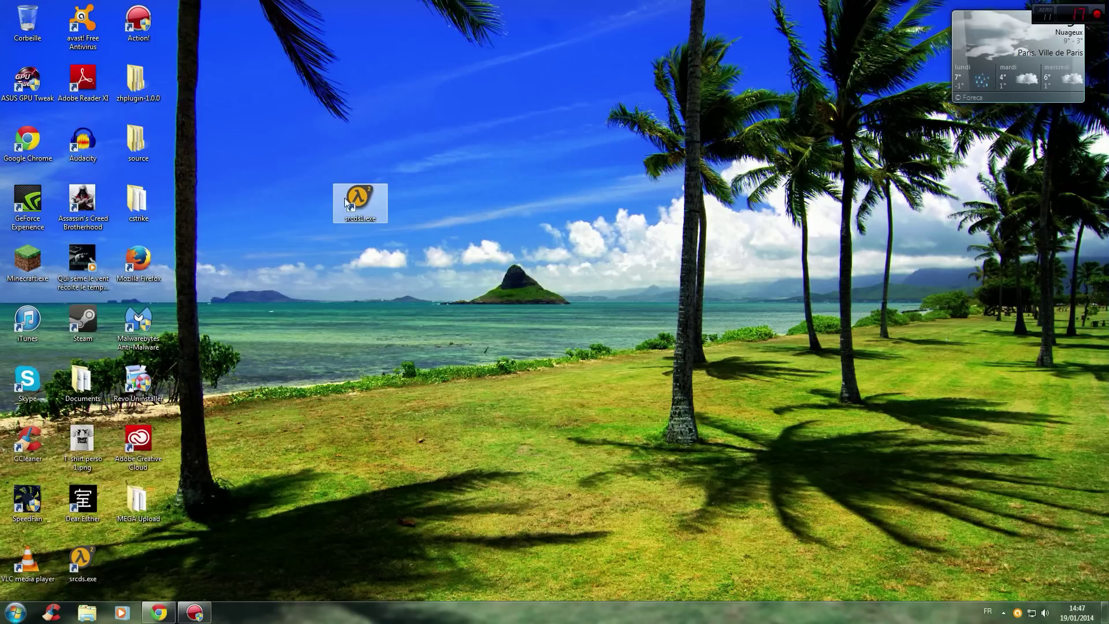
{"action": "left_click", "coordinate": [315, 195]}
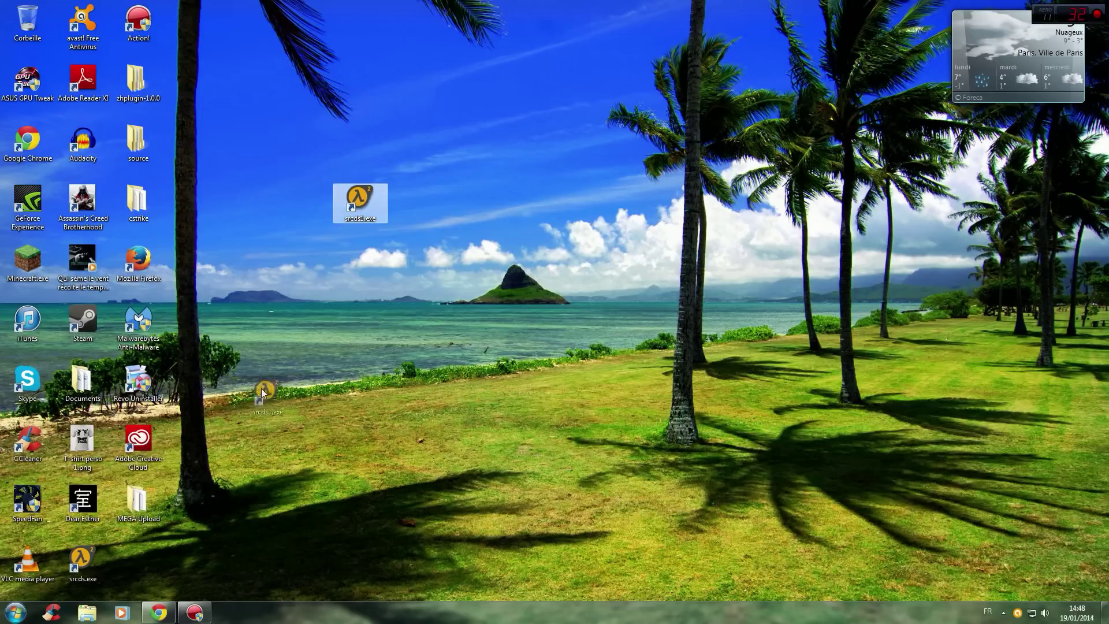
{"action": "left_click_drag", "start_coordinate": [289, 222], "coordinate": [290, 223]}
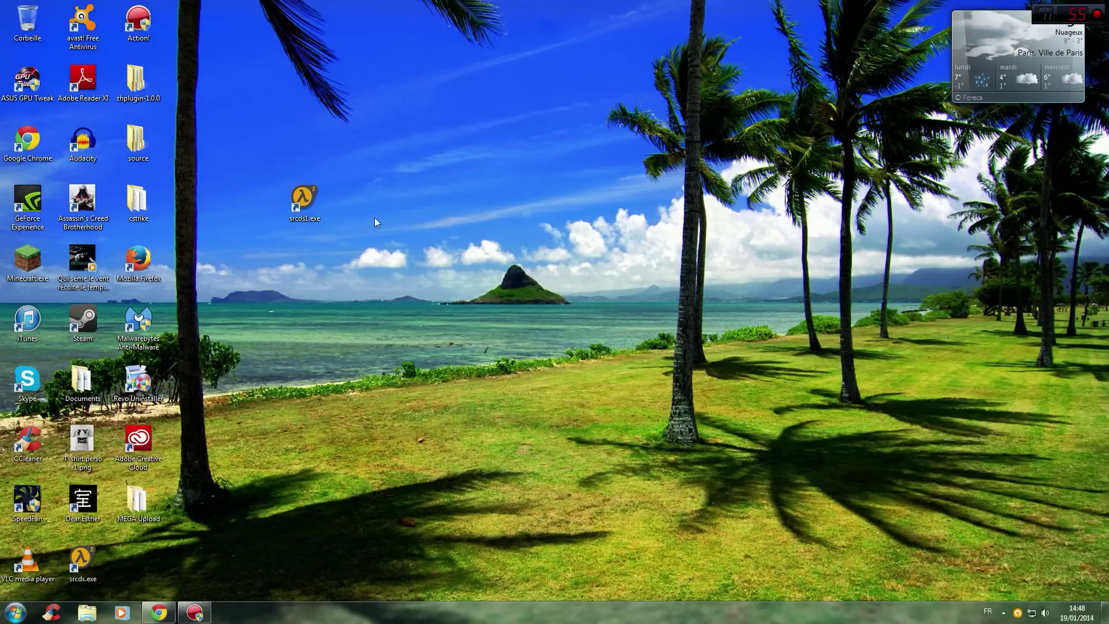
{"action": "double_click", "coordinate": [304, 199]}
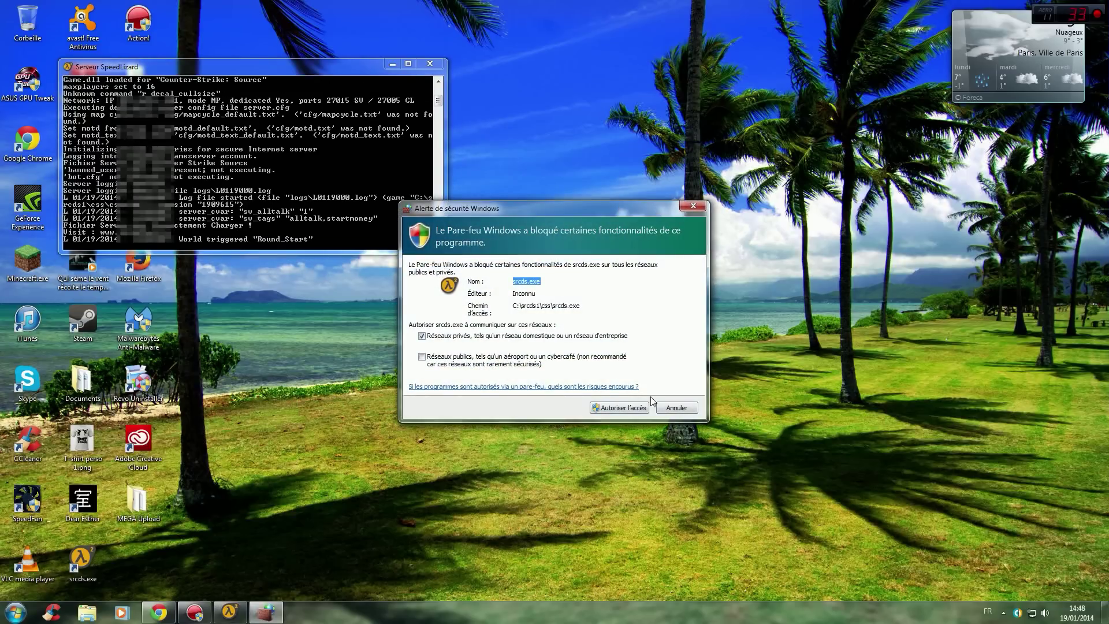
Allow the srcds server through the Windows Firewall with Autoriser l'accès.
{"action": "left_click", "coordinate": [622, 408]}
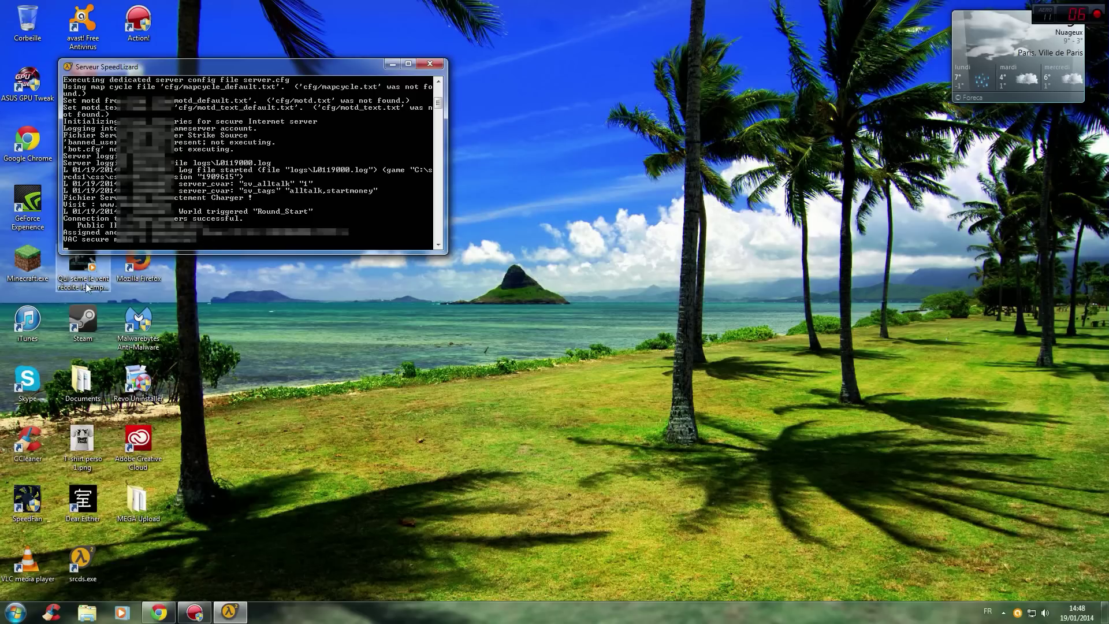
Launch Steam, sign in with the account password, and open Counter-Strike: Source.
{"action": "double_click", "coordinate": [89, 321]}
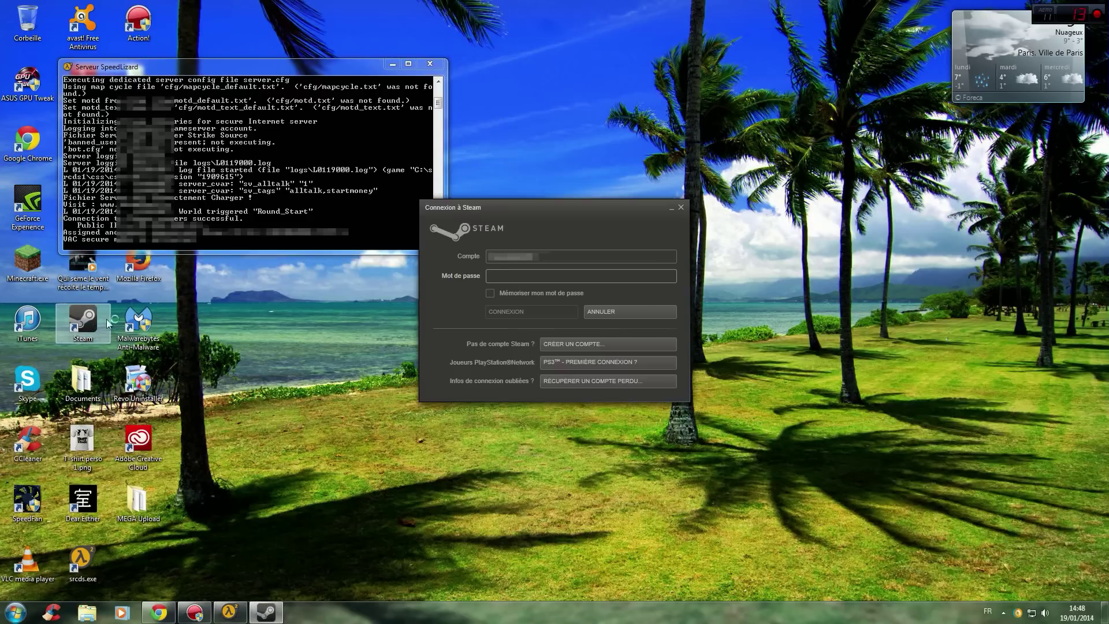
{"action": "type", "text": "*************"}
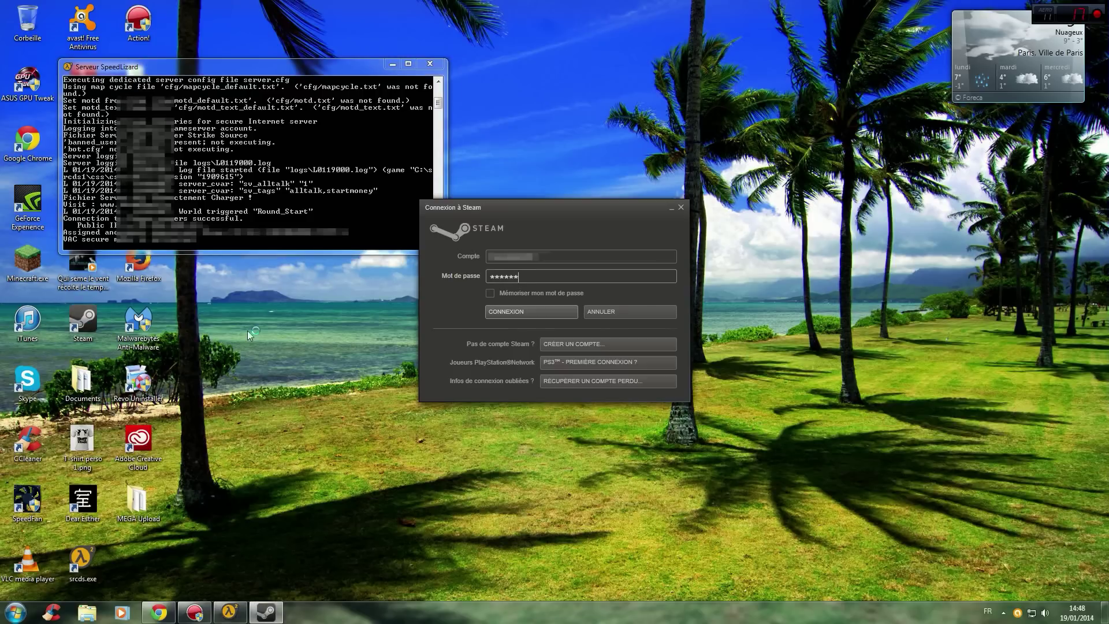
{"action": "key", "text": "Return"}
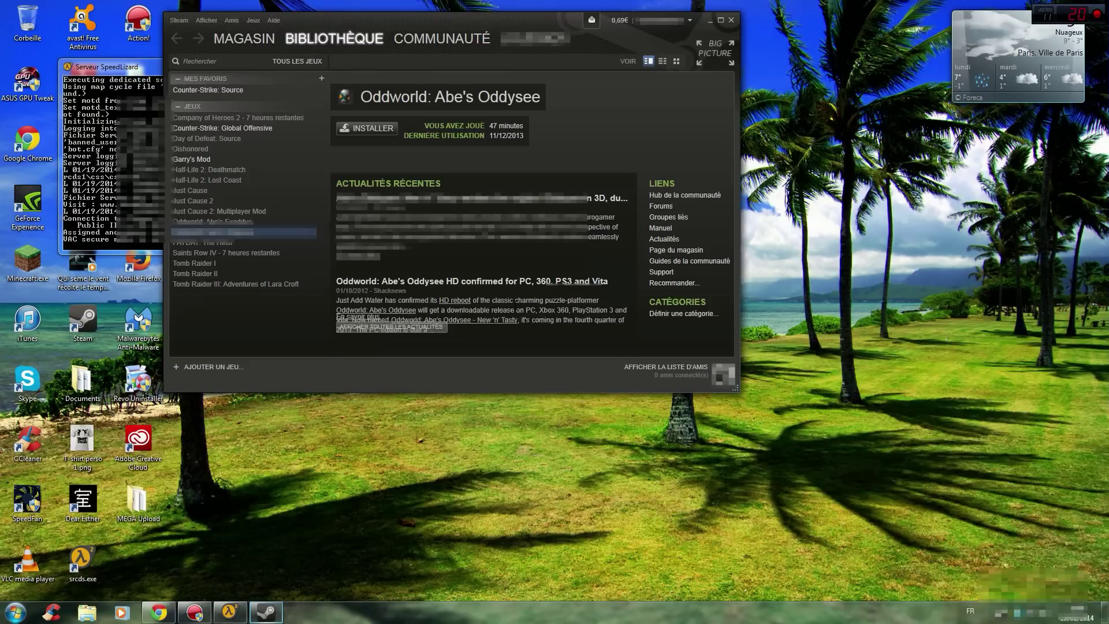
{"action": "left_click", "coordinate": [222, 89]}
Connect to Serveur SpeedLizard from the Lan server list, entering its join password.
{"action": "double_click", "coordinate": [222, 89]}
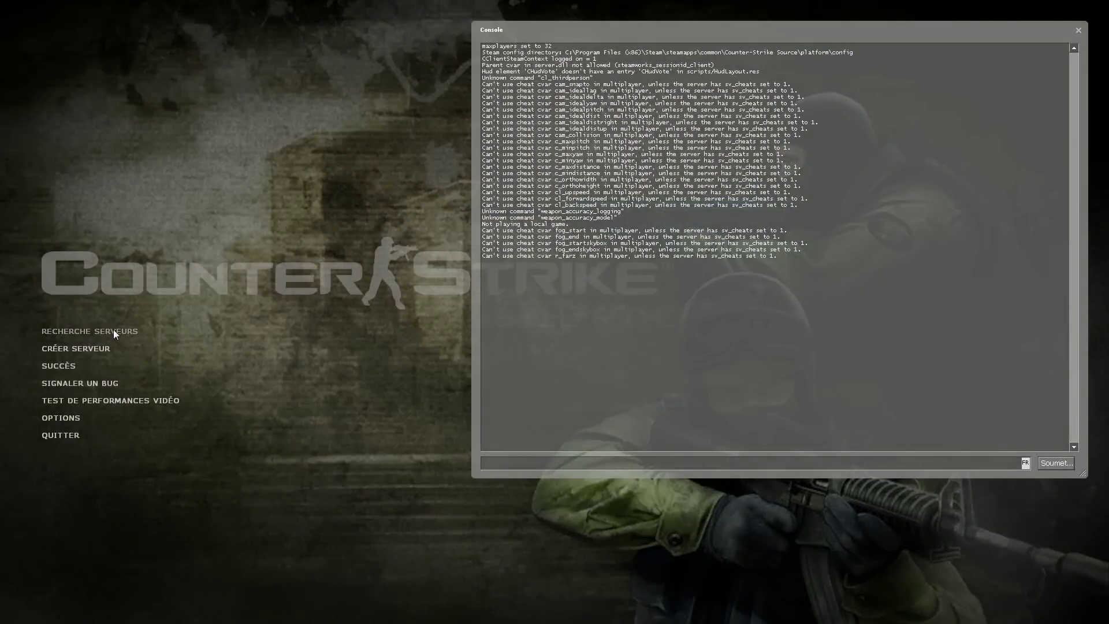
{"action": "left_click", "coordinate": [111, 328]}
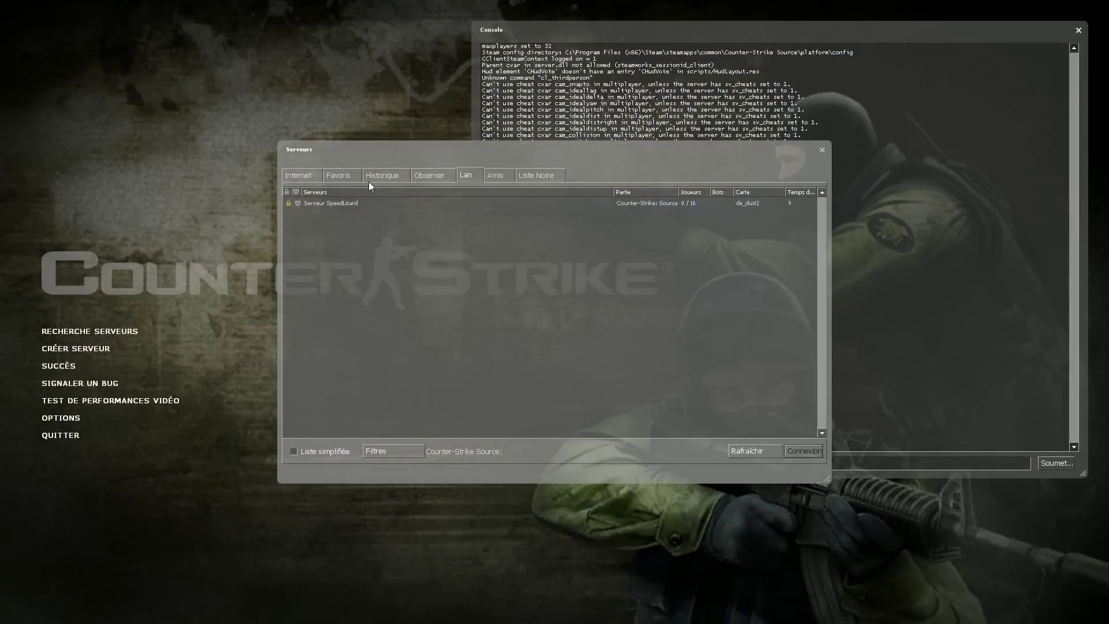
{"action": "left_click", "coordinate": [334, 175]}
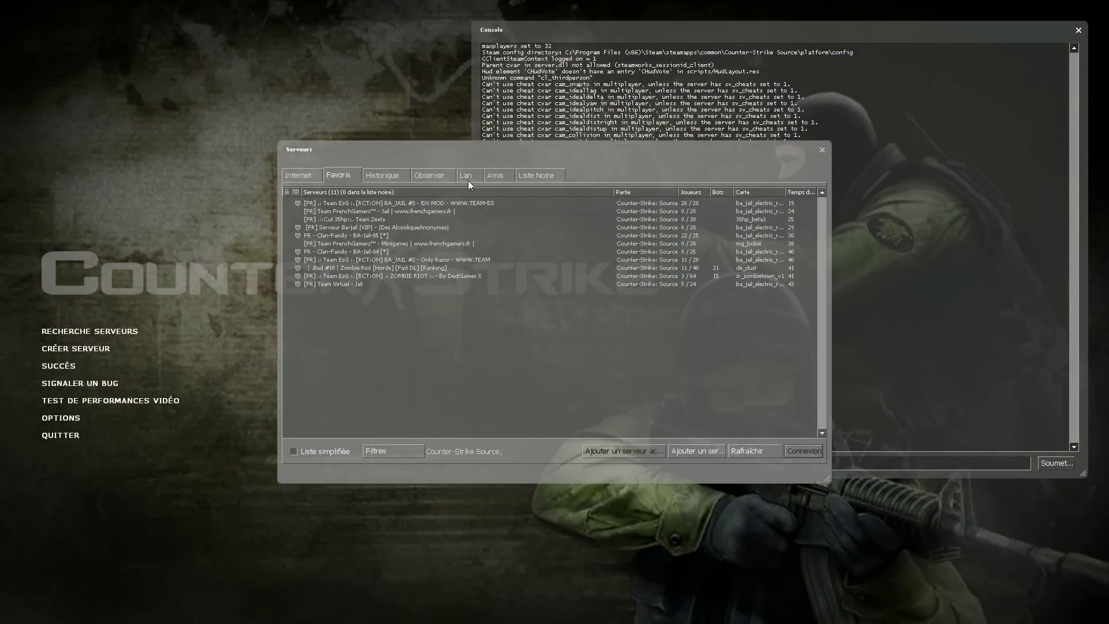
{"action": "left_click", "coordinate": [471, 175]}
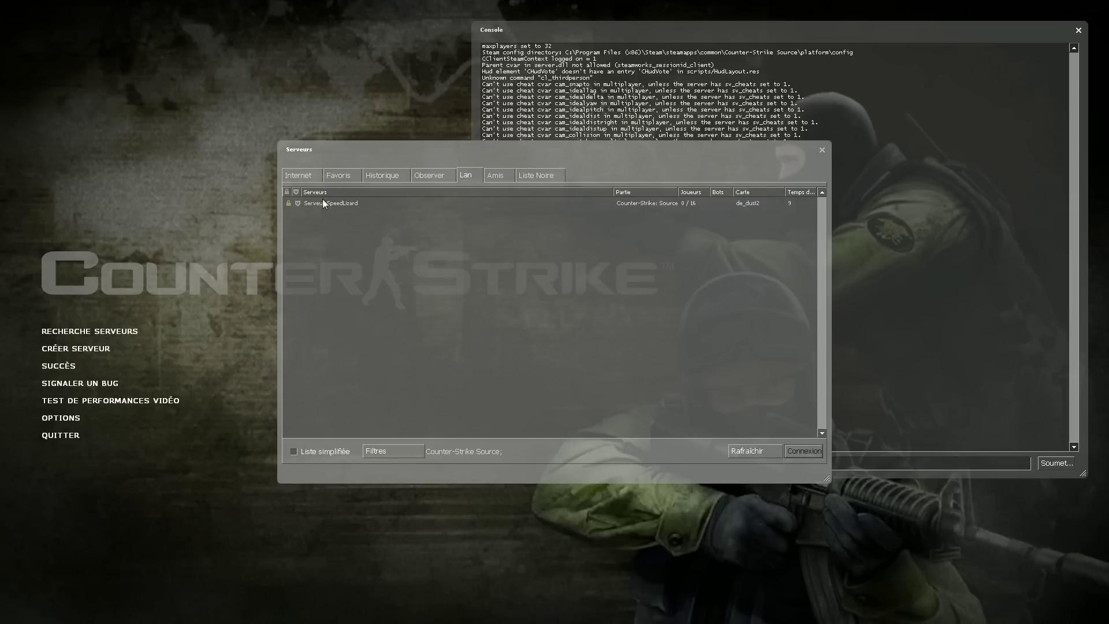
{"action": "left_click", "coordinate": [365, 204]}
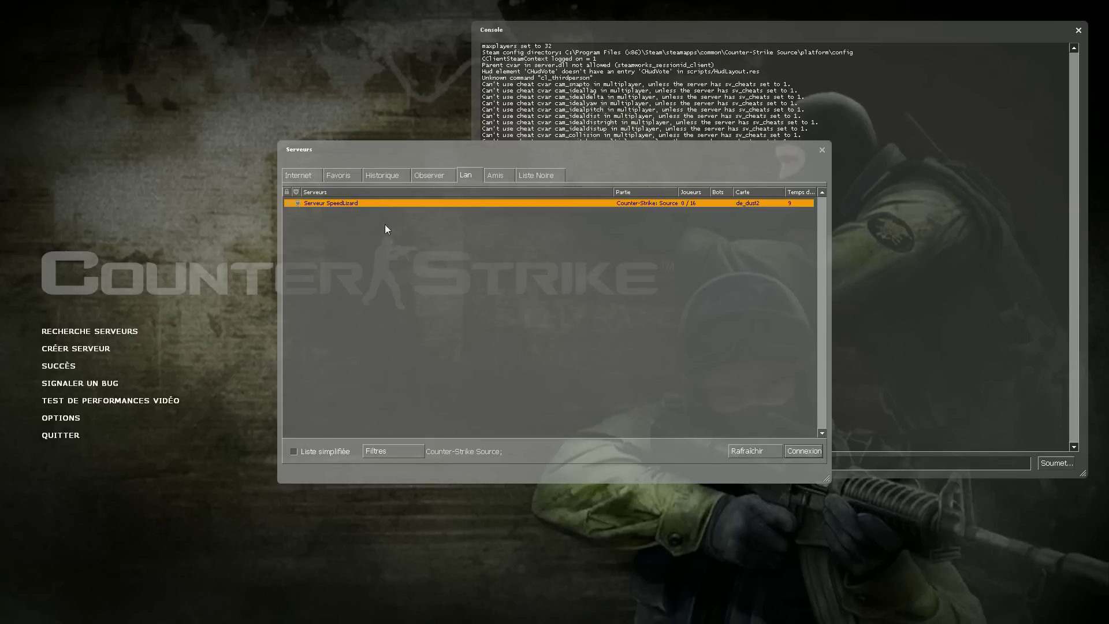
{"action": "double_click", "coordinate": [352, 202]}
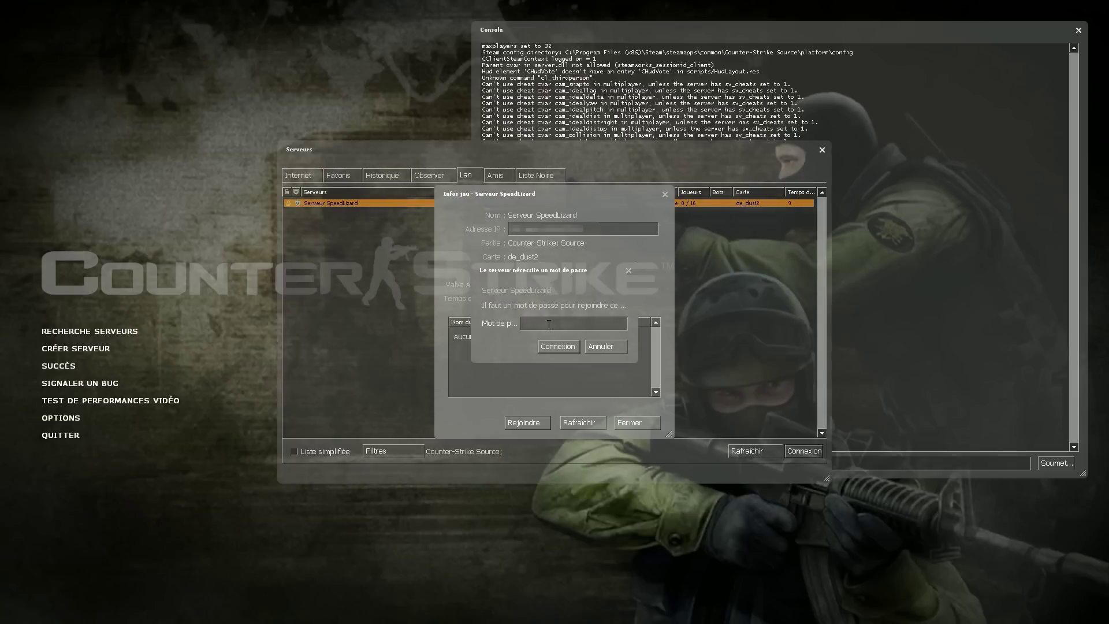
{"action": "type", "text": "*****"}
{"action": "key", "text": "Return"}
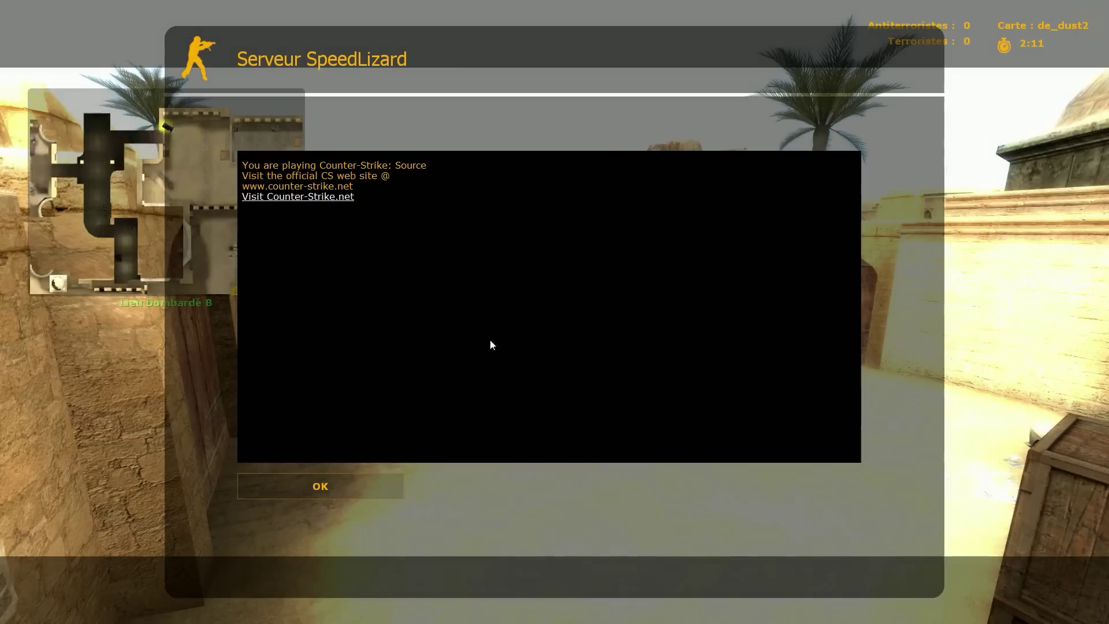
{"action": "left_click", "coordinate": [365, 480]}
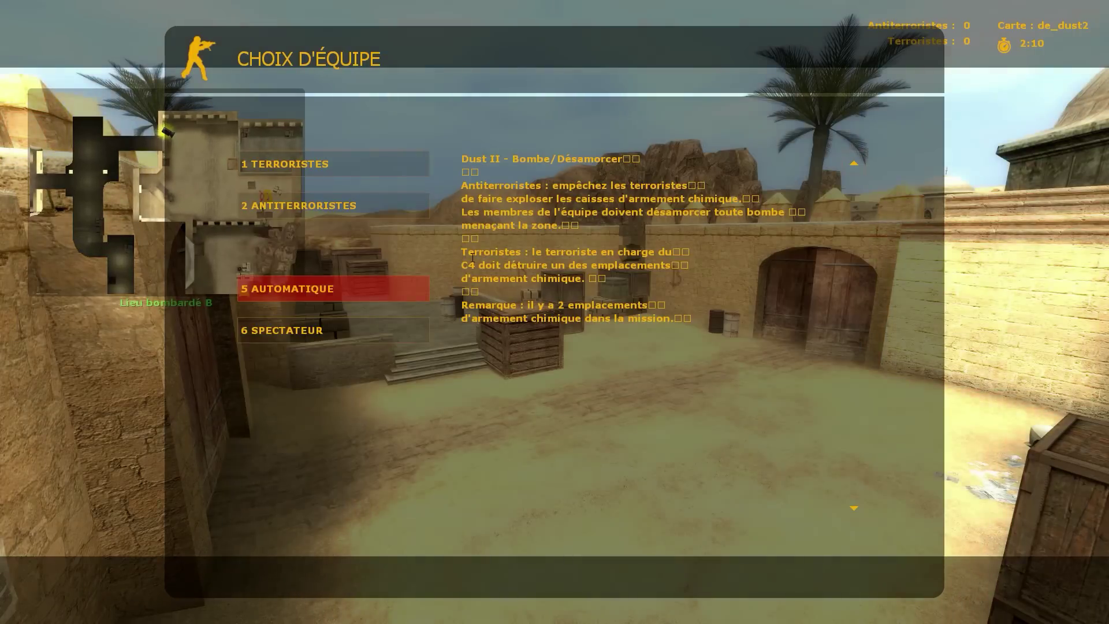
Join the counter-terrorists, spawn, add the silencer, and walk toward bombsite A firing once and reloading.
{"action": "left_click", "coordinate": [331, 202]}
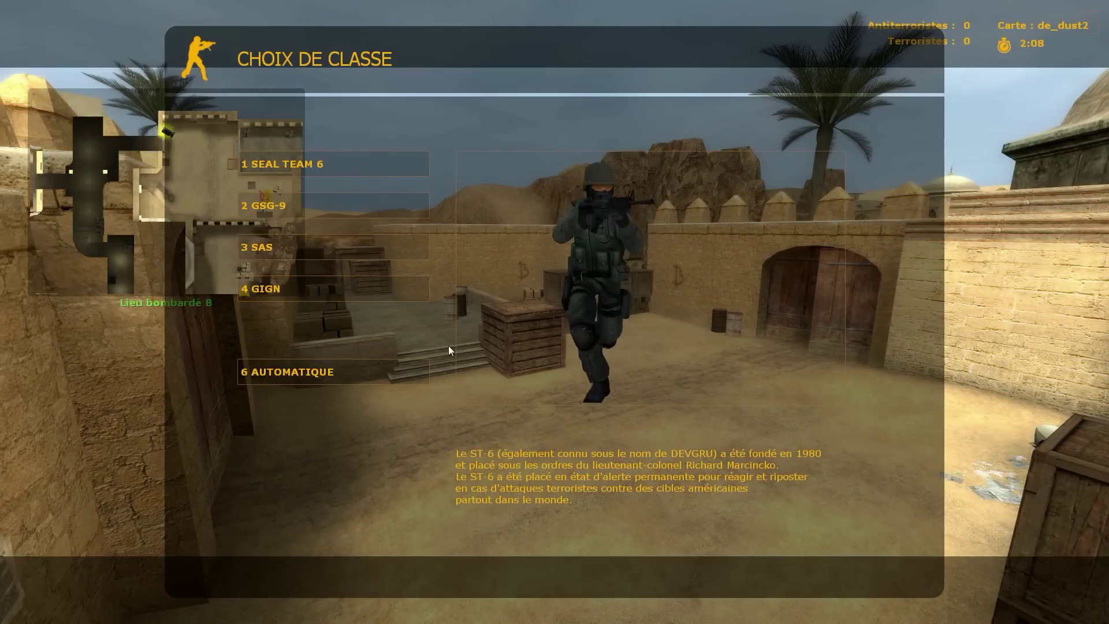
{"action": "left_click", "coordinate": [323, 371]}
{"action": "mouse_move", "coordinate": [555, 312]}
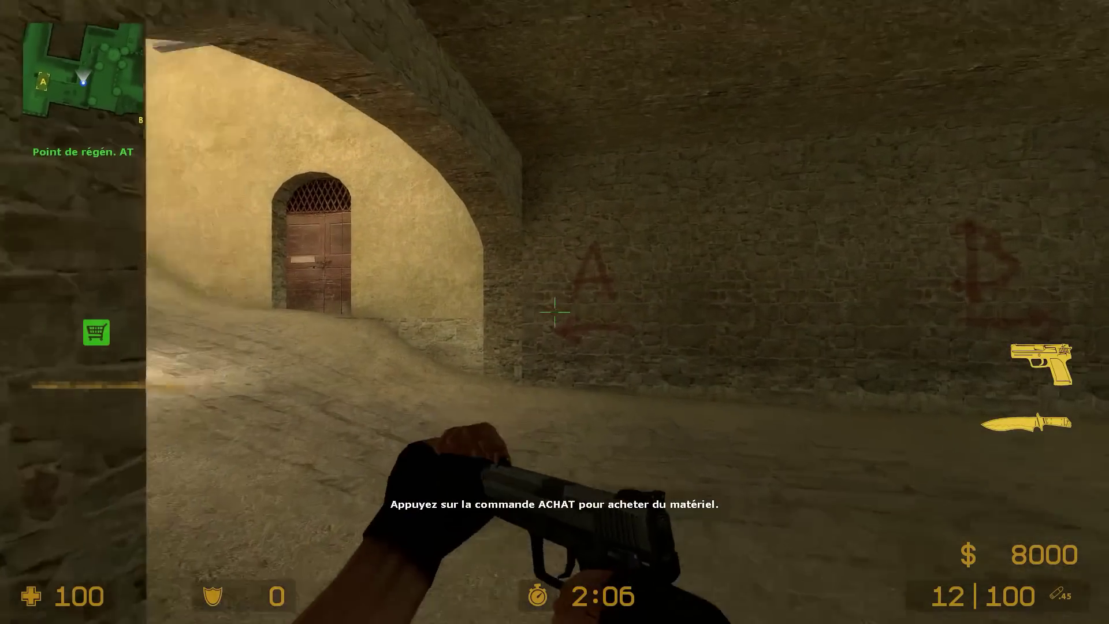
{"action": "key", "text": "w"}
{"action": "right_click", "coordinate": [554, 312]}
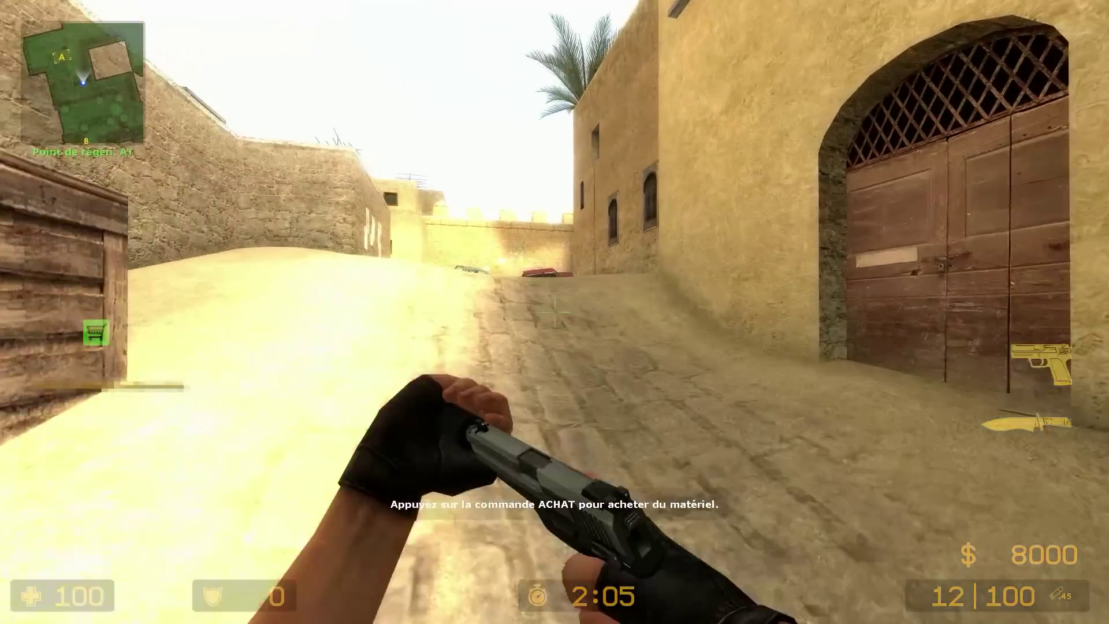
{"action": "key", "text": "w"}
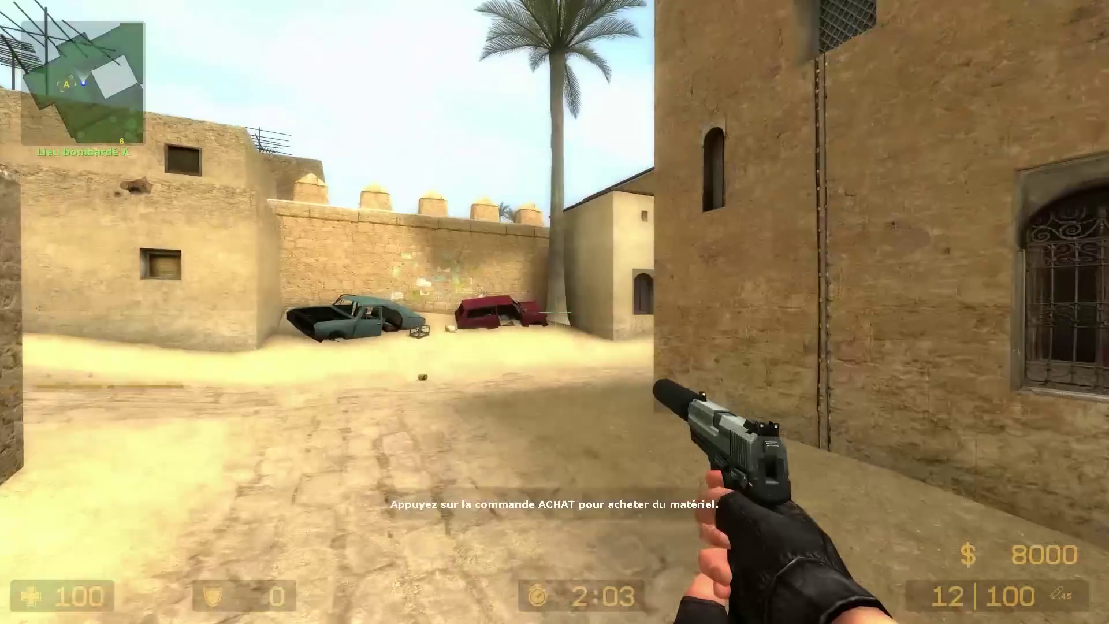
{"action": "key", "text": "s"}
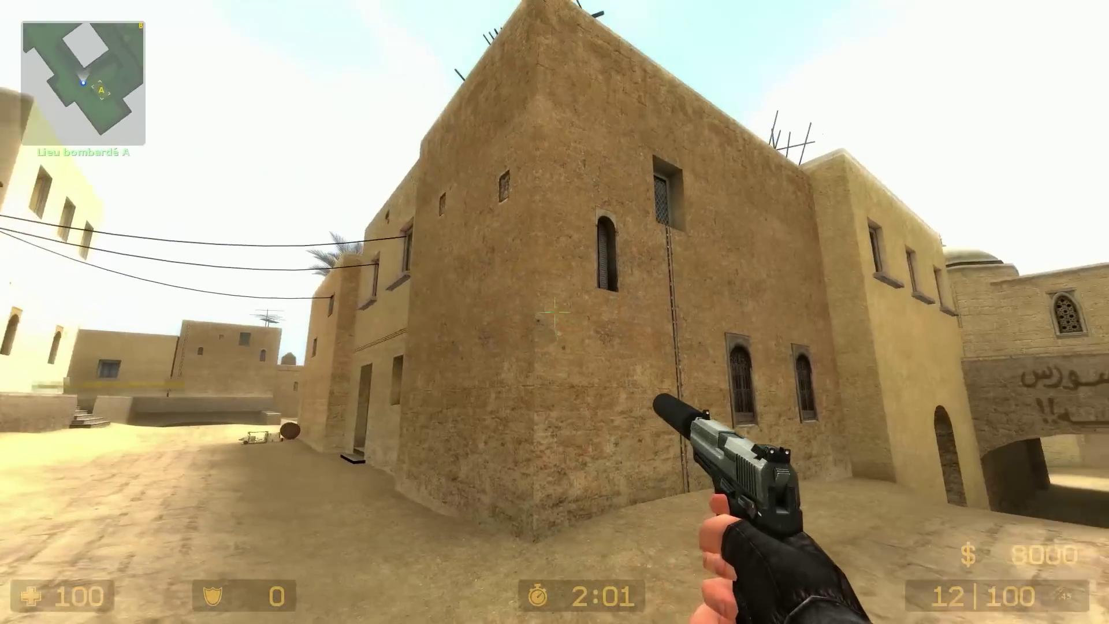
{"action": "key", "text": "w"}
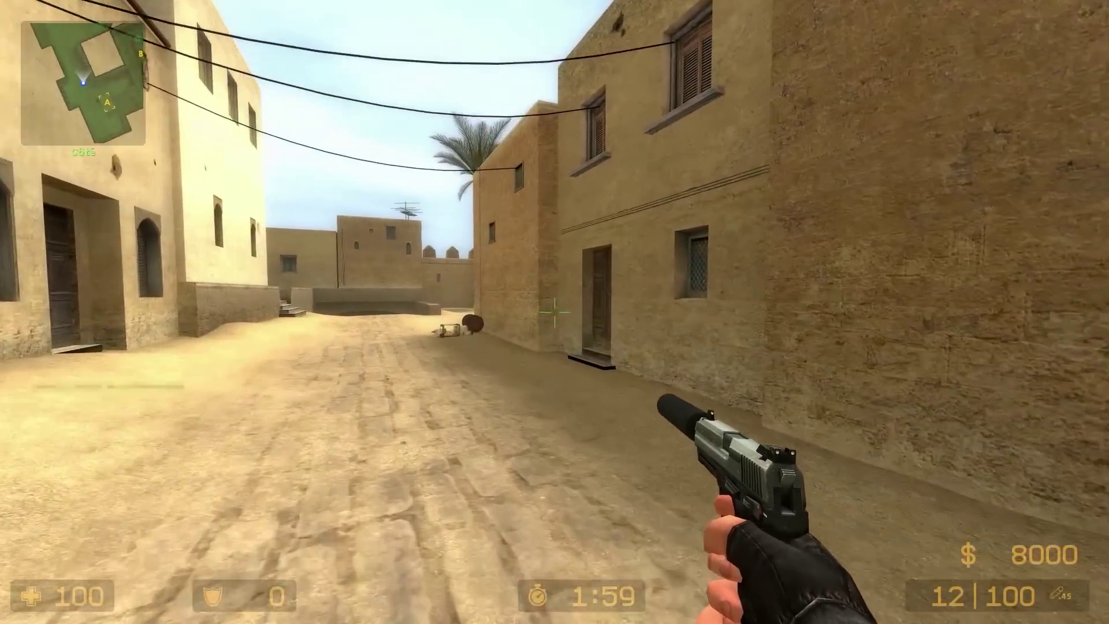
{"action": "key", "text": "w"}
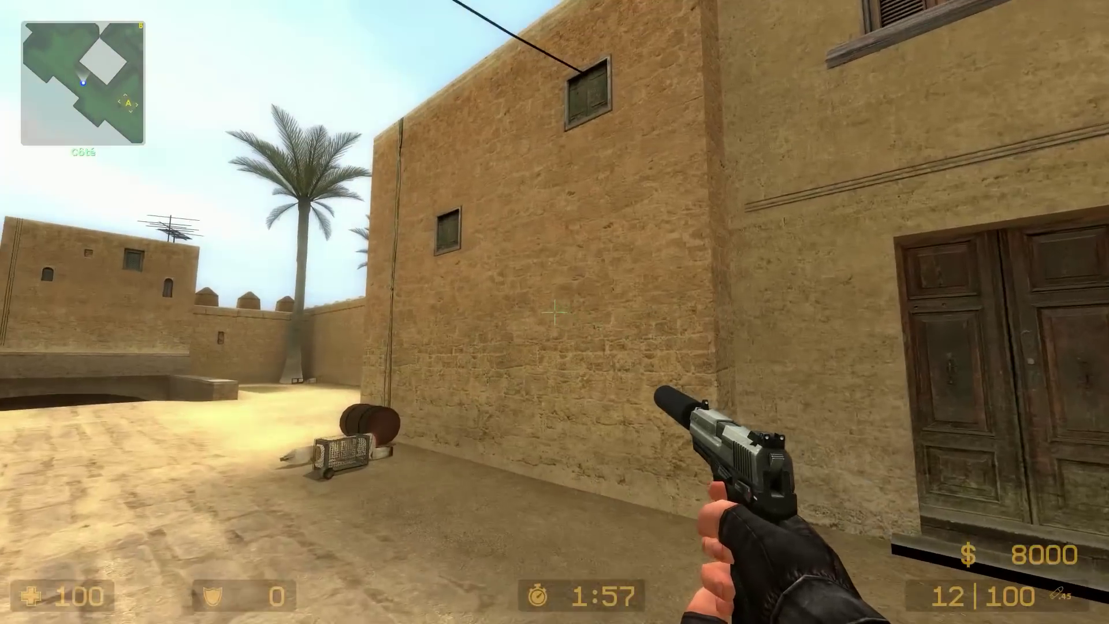
{"action": "left_click", "coordinate": [554, 312]}
{"action": "mouse_move", "coordinate": [555, 312]}
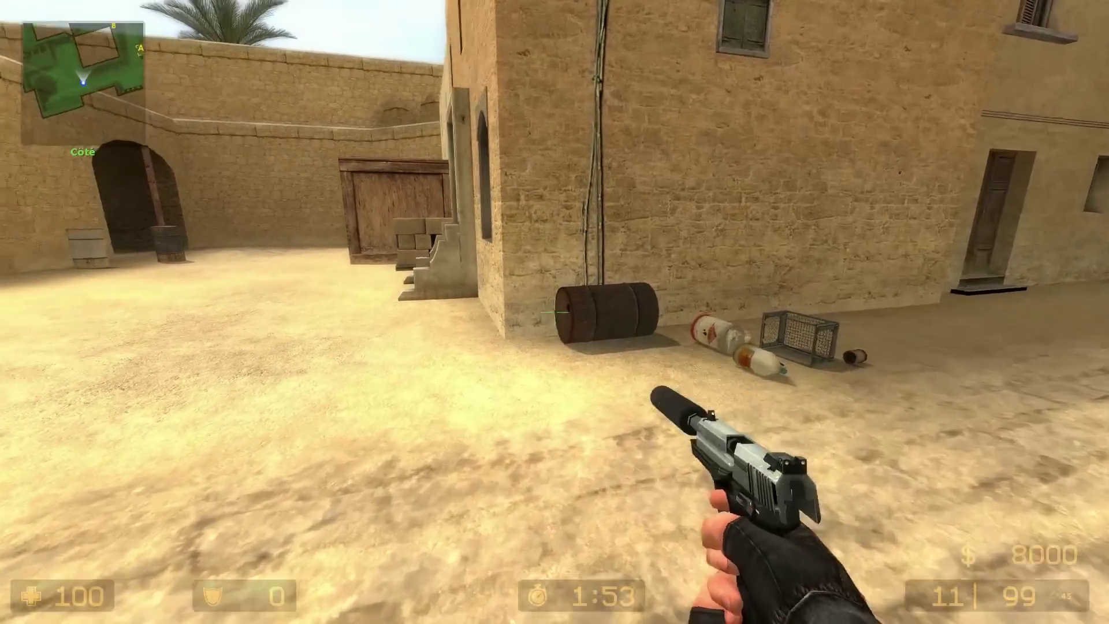
{"action": "key", "text": "r"}
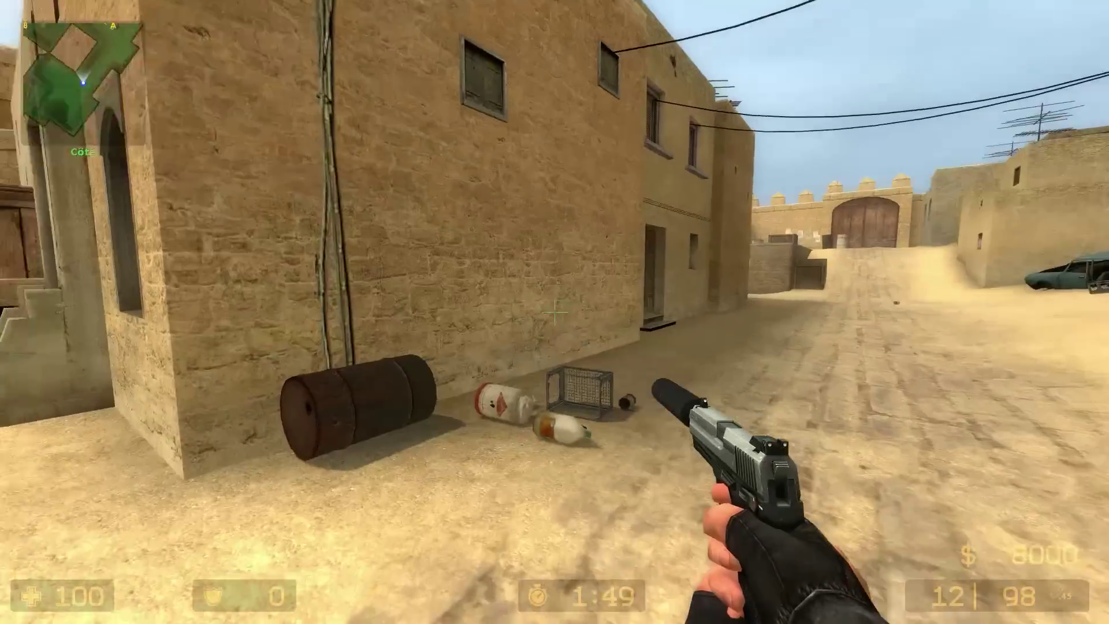
Keep walking up the street checking the scoreboard, fire again, then bring up the pause menu.
{"action": "key", "text": "Tab"}
{"action": "key", "text": "d"}
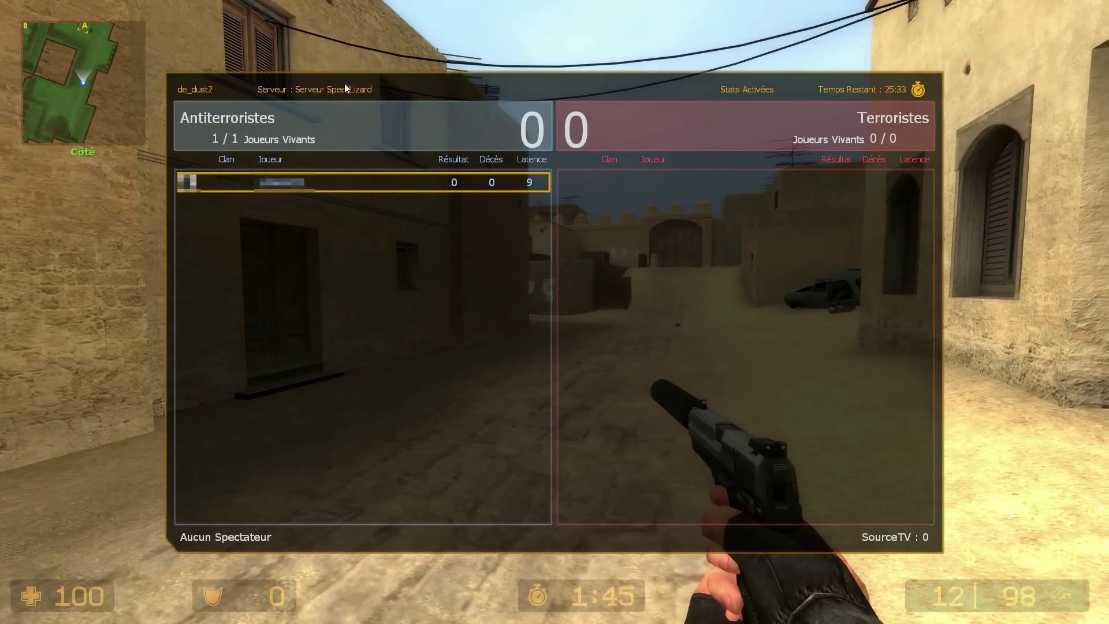
{"action": "key", "text": "Tab"}
{"action": "key", "text": "w"}
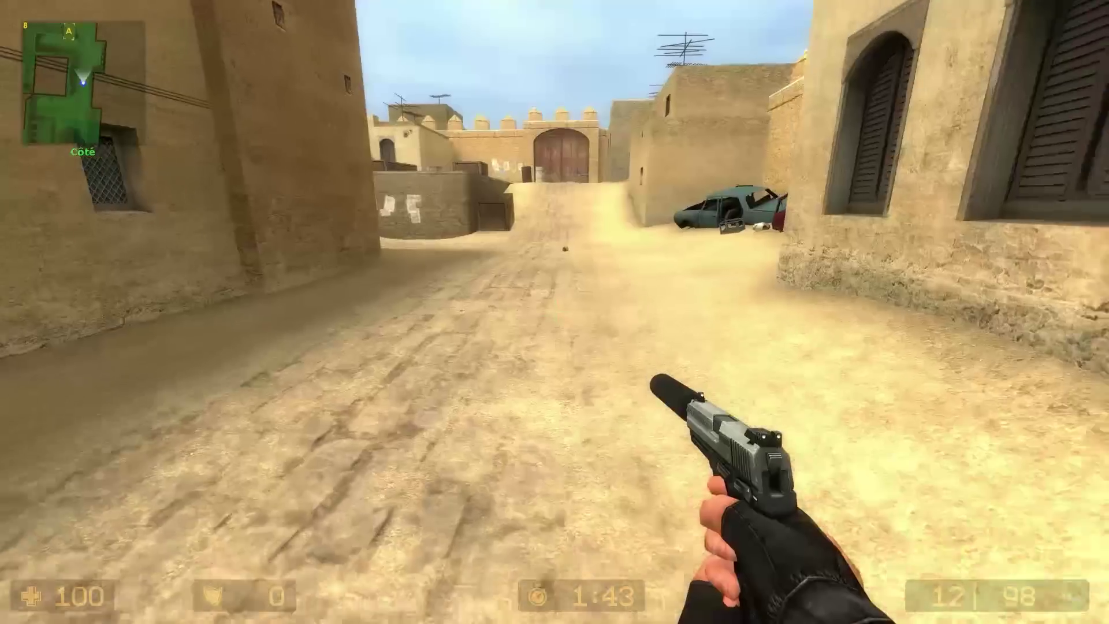
{"action": "key", "text": "Tab"}
{"action": "key", "text": "w"}
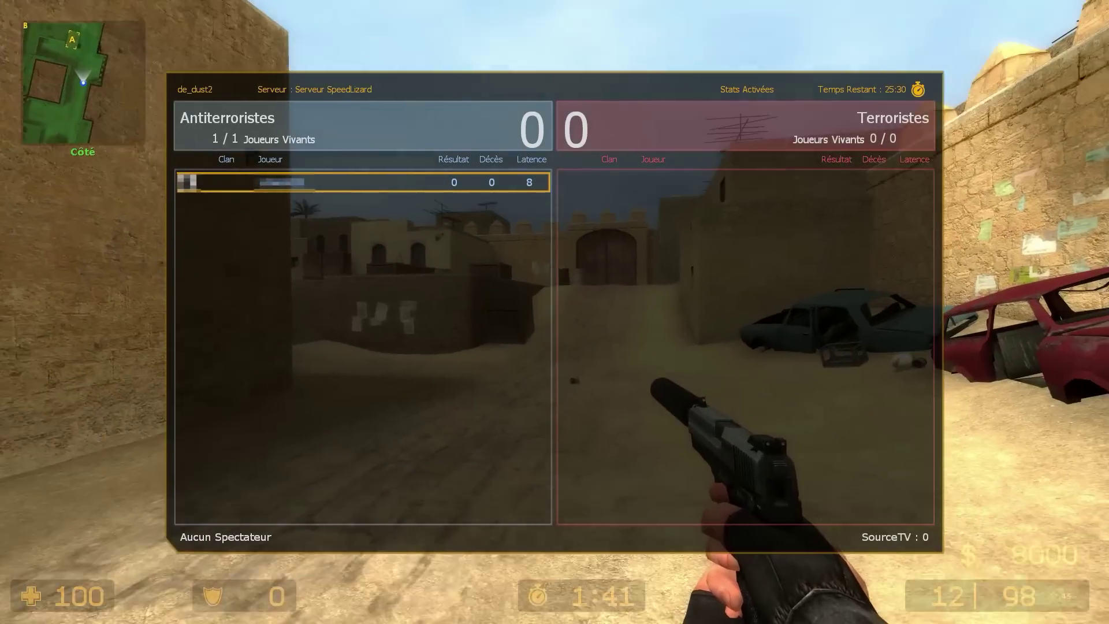
{"action": "key", "text": "Tab"}
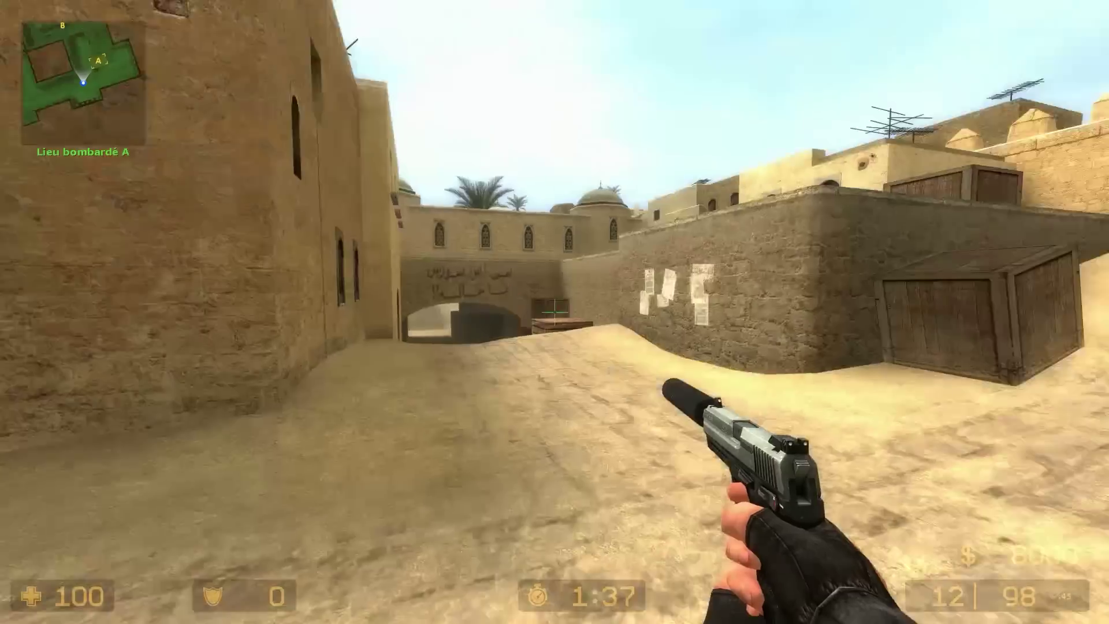
{"action": "key", "text": "w"}
{"action": "left_click", "coordinate": [555, 312]}
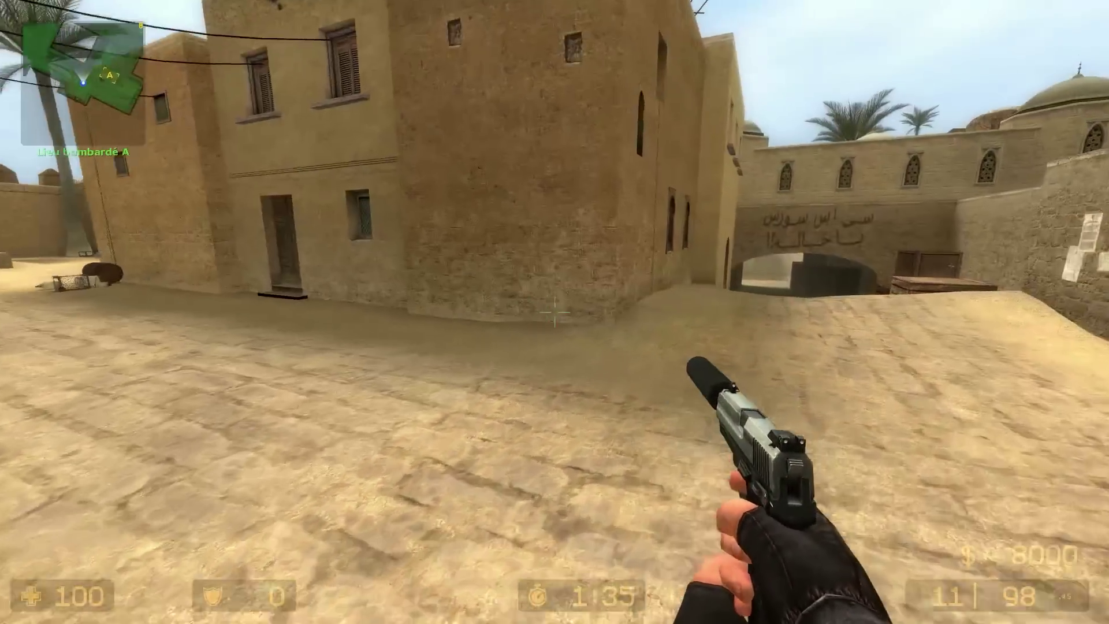
{"action": "key", "text": "Escape"}
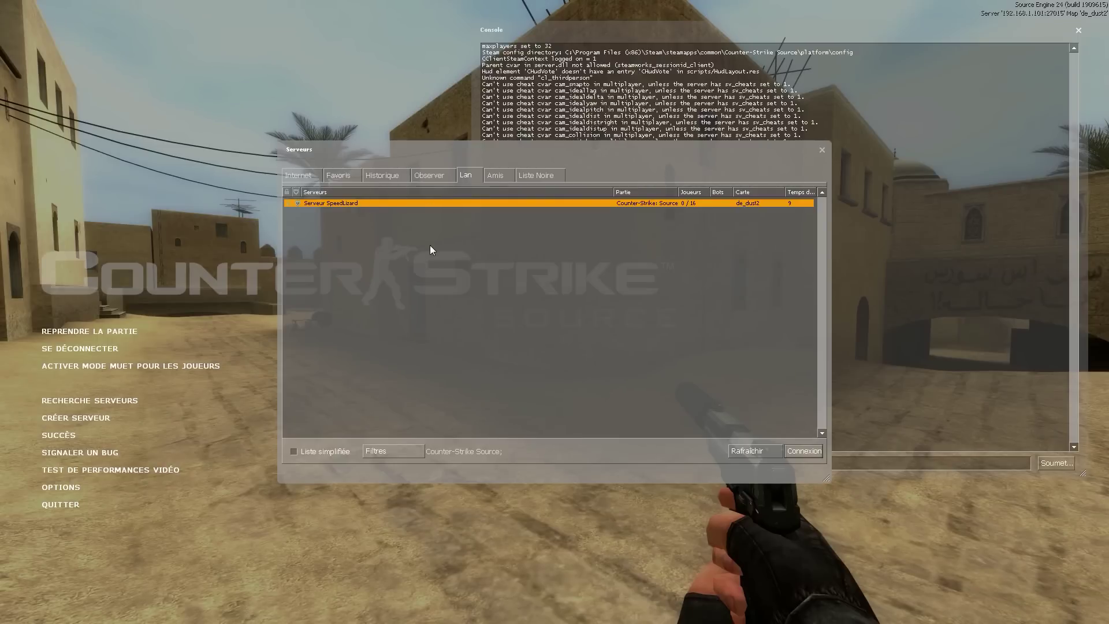
Quit Counter-Strike: Source and exit Steam.
{"action": "left_click", "coordinate": [637, 331]}
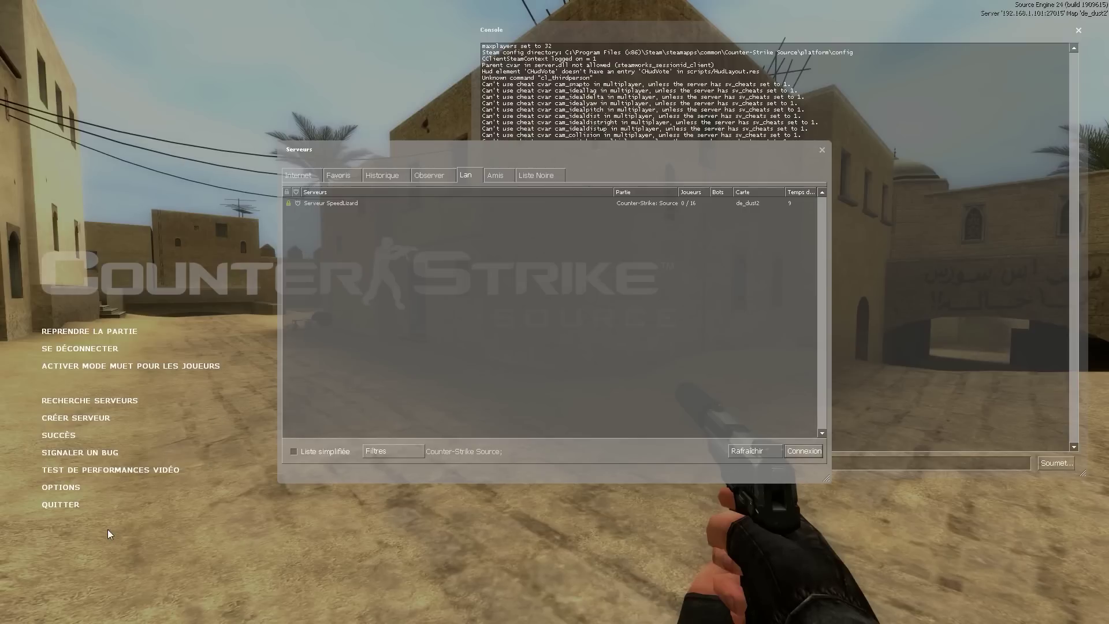
{"action": "left_click", "coordinate": [60, 506]}
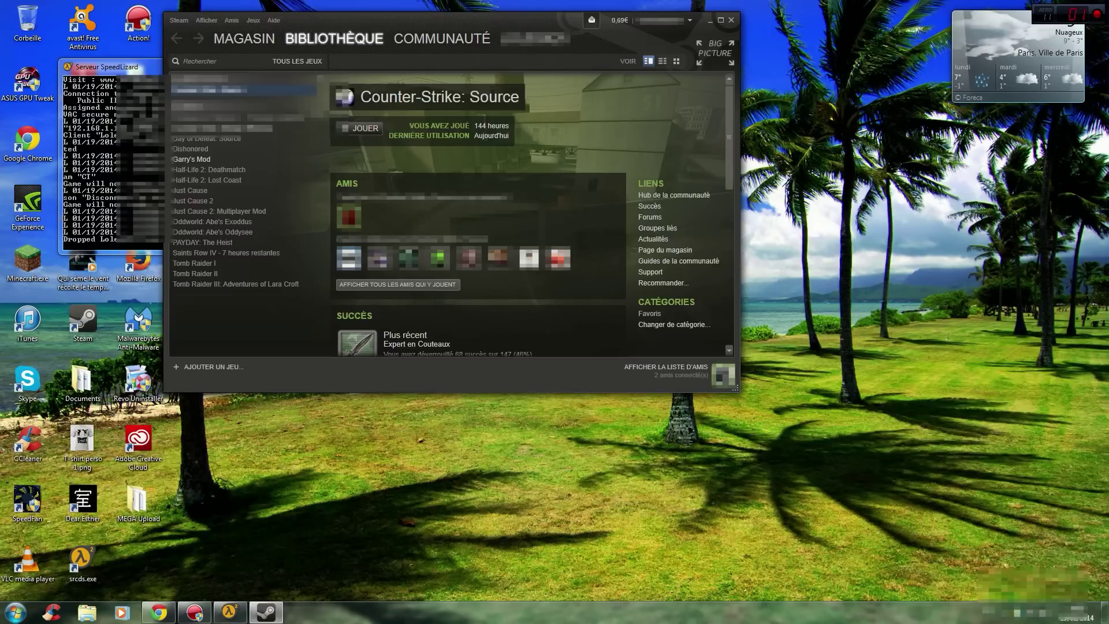
{"action": "left_click", "coordinate": [179, 20]}
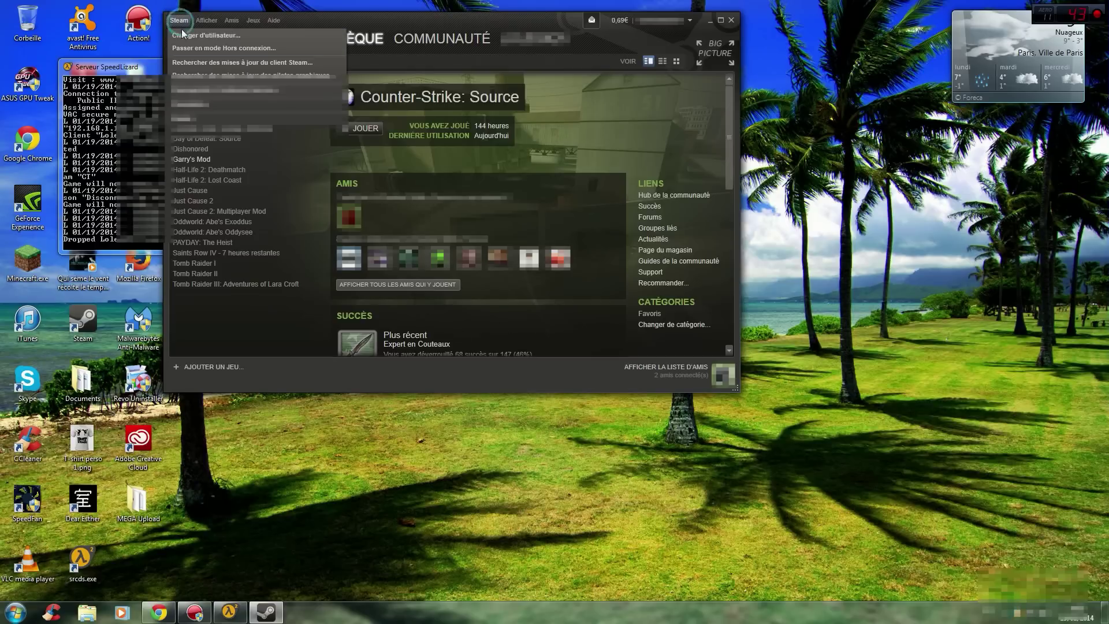
{"action": "left_click", "coordinate": [182, 120]}
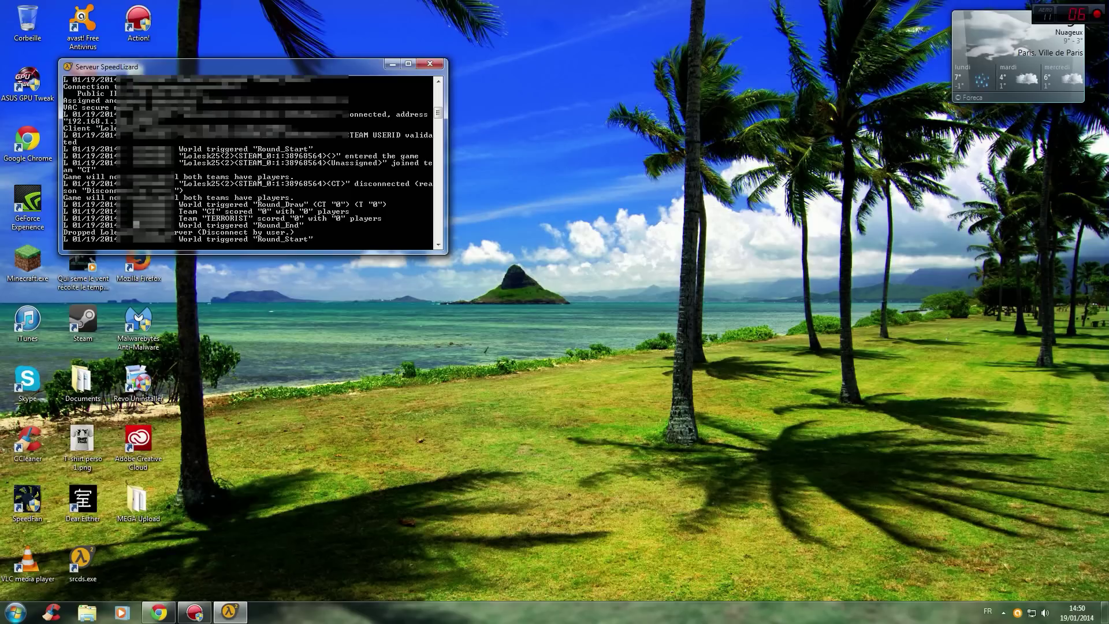
Shut down the SpeedLizard dedicated server with the quit console command.
{"action": "type", "text": "quit"}
{"action": "key", "text": "Return"}
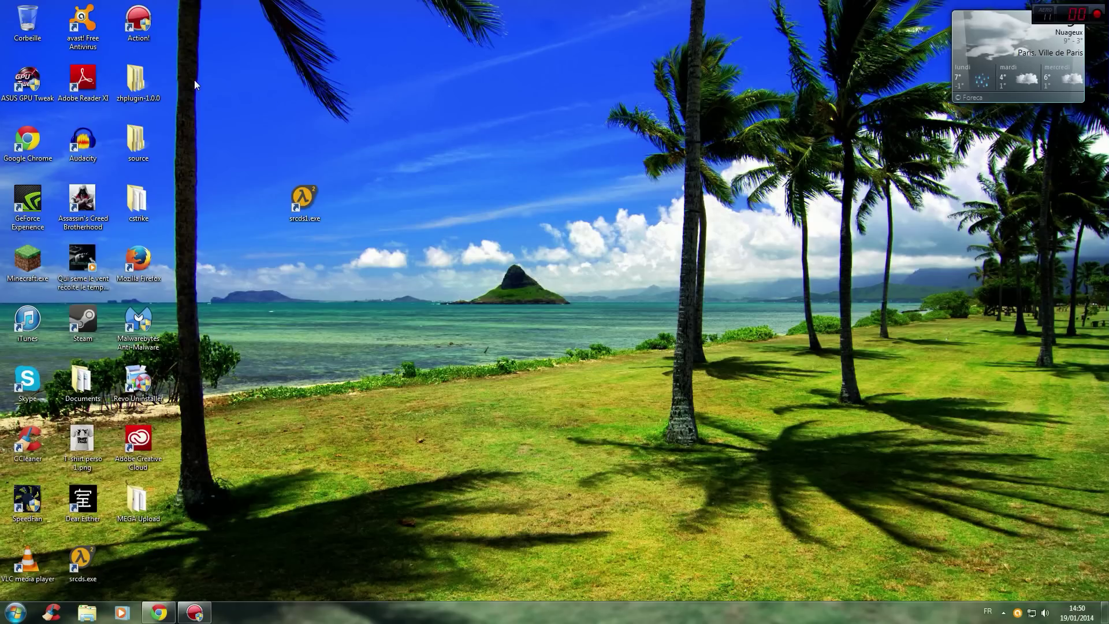
{"action": "left_click_drag", "start_coordinate": [251, 91], "coordinate": [275, 99]}
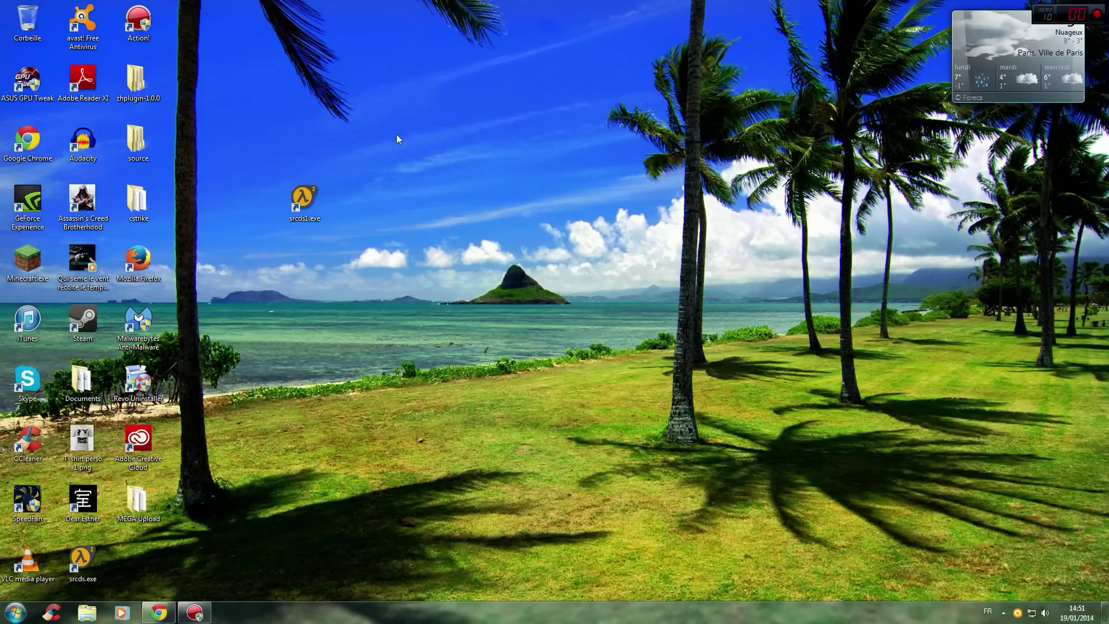
Search Google for 'ouvrir ports dartybox' and open the Craym tutorial 'Ouvrir les ports de sa Box'.
{"action": "left_click", "coordinate": [159, 613]}
{"action": "left_click", "coordinate": [570, 7]}
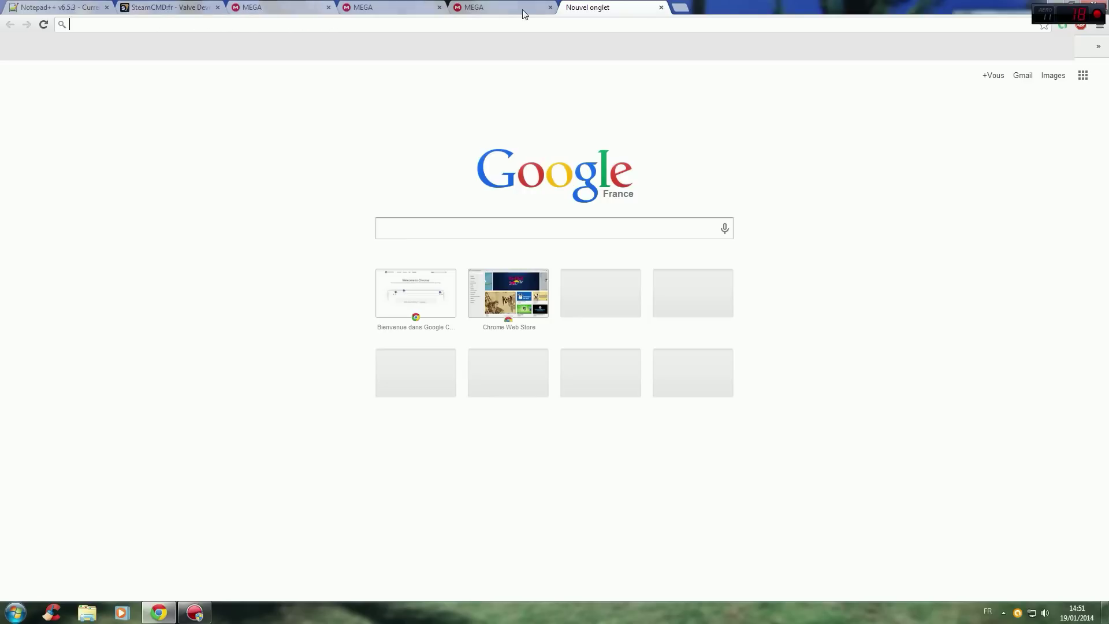
{"action": "left_click", "coordinate": [680, 8]}
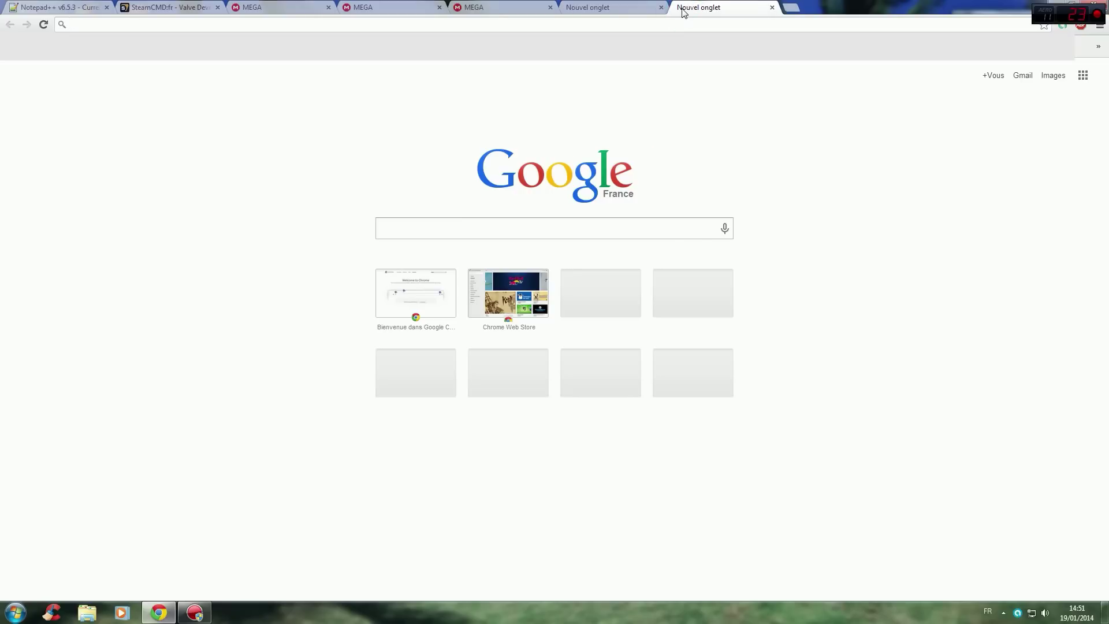
{"action": "type", "text": "ouvrir"}
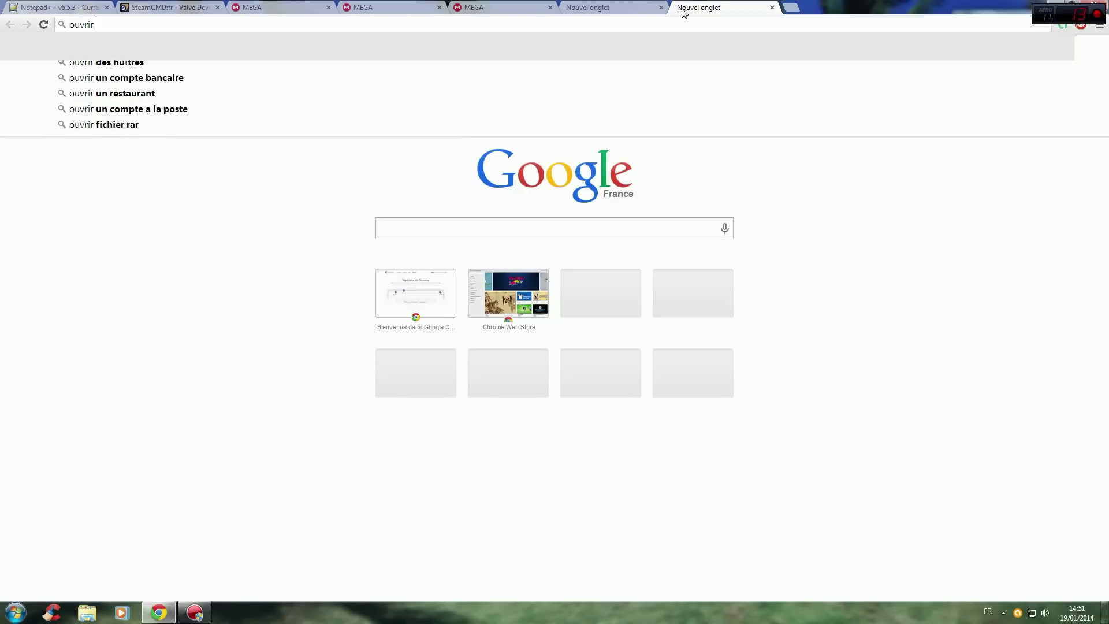
{"action": "type", "text": " ports"}
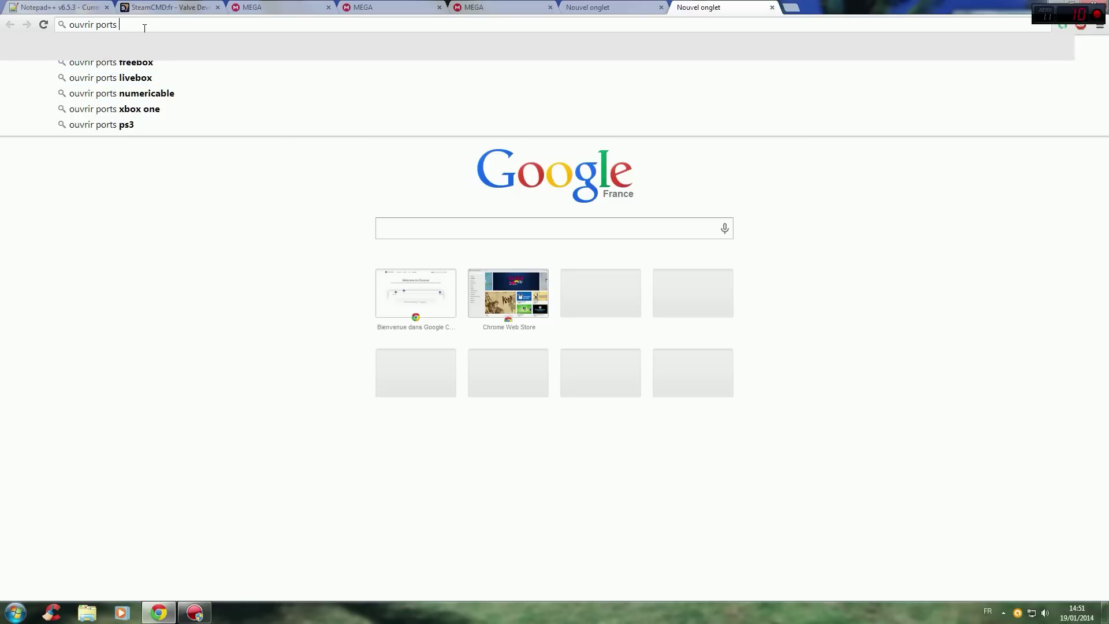
{"action": "type", "text": " dartybox"}
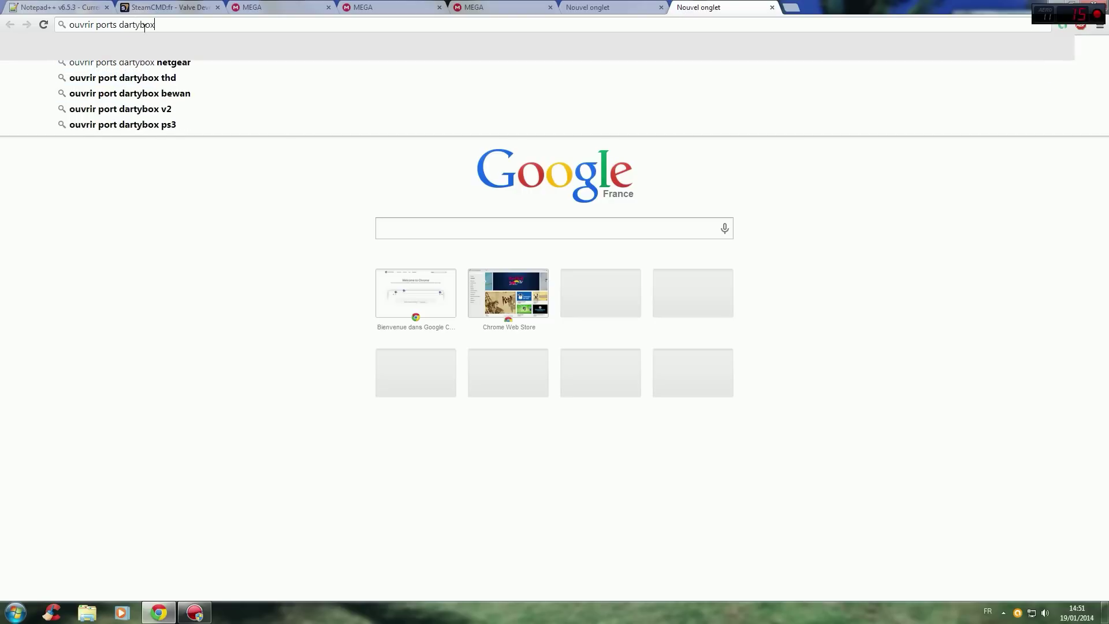
{"action": "key", "text": "Return"}
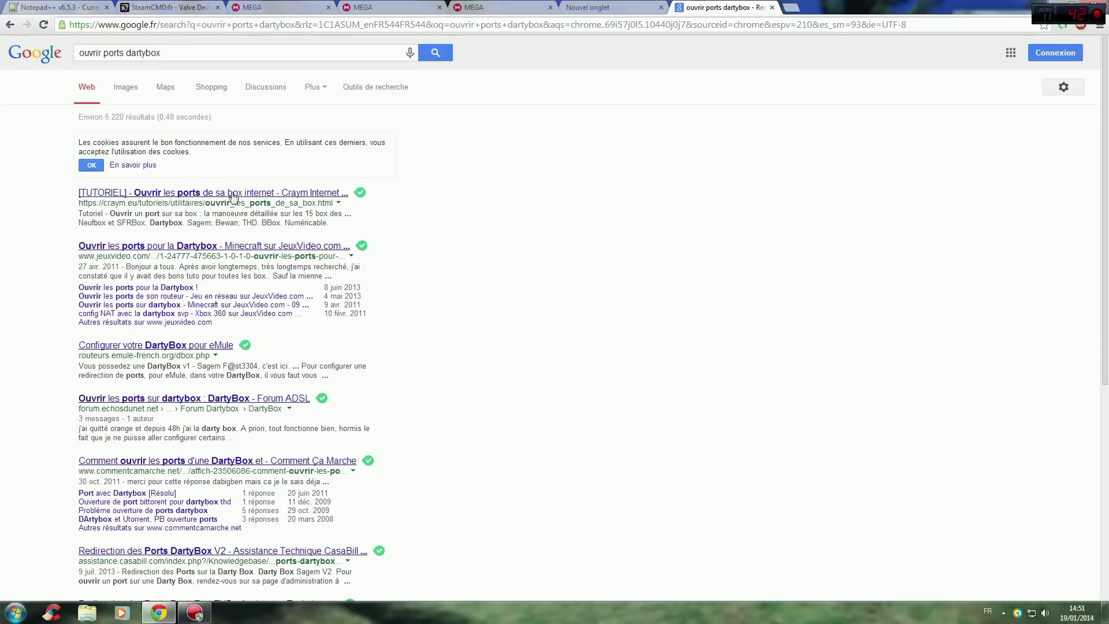
{"action": "left_click", "coordinate": [188, 197]}
{"action": "scroll", "coordinate": [162, 245], "scroll_direction": "down", "scroll_amount": 4}
{"action": "scroll", "coordinate": [162, 239], "scroll_direction": "down", "scroll_amount": 14}
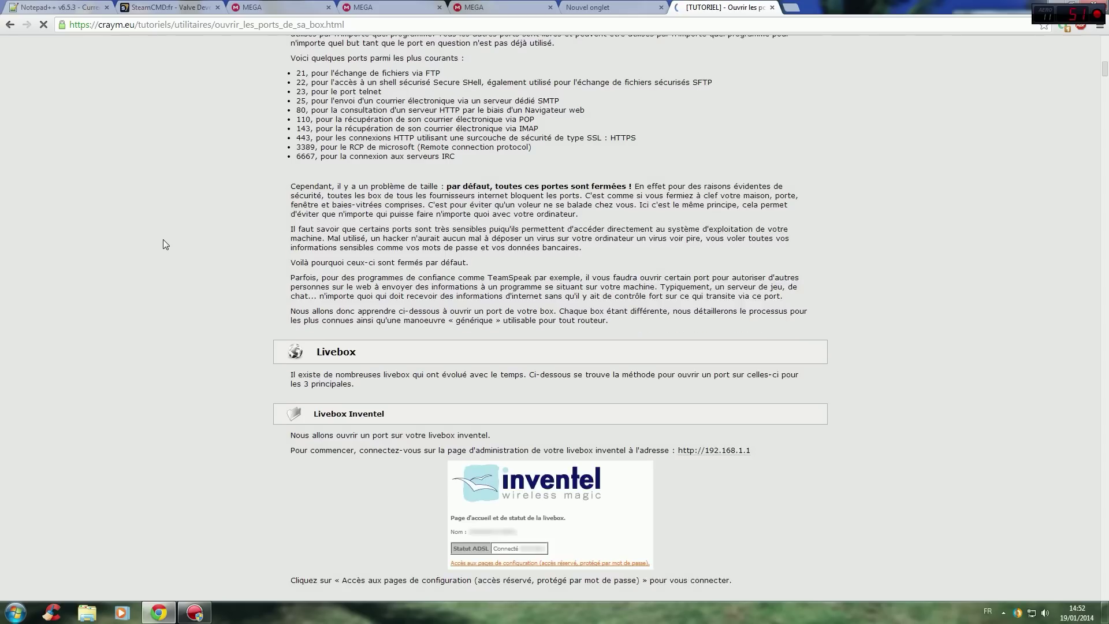
{"action": "scroll", "coordinate": [162, 234], "scroll_direction": "down", "scroll_amount": 20}
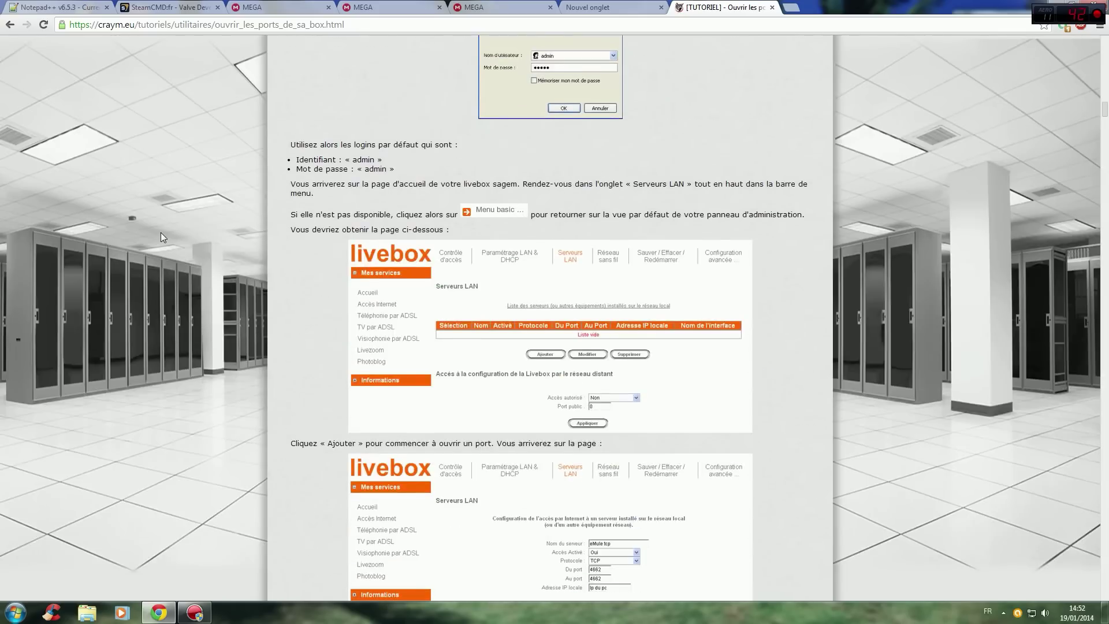
{"action": "scroll", "coordinate": [160, 231], "scroll_direction": "down", "scroll_amount": 20}
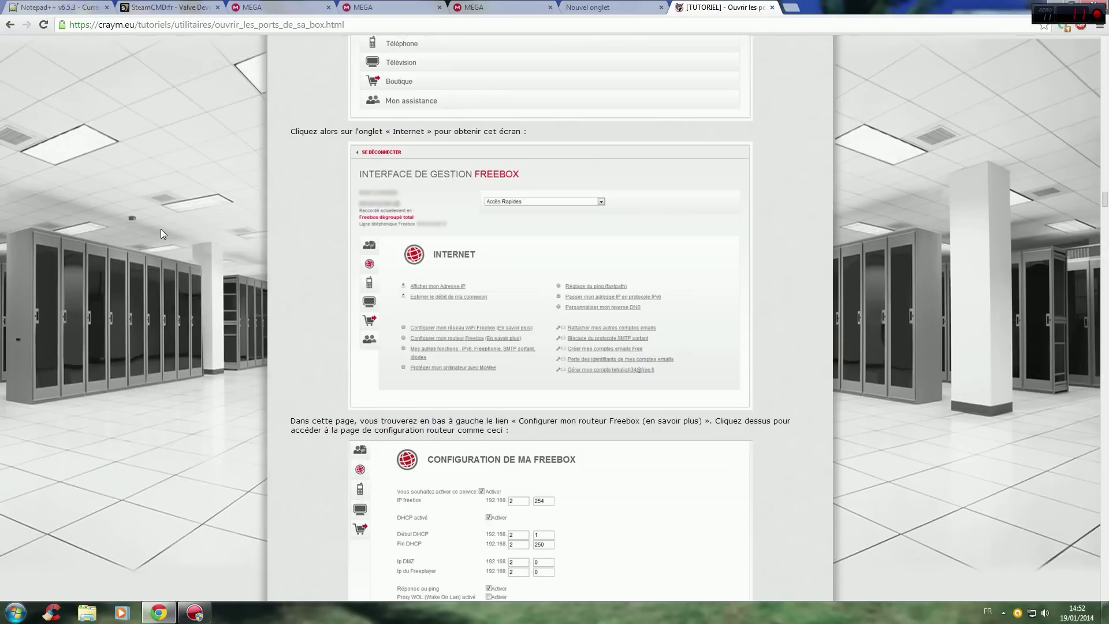
{"action": "scroll", "coordinate": [161, 228], "scroll_direction": "down", "scroll_amount": 20}
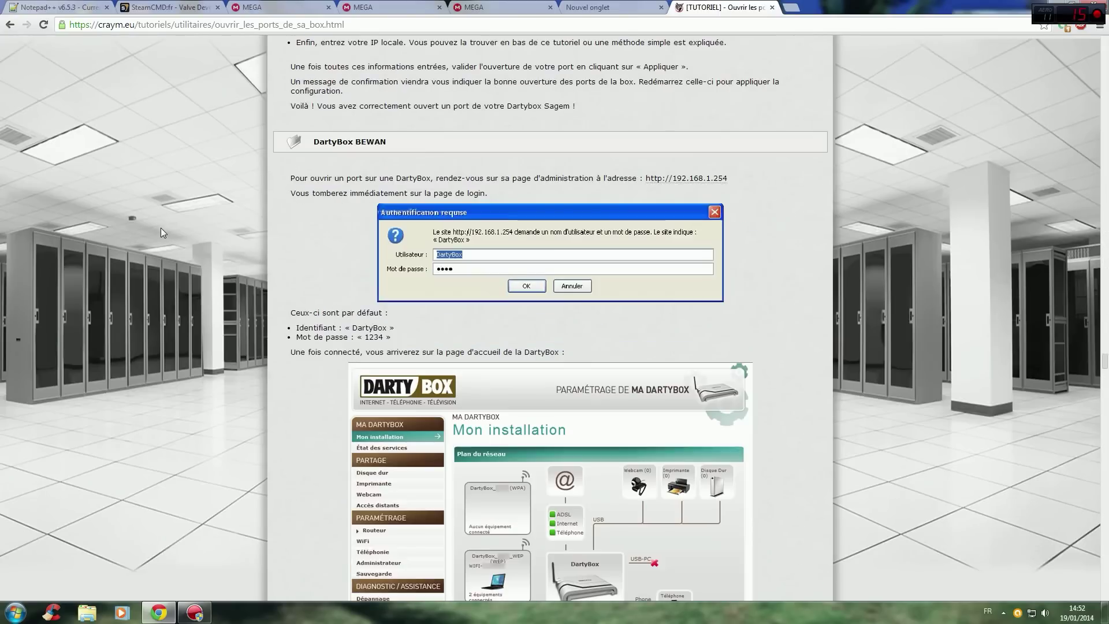
{"action": "scroll", "coordinate": [165, 232], "scroll_direction": "up", "scroll_amount": 1}
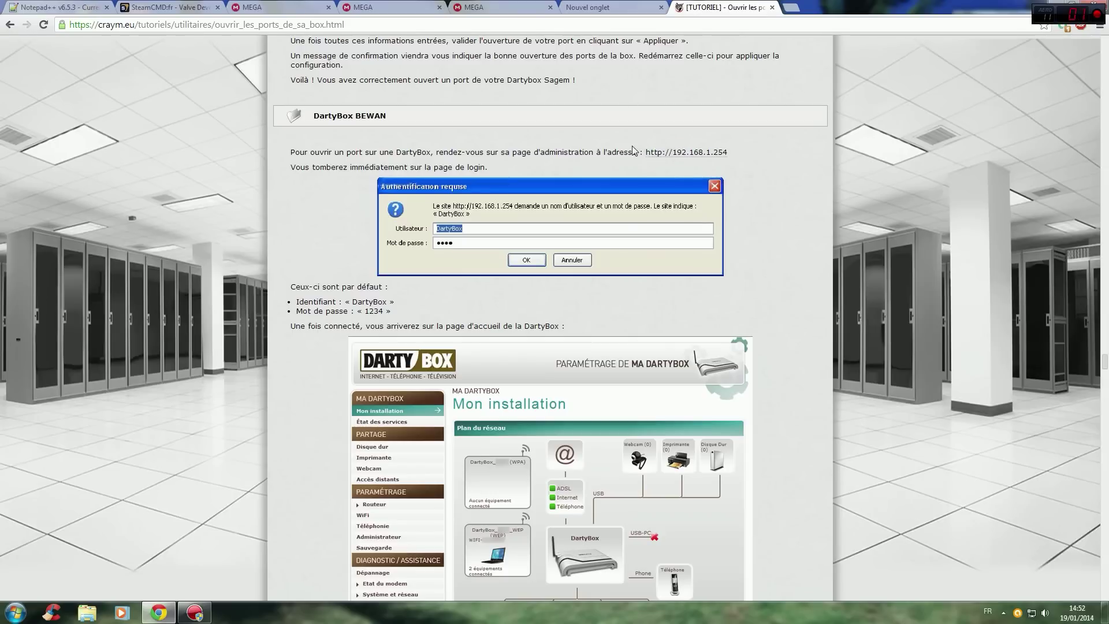
{"action": "scroll", "coordinate": [592, 173], "scroll_direction": "up", "scroll_amount": 1}
{"action": "scroll", "coordinate": [638, 235], "scroll_direction": "up", "scroll_amount": 1}
{"action": "scroll", "coordinate": [643, 249], "scroll_direction": "up", "scroll_amount": 2}
{"action": "scroll", "coordinate": [645, 253], "scroll_direction": "down", "scroll_amount": 2}
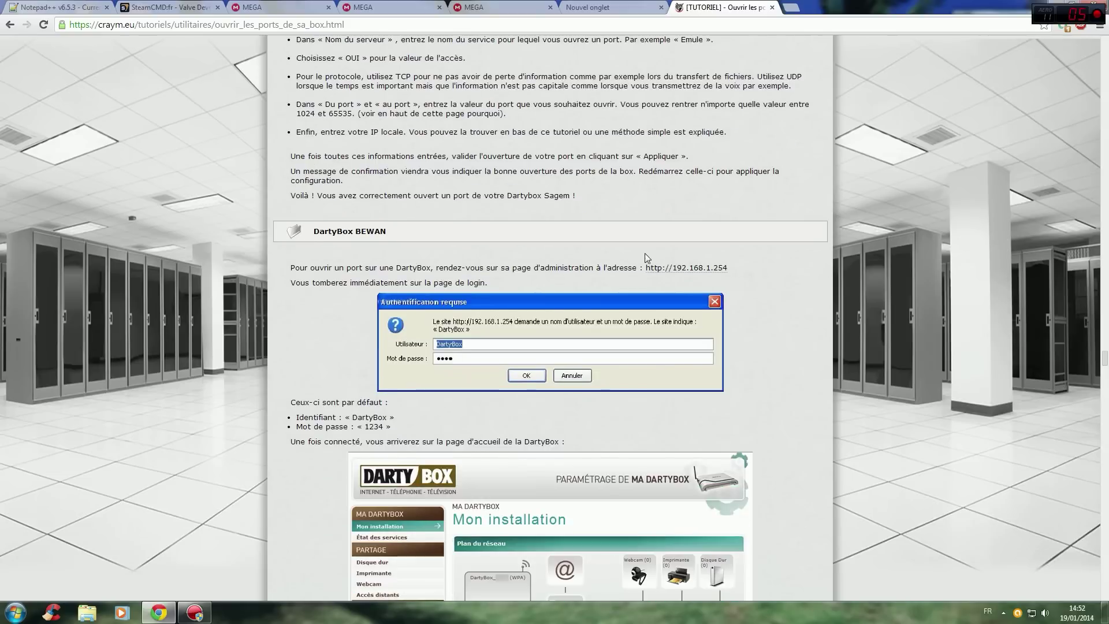
{"action": "middle_click", "coordinate": [690, 269]}
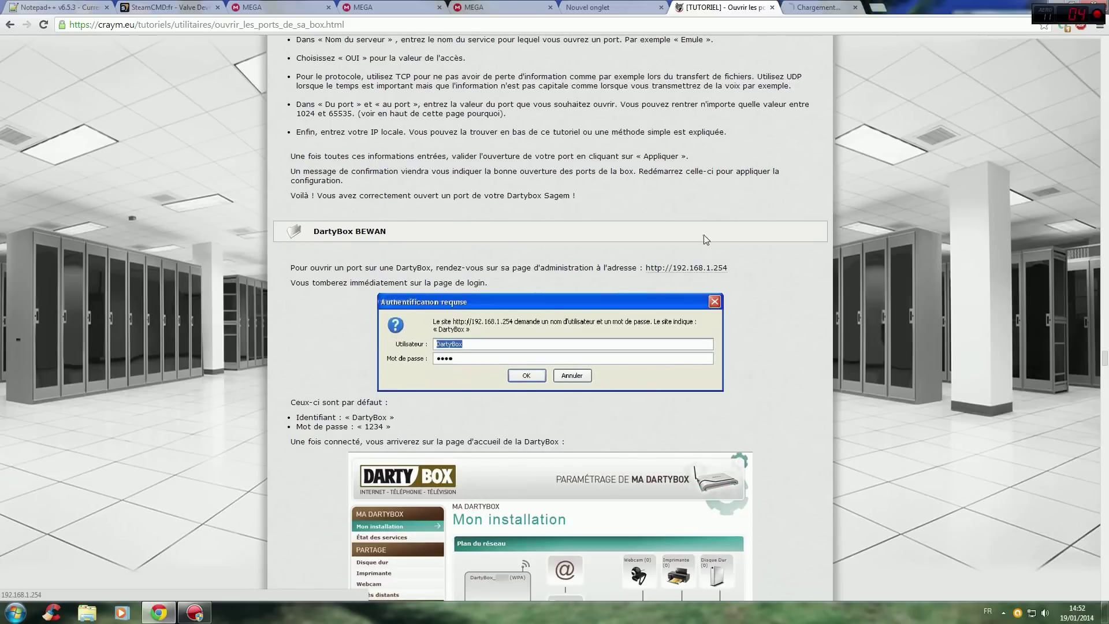
Open the DartyBox 'Redirection de port & DMZ' page, signing in with the admin username and password.
{"action": "left_click", "coordinate": [809, 7]}
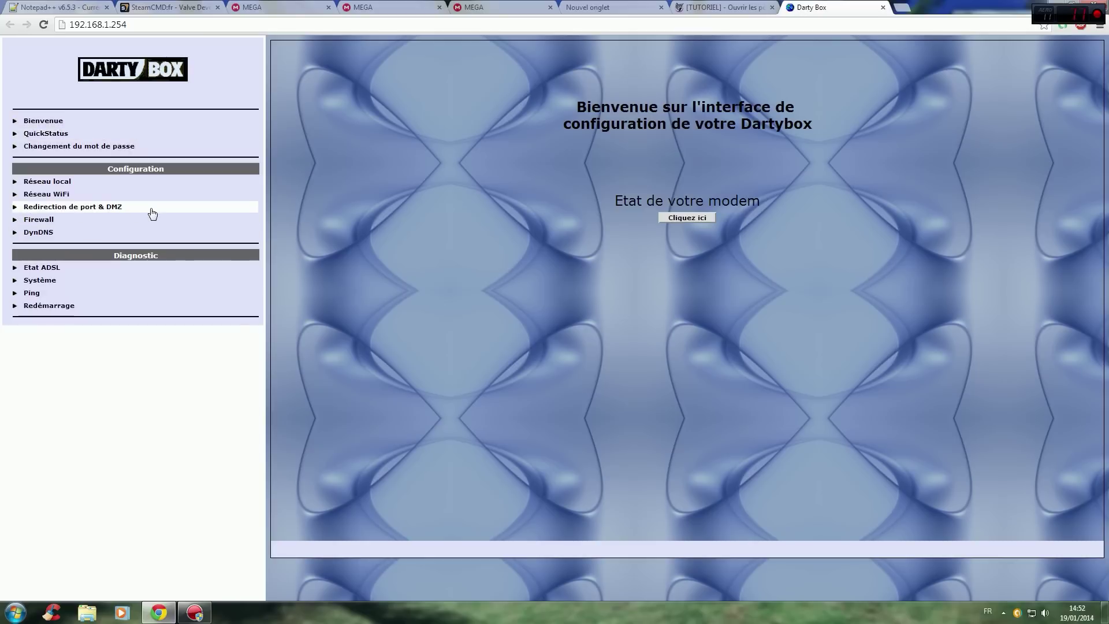
{"action": "left_click", "coordinate": [118, 207]}
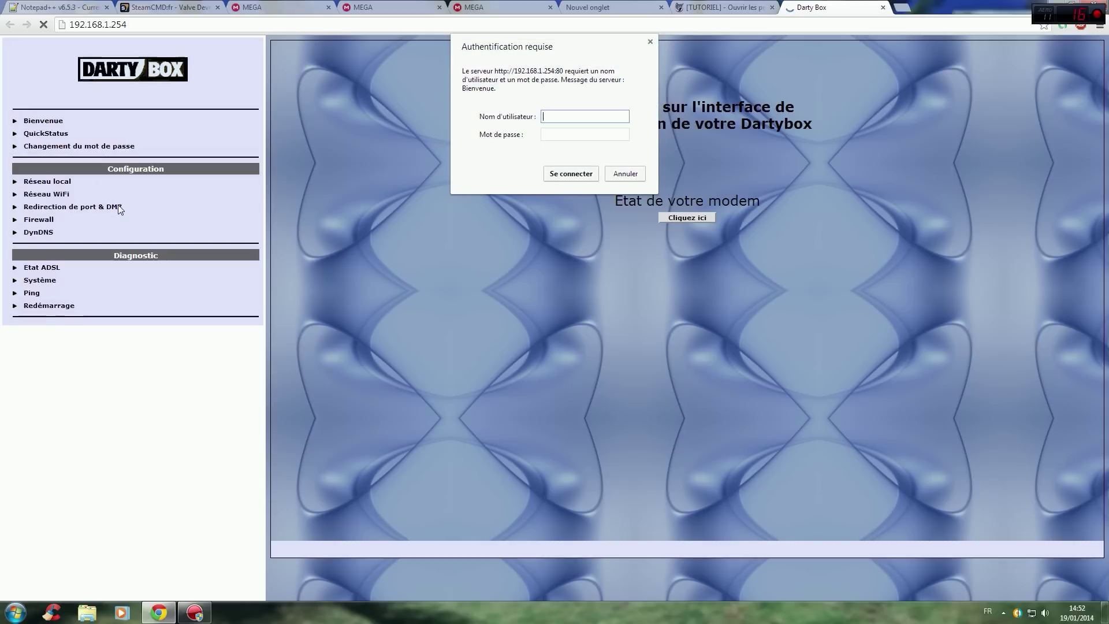
{"action": "type", "text": "DBAdmin"}
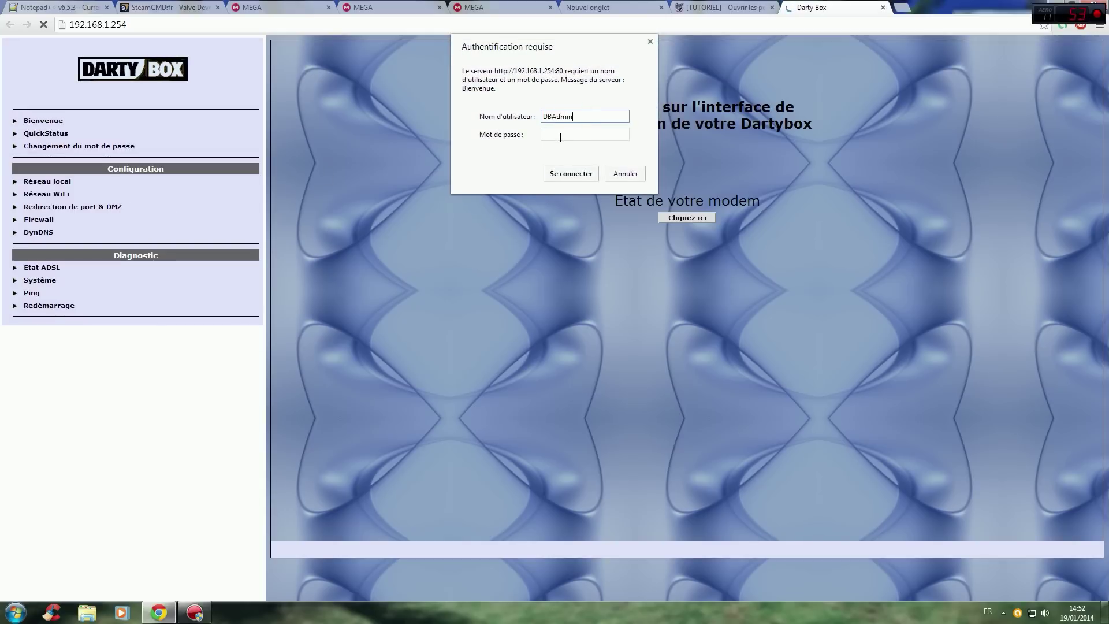
{"action": "left_click", "coordinate": [560, 137]}
{"action": "type", "text": "**"}
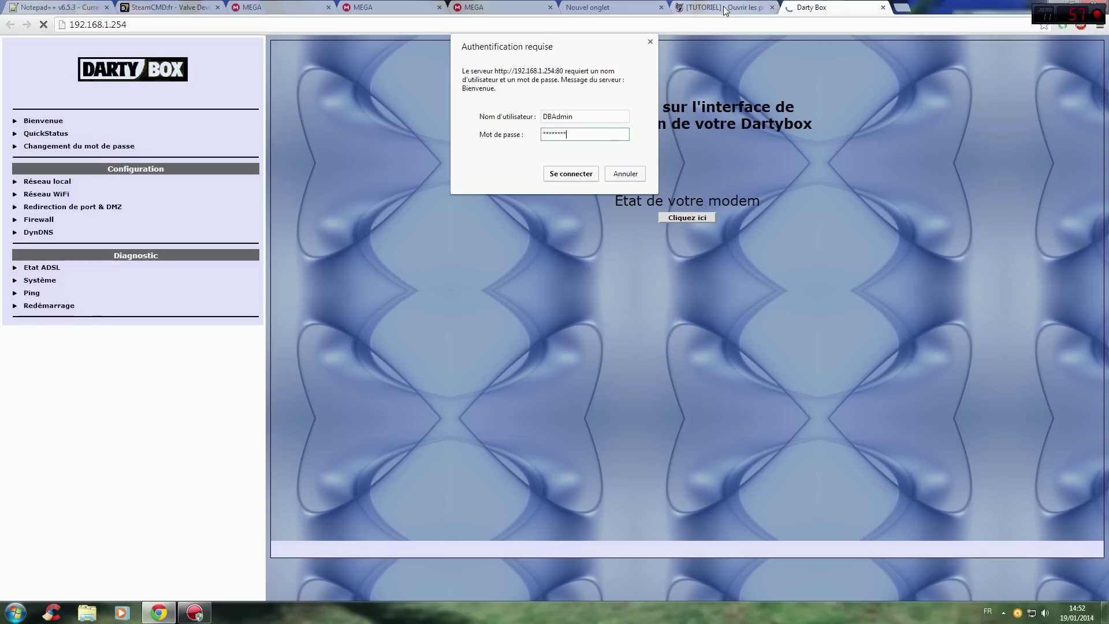
{"action": "left_click", "coordinate": [574, 172]}
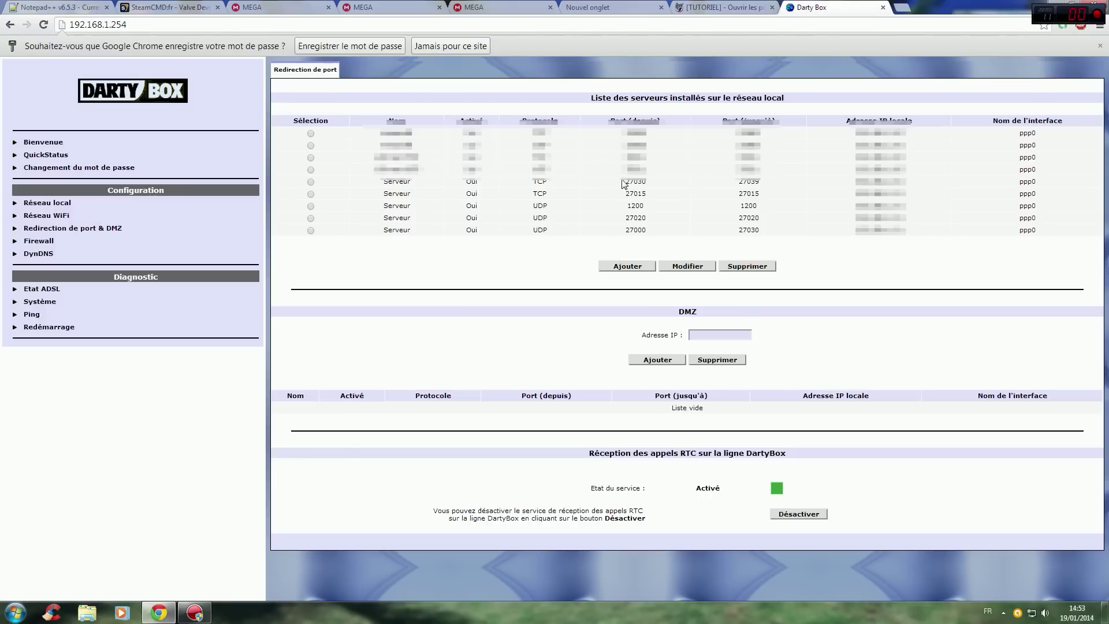
Review the existing rules' port ranges: 27015, 1200, 27020 and 27000–27030.
{"action": "left_click_drag", "start_coordinate": [621, 180], "coordinate": [776, 185]}
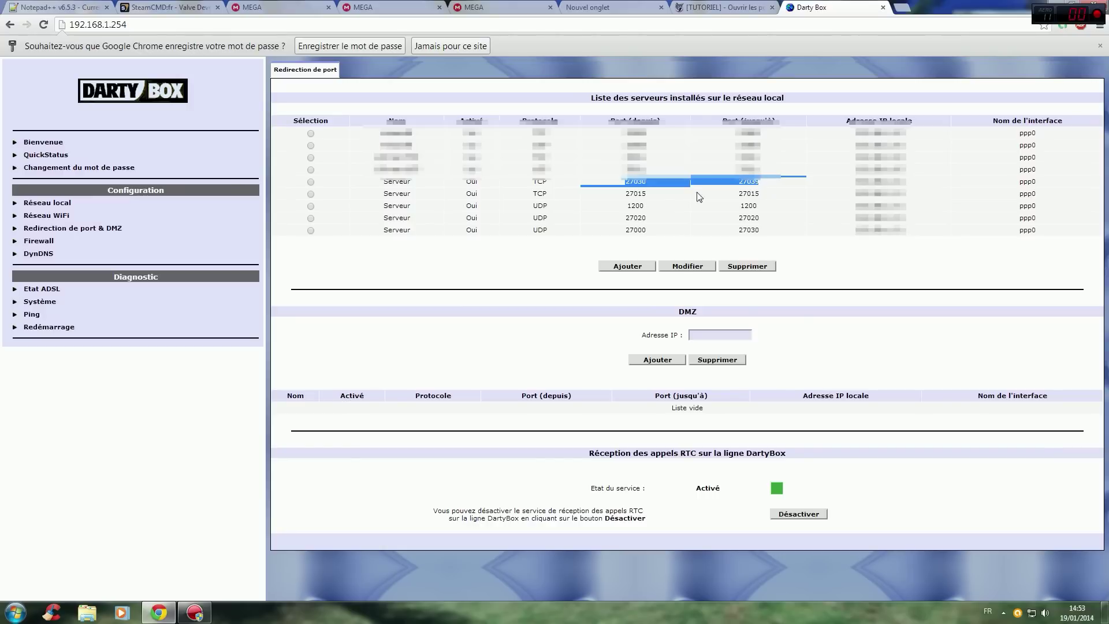
{"action": "left_click_drag", "start_coordinate": [624, 194], "coordinate": [776, 194]}
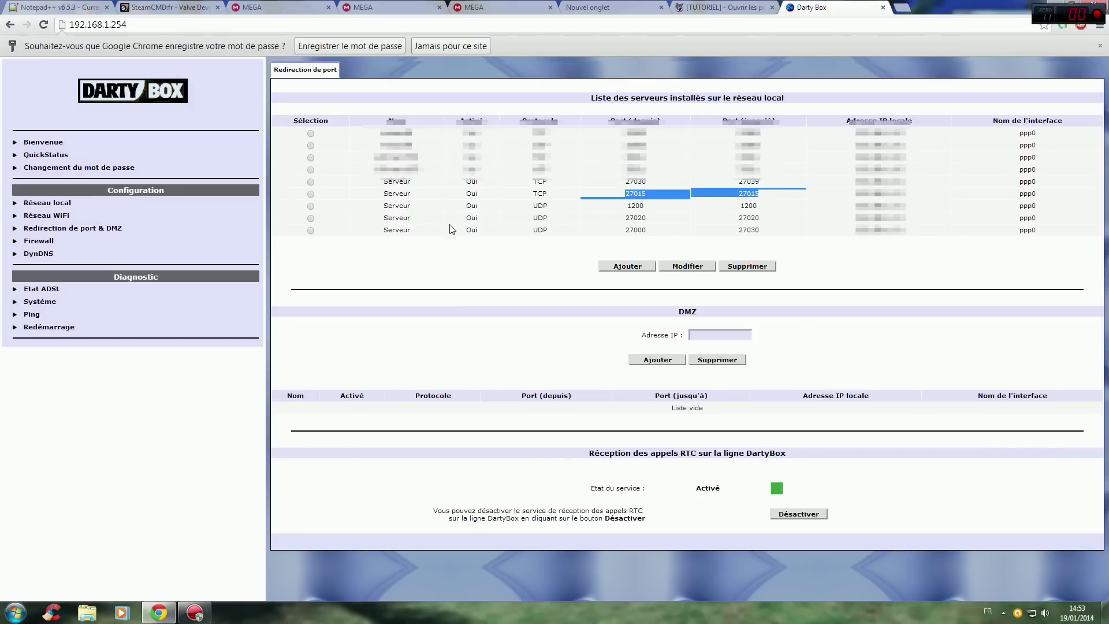
{"action": "left_click_drag", "start_coordinate": [614, 202], "coordinate": [774, 207]}
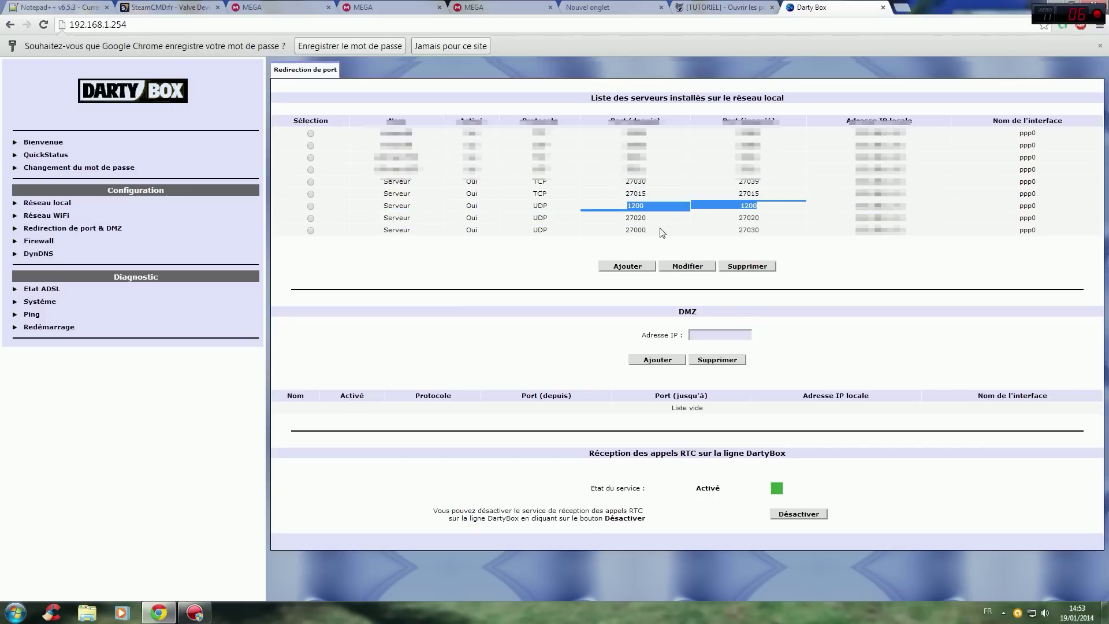
{"action": "left_click_drag", "start_coordinate": [625, 219], "coordinate": [767, 218]}
{"action": "left_click_drag", "start_coordinate": [622, 232], "coordinate": [767, 230]}
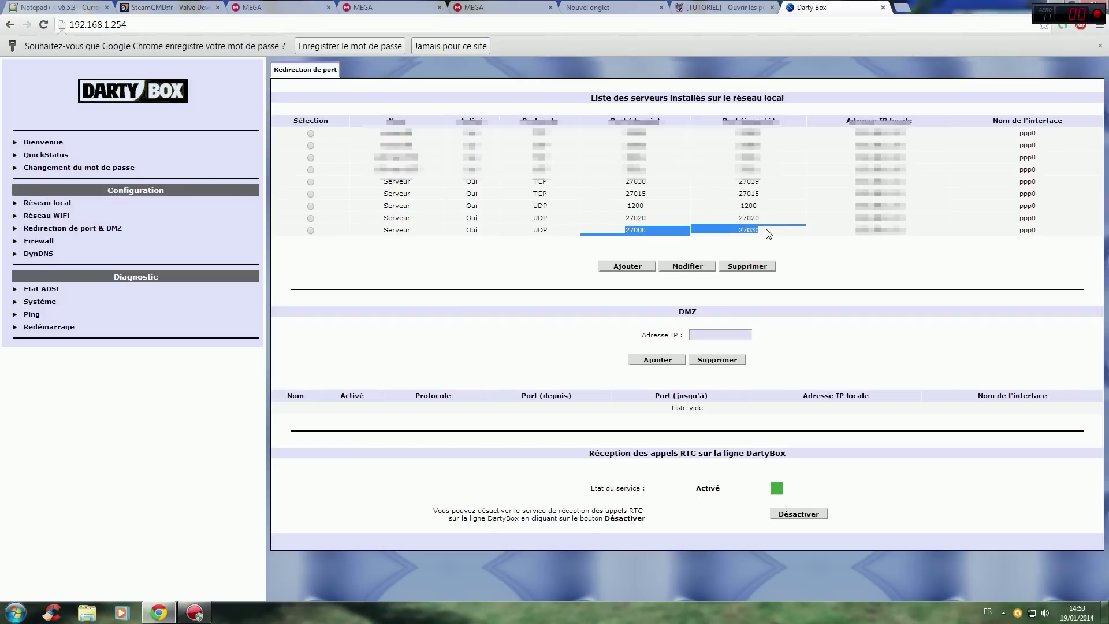
{"action": "left_click", "coordinate": [769, 233]}
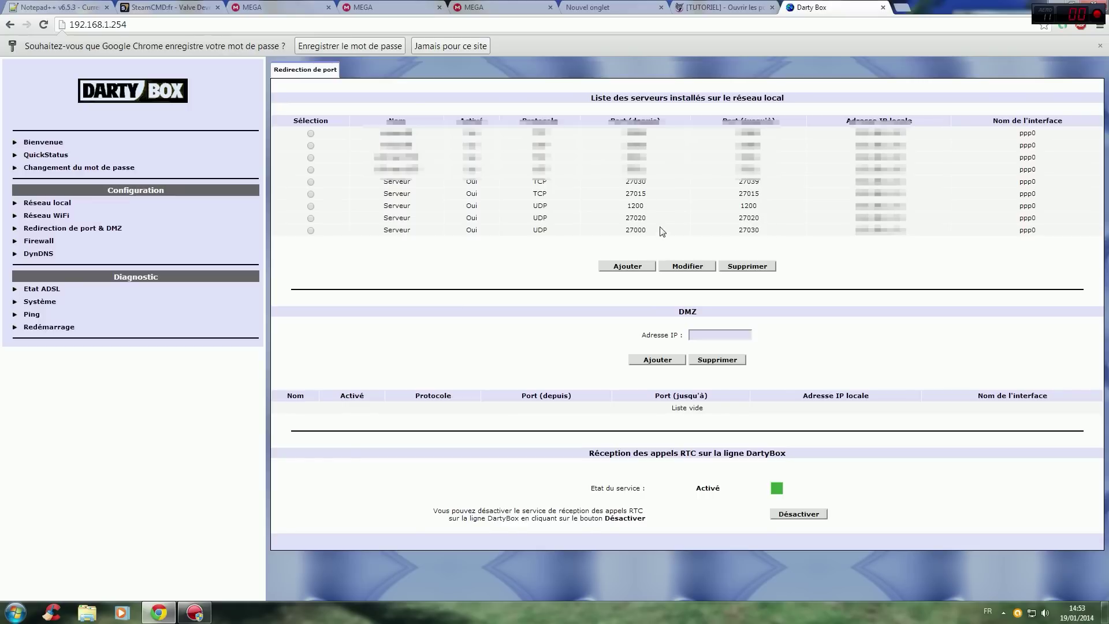
Delete the UDP 1200 rule, save the configuration to flash, and start a new server rule.
{"action": "left_click", "coordinate": [310, 206]}
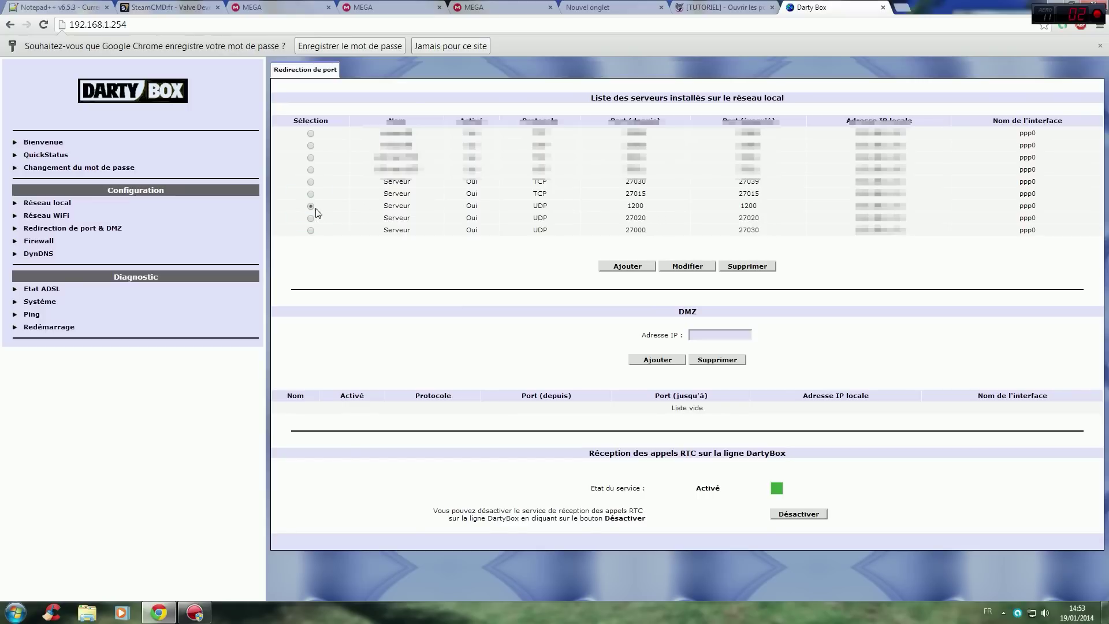
{"action": "left_click", "coordinate": [748, 267]}
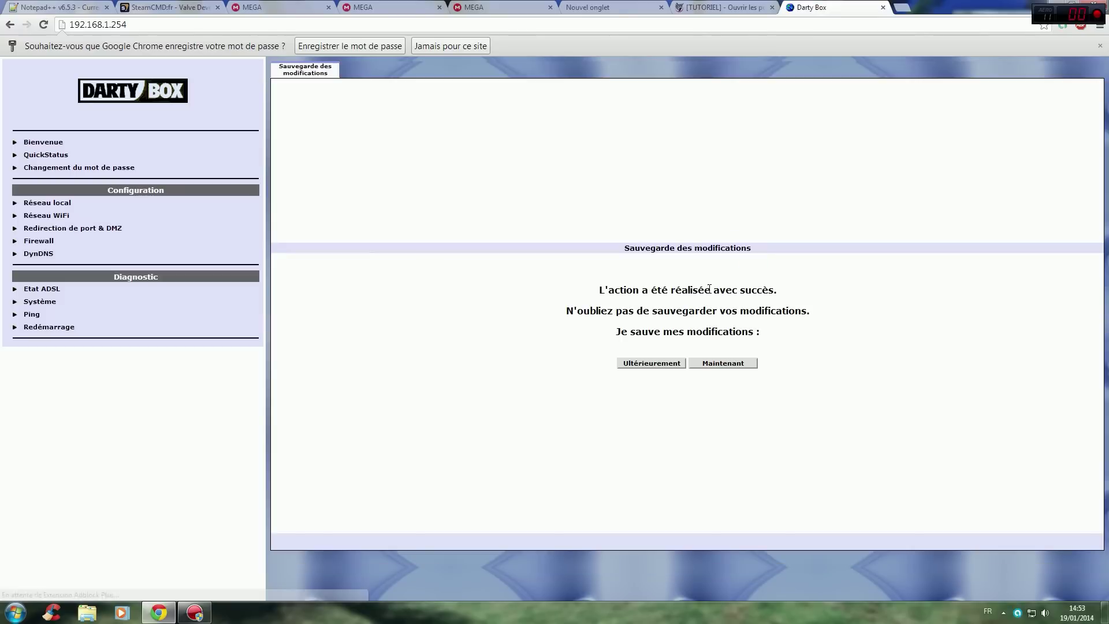
{"action": "left_click", "coordinate": [707, 365]}
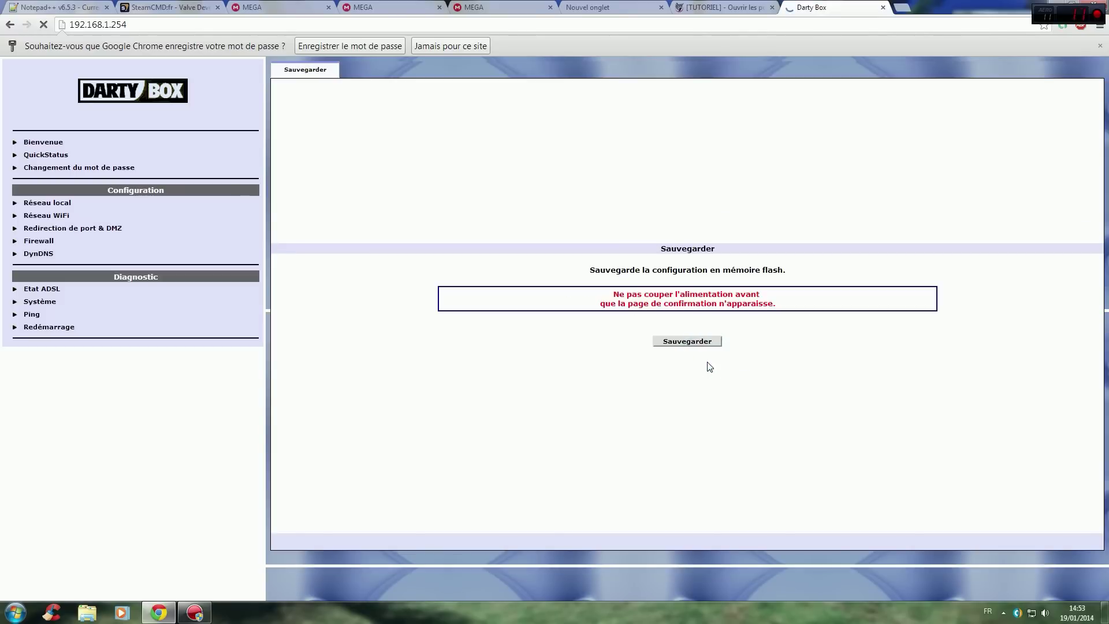
{"action": "left_click", "coordinate": [693, 342]}
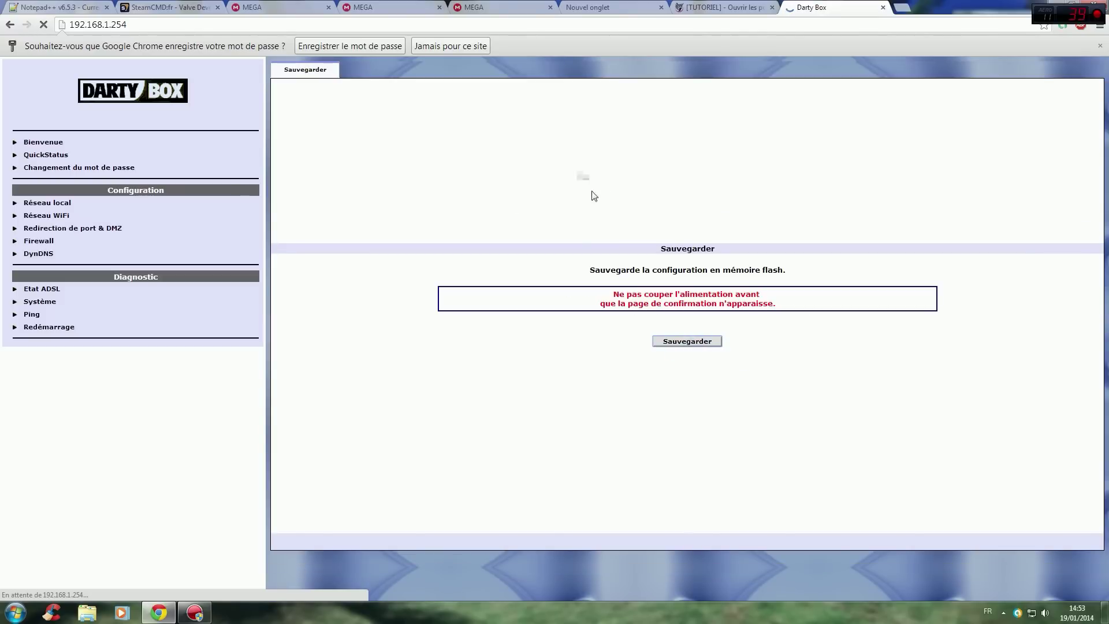
{"action": "left_click", "coordinate": [105, 230]}
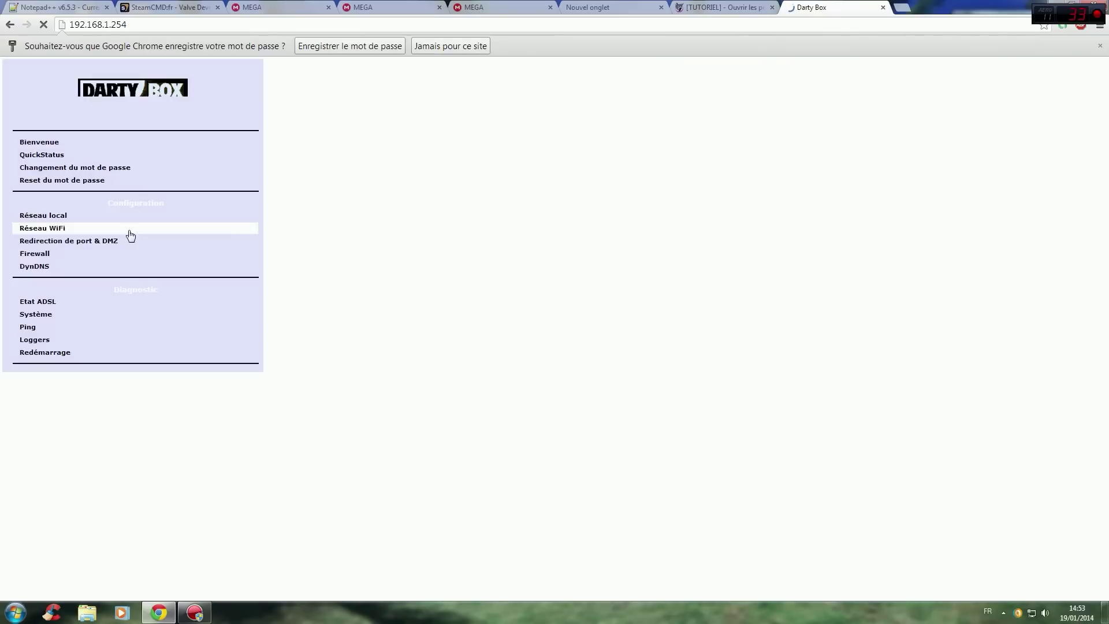
{"action": "left_click", "coordinate": [621, 263]}
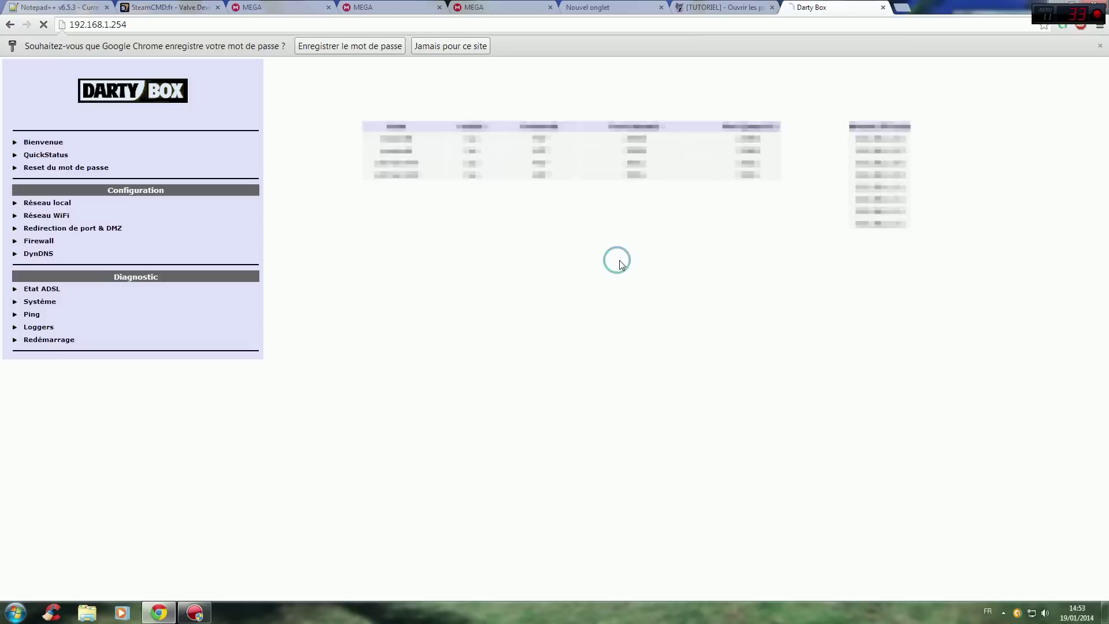
Name the new server rule 'Serveur' and set Accès activé to Oui.
{"action": "left_click", "coordinate": [609, 270]}
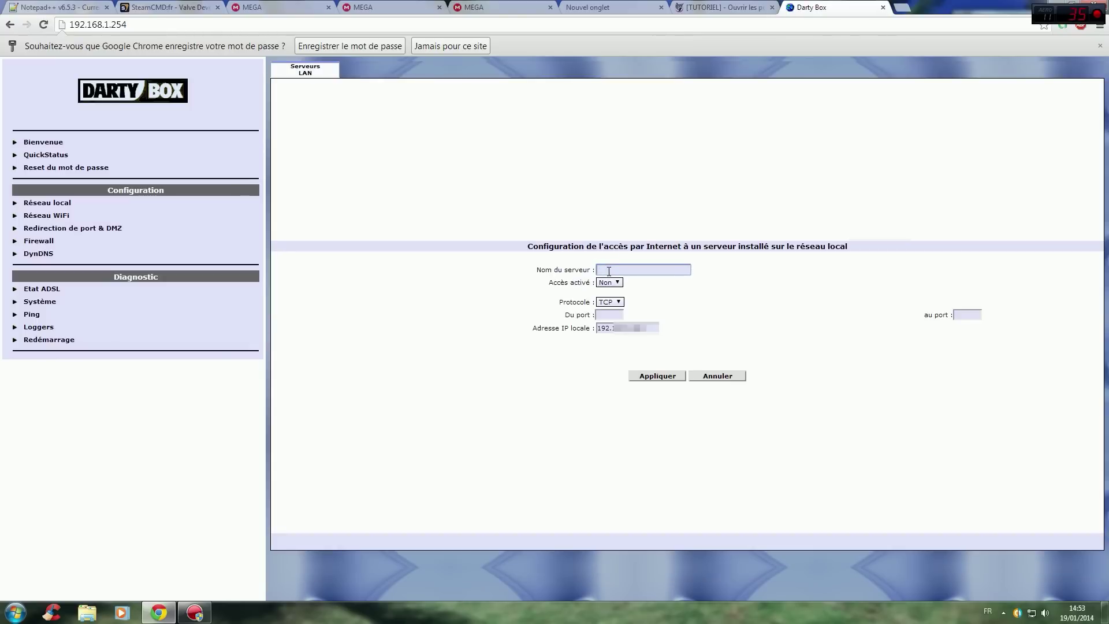
{"action": "type", "text": "Serveur"}
{"action": "left_click", "coordinate": [618, 279]}
{"action": "left_click", "coordinate": [616, 285]}
{"action": "left_click", "coordinate": [618, 299]}
Set the new rule's protocol to UDP after glancing at the finished downloads.
{"action": "left_click", "coordinate": [614, 302]}
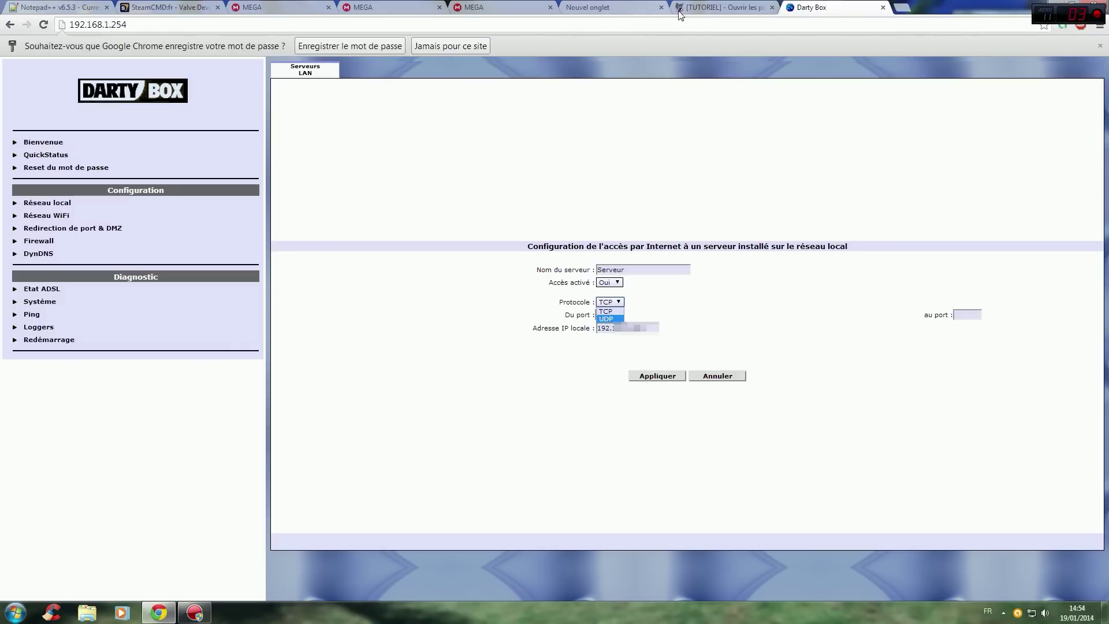
{"action": "left_click", "coordinate": [485, 6]}
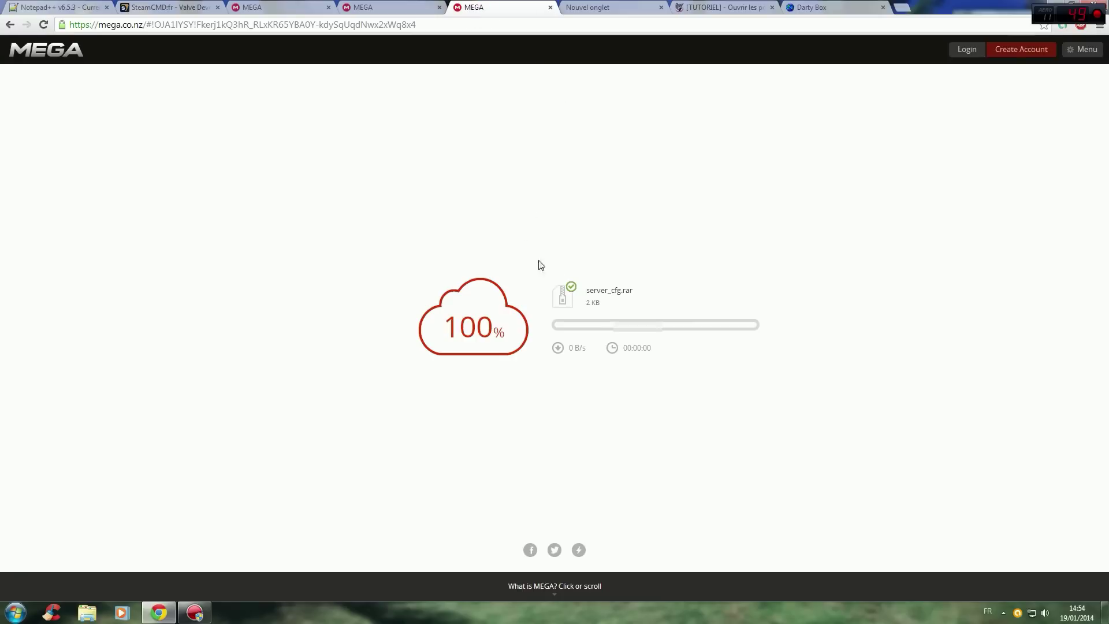
{"action": "left_click", "coordinate": [408, 6]}
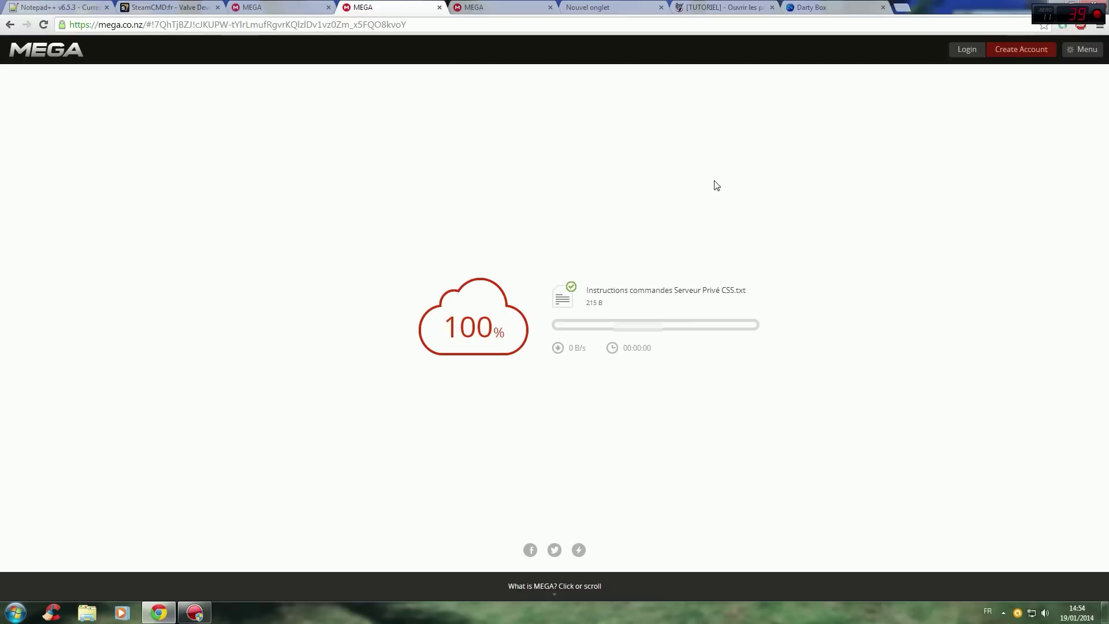
{"action": "left_click", "coordinate": [839, 7]}
{"action": "left_click", "coordinate": [610, 302]}
{"action": "left_click", "coordinate": [608, 319]}
{"action": "left_click", "coordinate": [610, 314]}
Fill the rule's starting port, first with 1200 and then with 27030.
{"action": "type", "text": "1"}
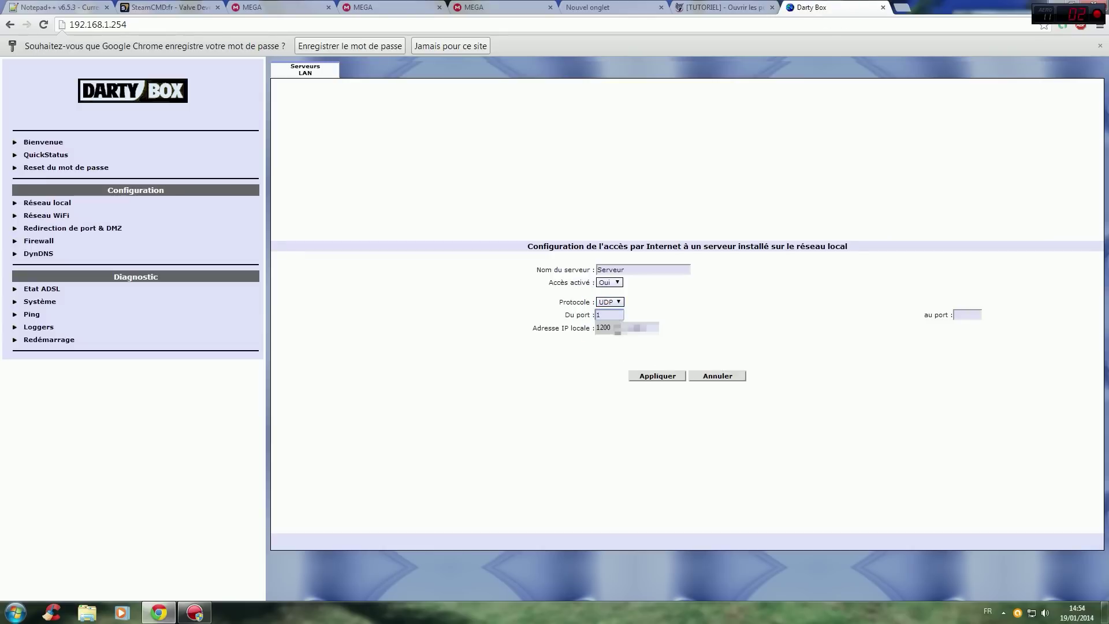
{"action": "type", "text": "200"}
{"action": "left_click", "coordinate": [762, 314]}
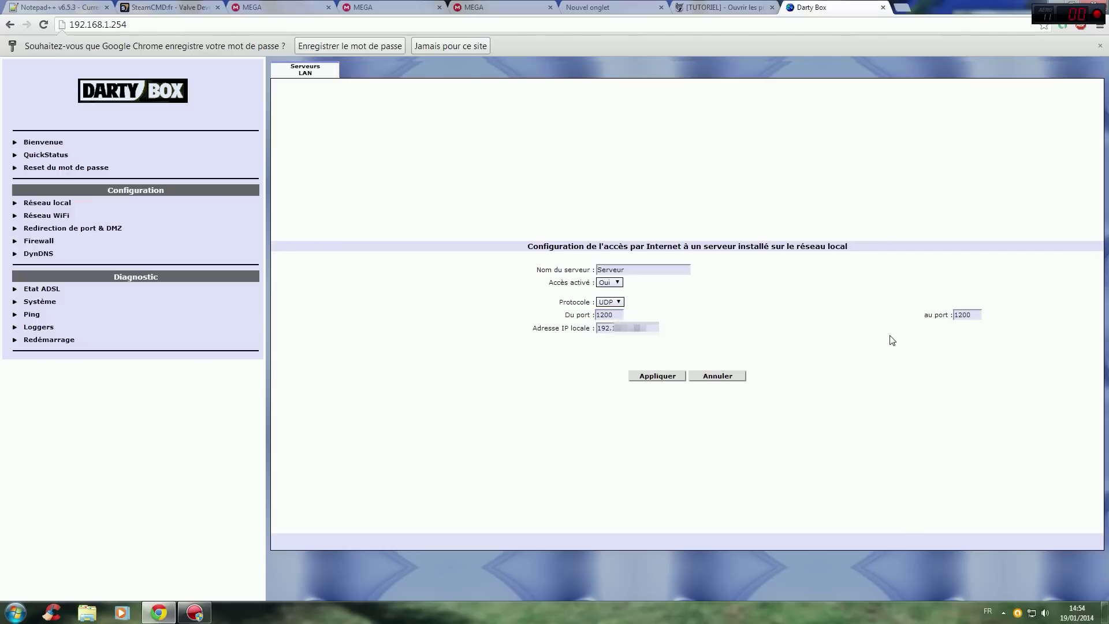
{"action": "double_click", "coordinate": [618, 315]}
{"action": "type", "text": "27030"}
{"action": "left_click", "coordinate": [699, 289]}
Set both the end and start ports to 1200, correcting the autofilled values.
{"action": "left_click", "coordinate": [976, 316]}
{"action": "key", "text": "BackSpace"}
{"action": "type", "text": "9"}
{"action": "key", "text": "ctrl+a"}
{"action": "type", "text": "1200"}
{"action": "key", "text": "shift+Tab"}
{"action": "type", "text": "1200"}
{"action": "left_click", "coordinate": [745, 309]}
{"action": "left_click_drag", "start_coordinate": [599, 327], "coordinate": [650, 328]}
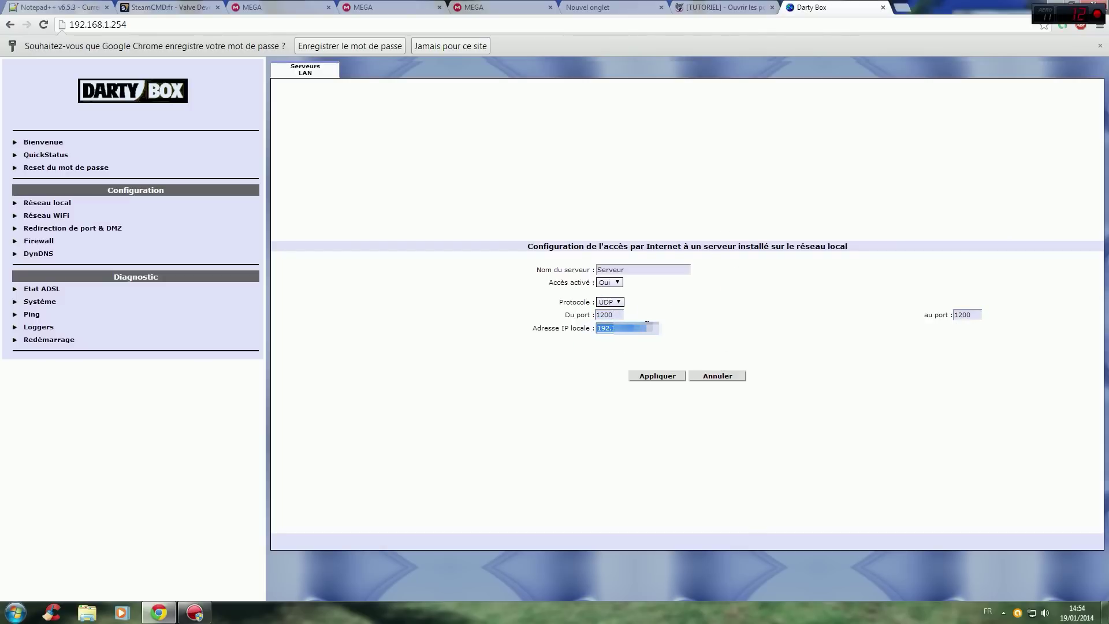
{"action": "left_click", "coordinate": [714, 329]}
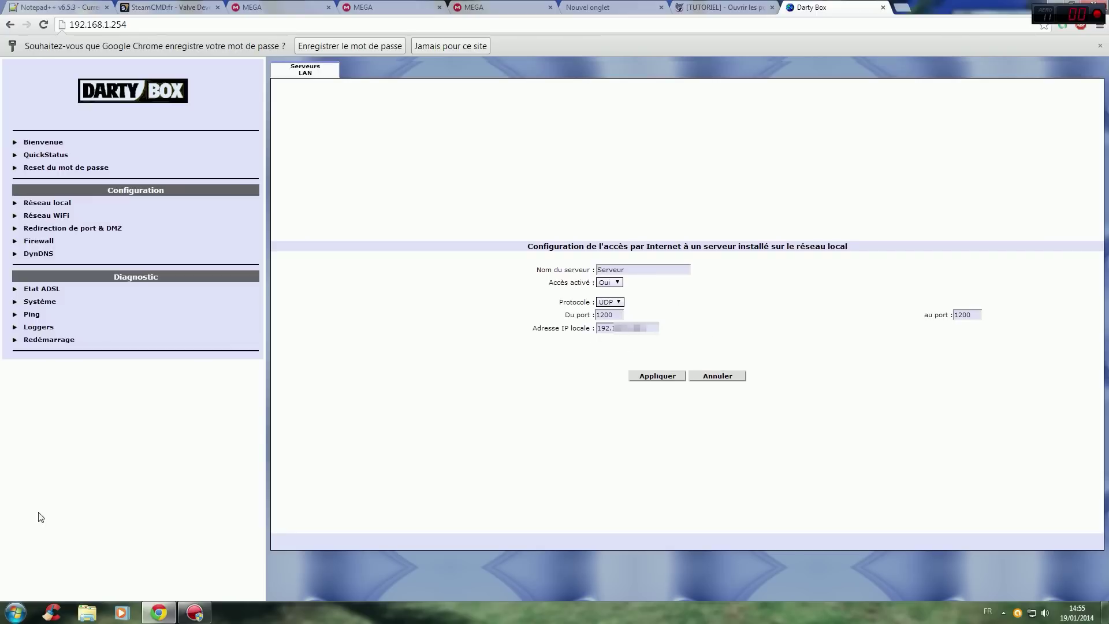
Run ipconfig in cmd.exe to check the PC's IPv4 address, then close the console.
{"action": "left_click", "coordinate": [23, 615]}
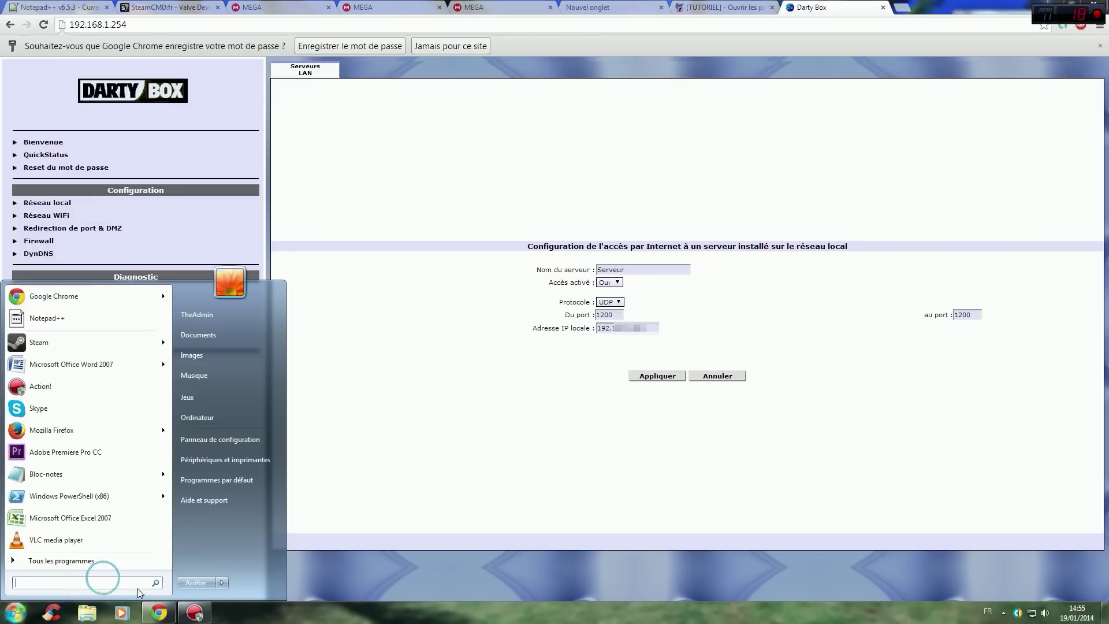
{"action": "type", "text": "cmd"}
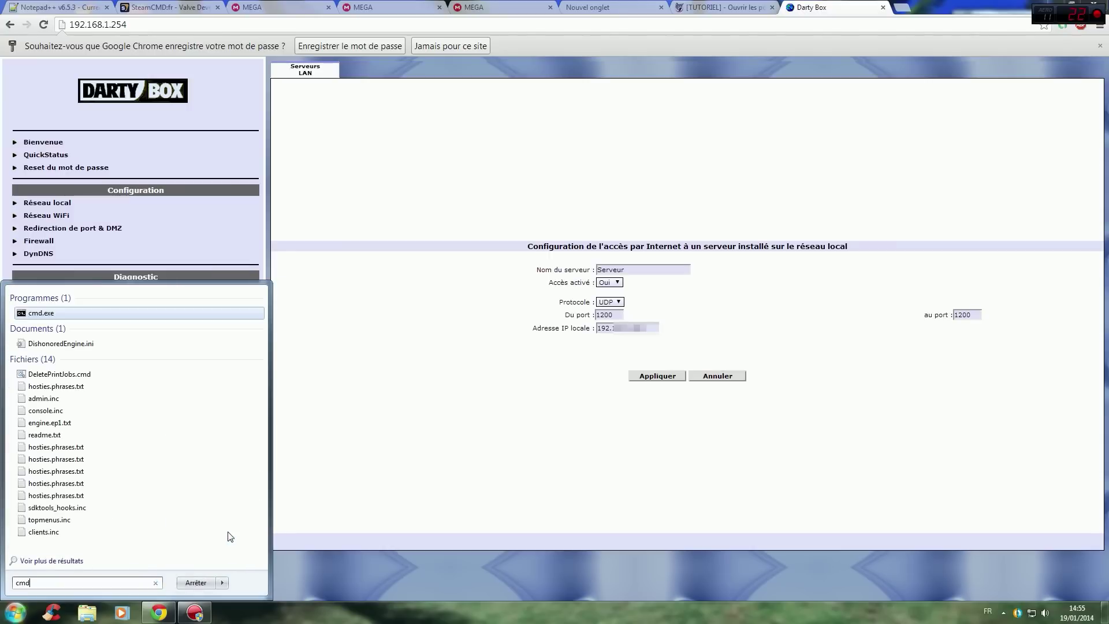
{"action": "left_click", "coordinate": [40, 314]}
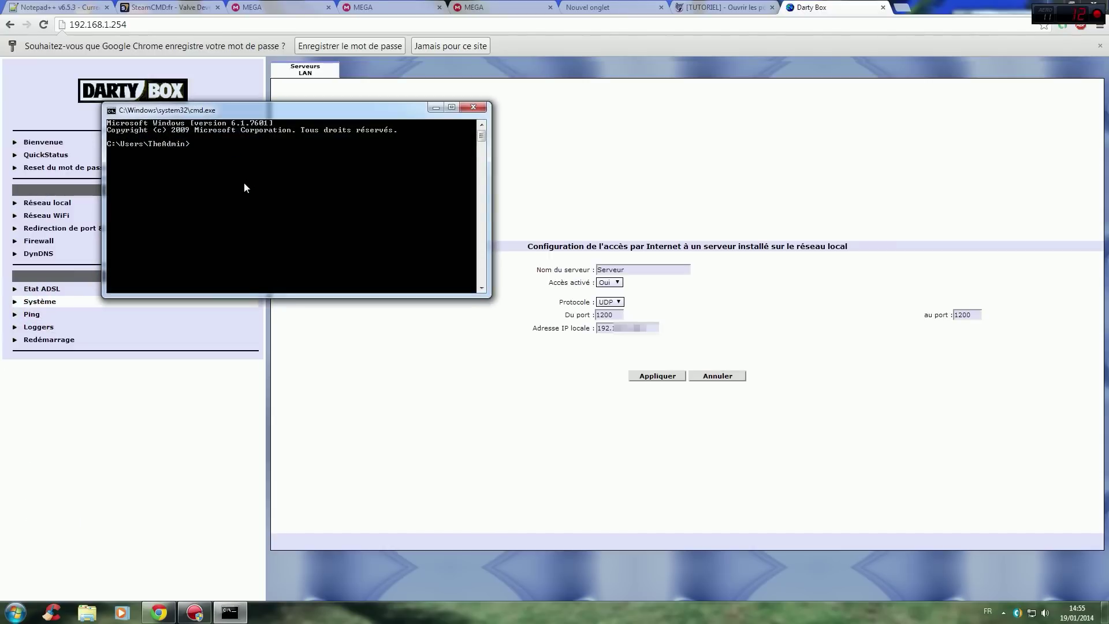
{"action": "type", "text": "ipconfig"}
{"action": "key", "text": "Return"}
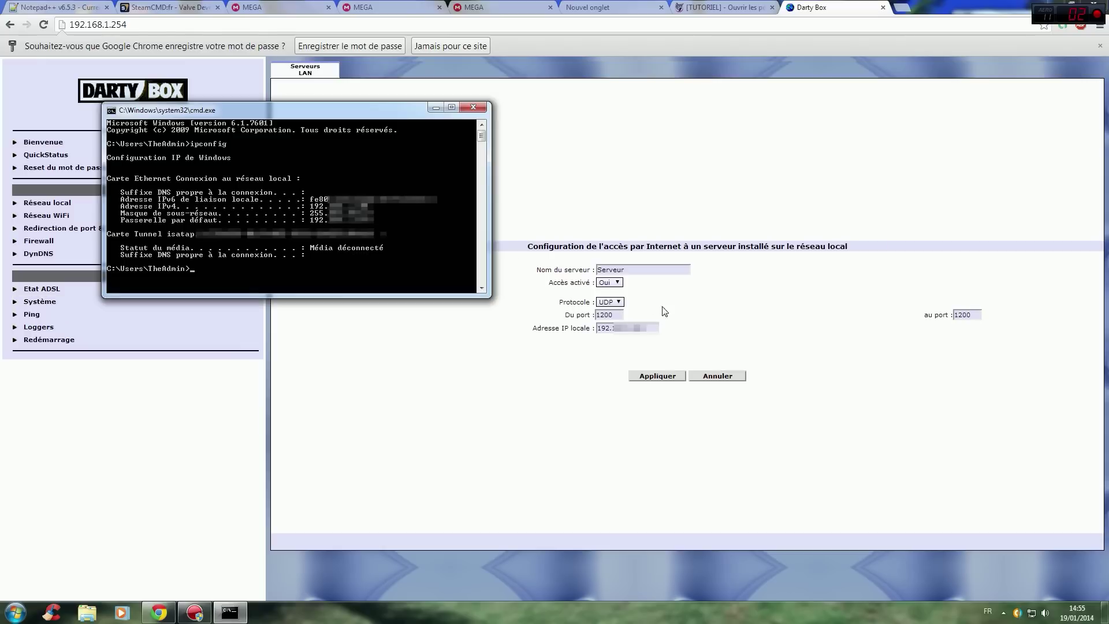
{"action": "left_click", "coordinate": [473, 107]}
Apply the UDP 1200 rule, save it to flash, and view the forwarding list.
{"action": "left_click", "coordinate": [655, 378]}
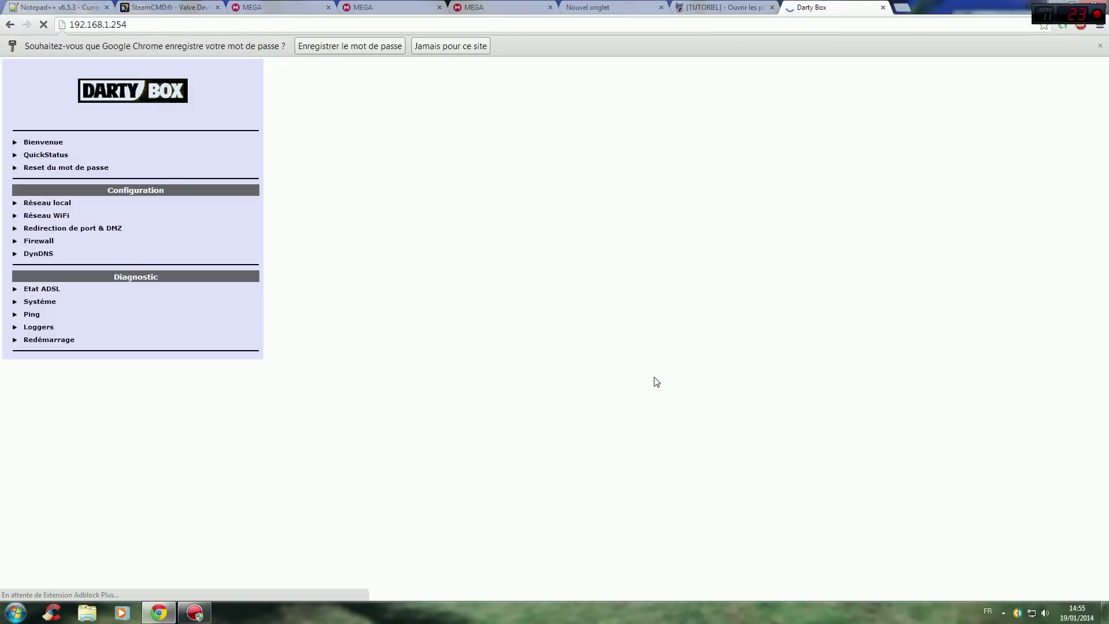
{"action": "left_click", "coordinate": [715, 364]}
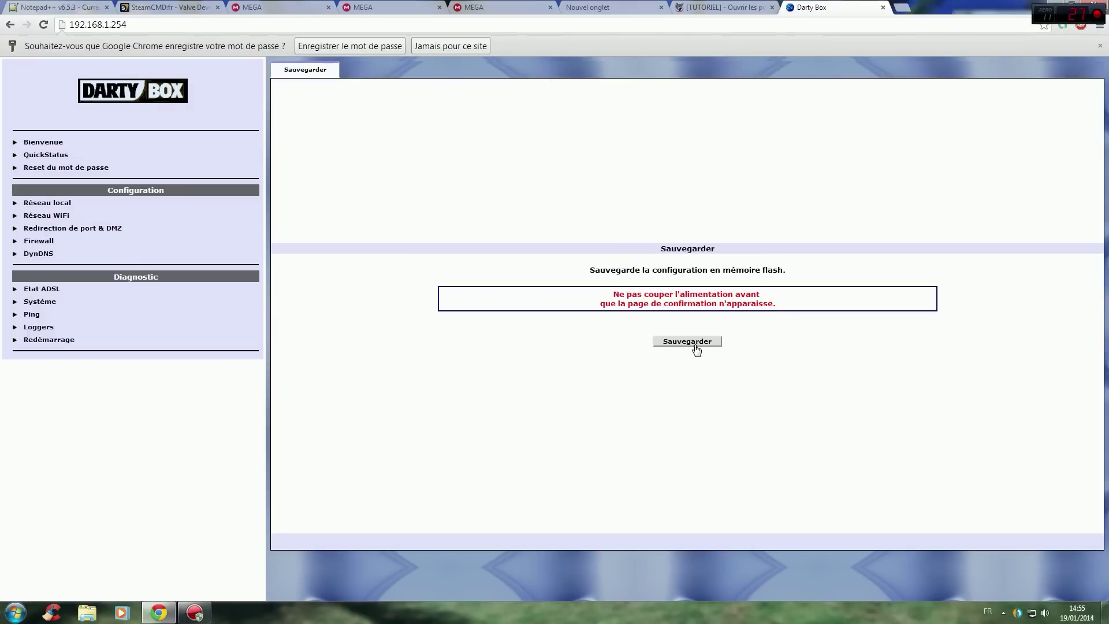
{"action": "left_click", "coordinate": [696, 345]}
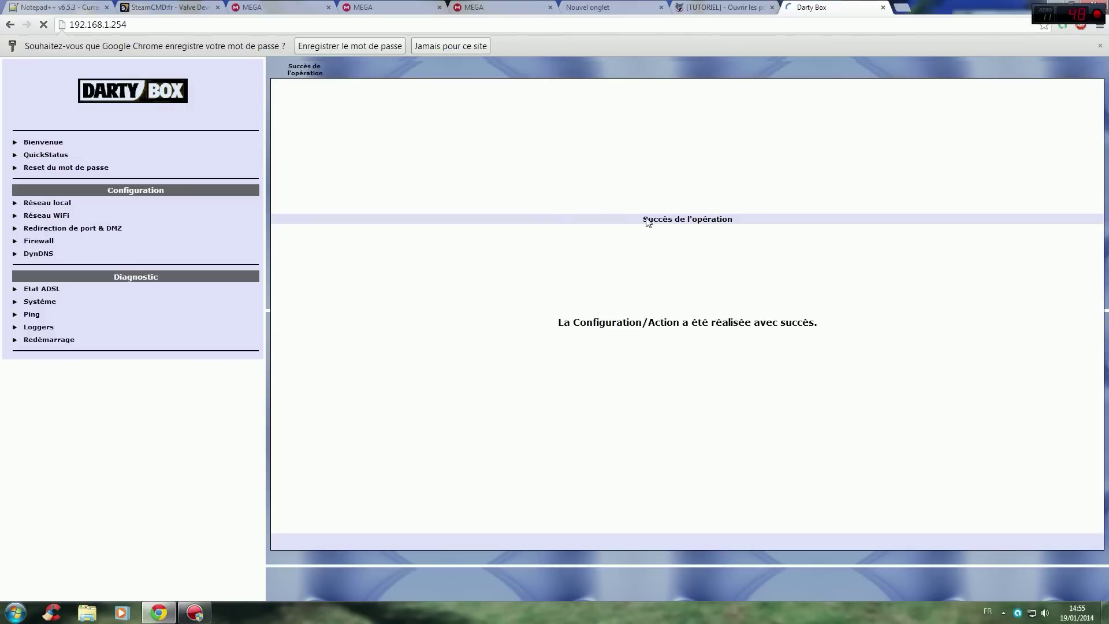
{"action": "left_click", "coordinate": [160, 229]}
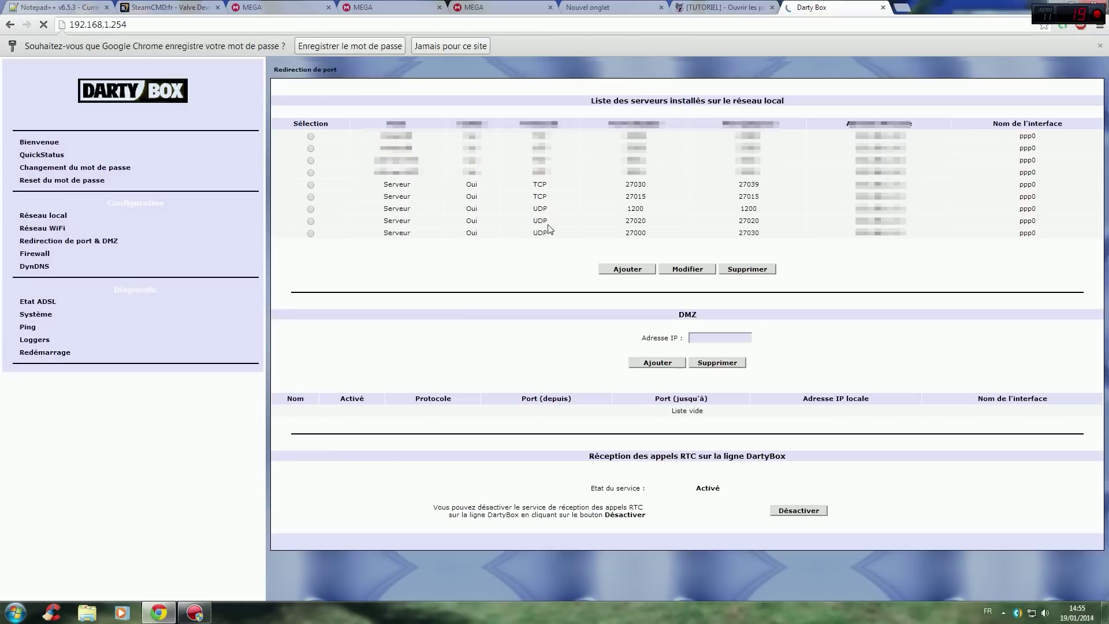
Check the MEGA download, close the new, Darty Box and tutorial tabs, and minimize Chrome.
{"action": "left_click", "coordinate": [393, 7]}
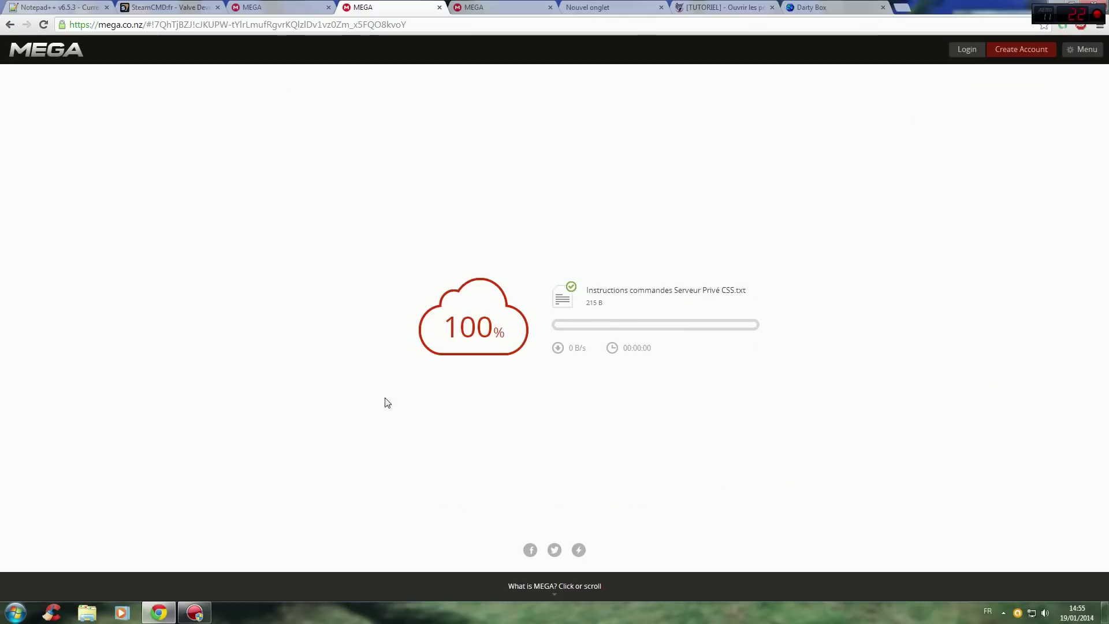
{"action": "left_click", "coordinate": [810, 7]}
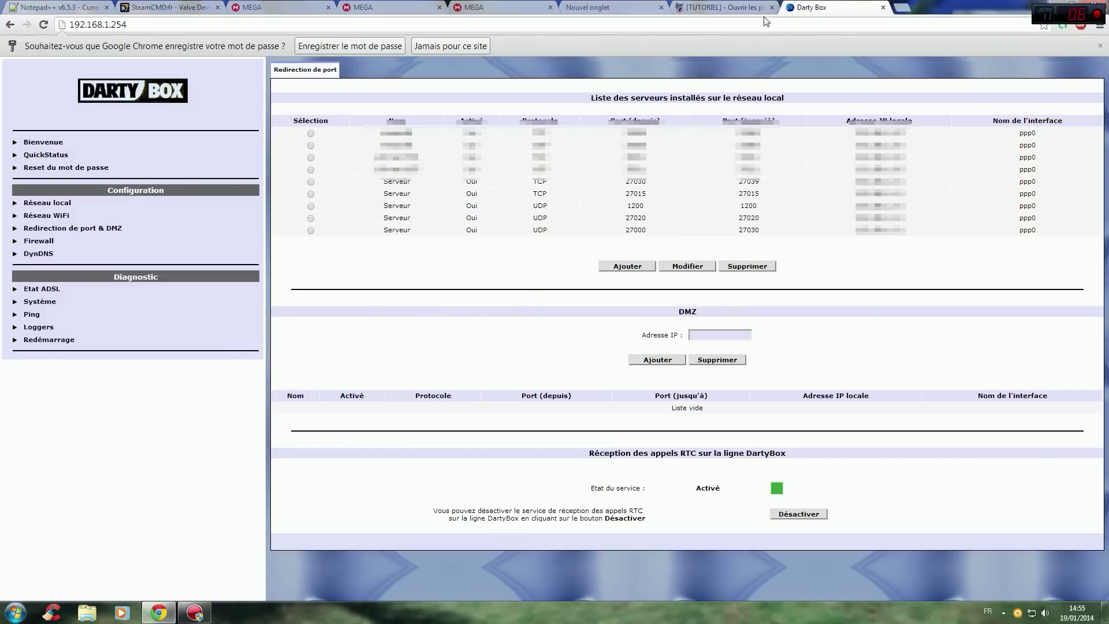
{"action": "left_click", "coordinate": [661, 7]}
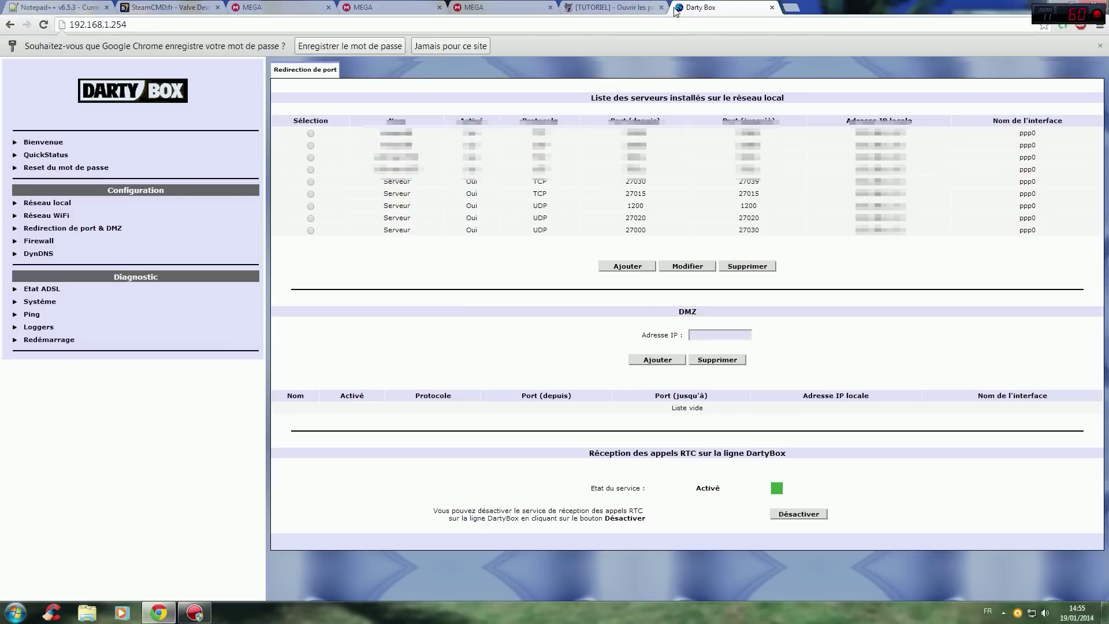
{"action": "left_click", "coordinate": [772, 8]}
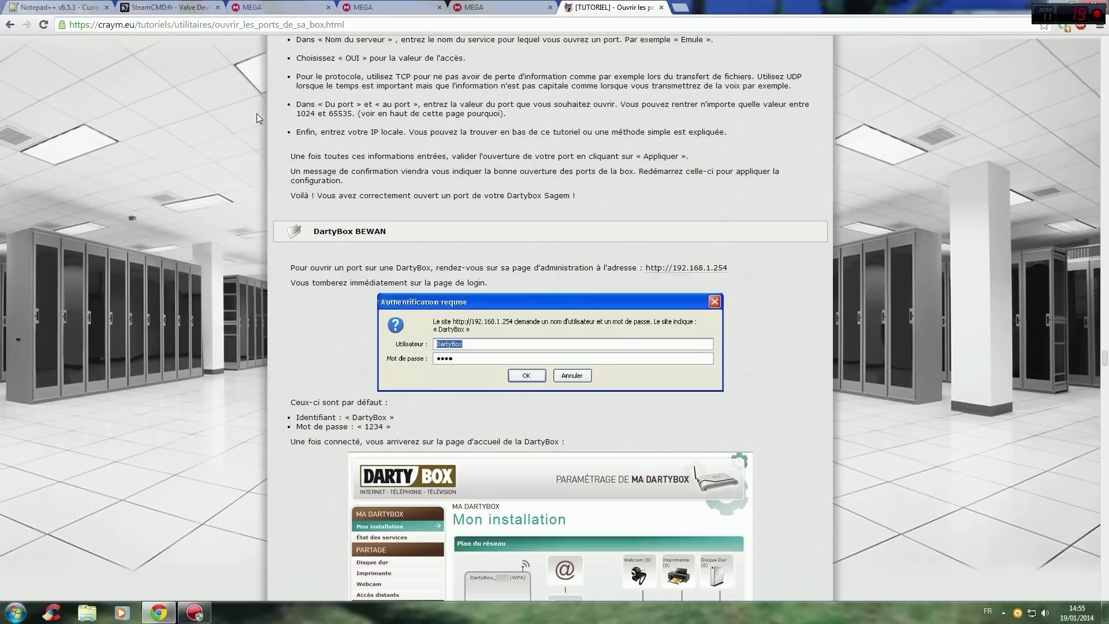
{"action": "left_click", "coordinate": [661, 7]}
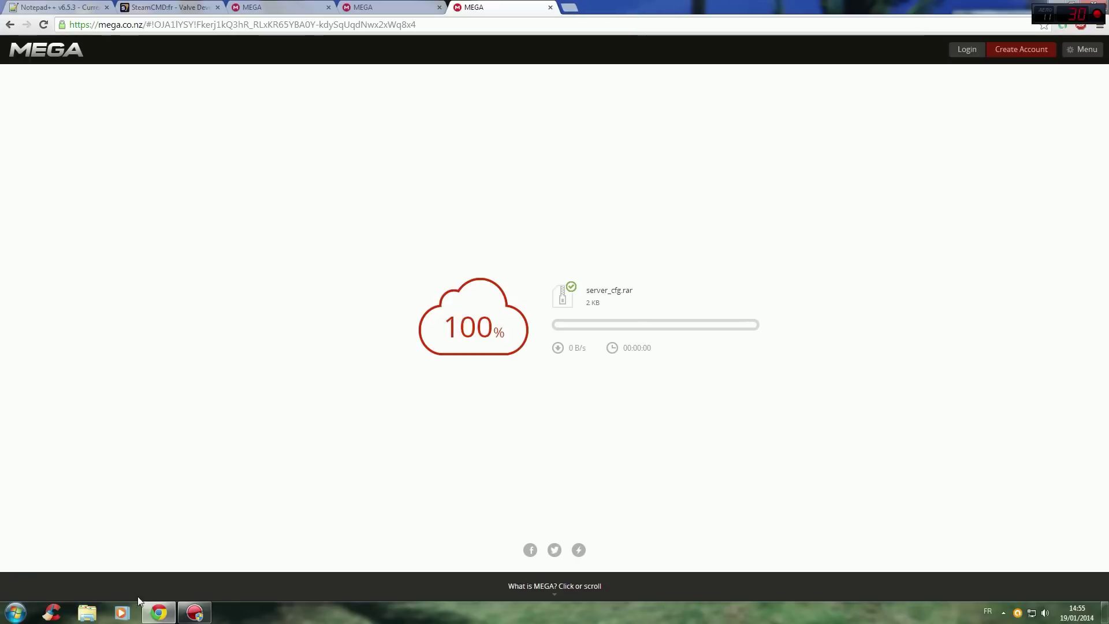
{"action": "left_click", "coordinate": [157, 615]}
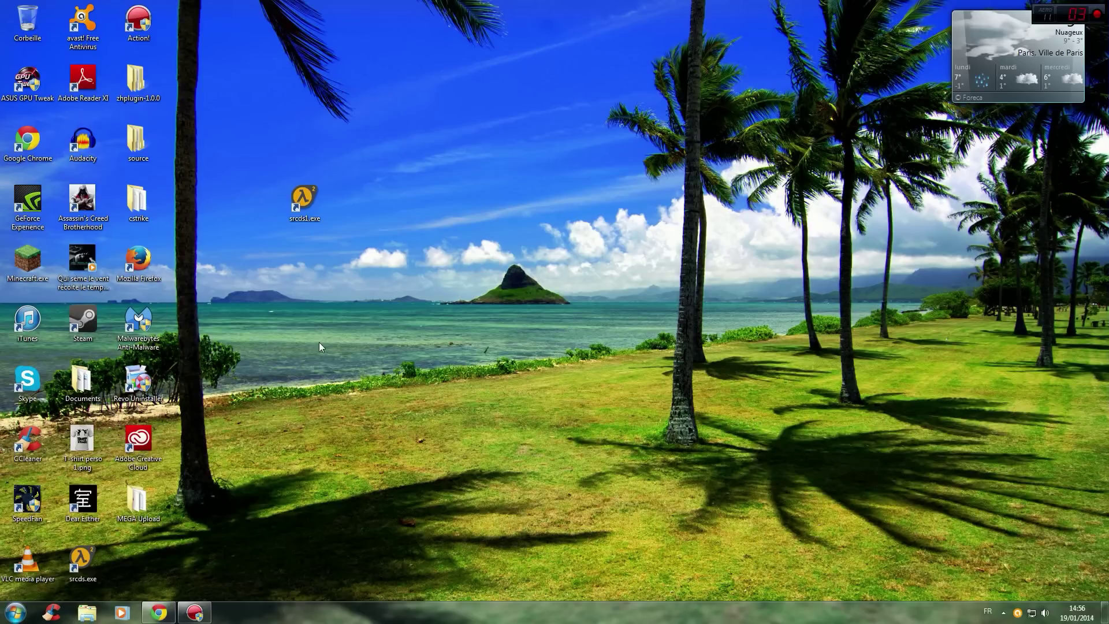
Create 'Nouveau document texte.txt' on the desktop and open it in Notepad, leaving it blank.
{"action": "right_click", "coordinate": [430, 314]}
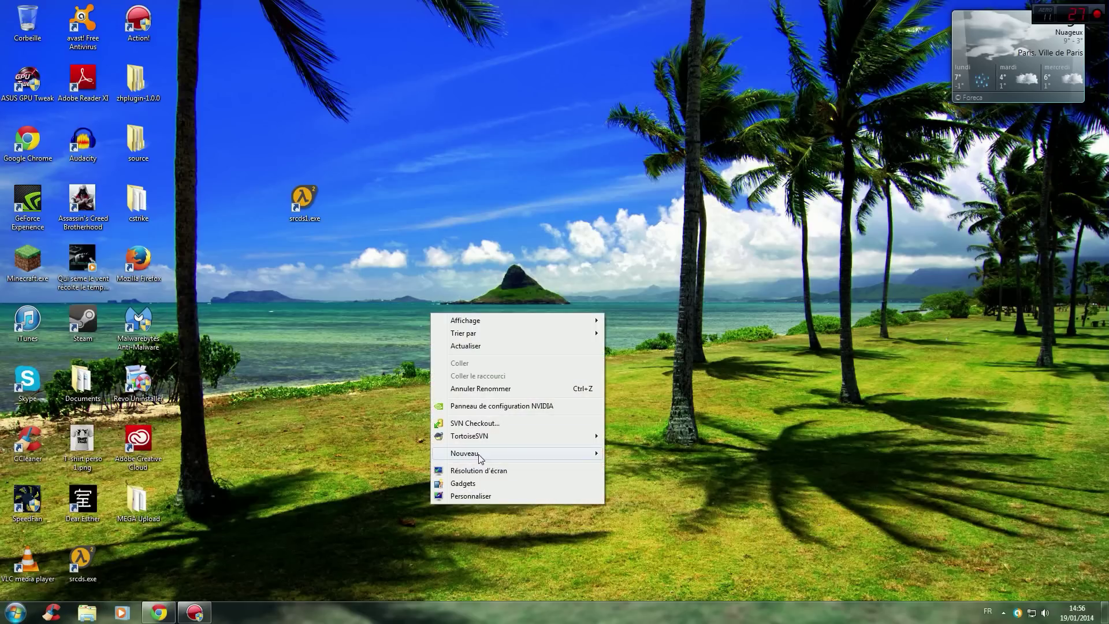
{"action": "mouse_move", "coordinate": [587, 453]}
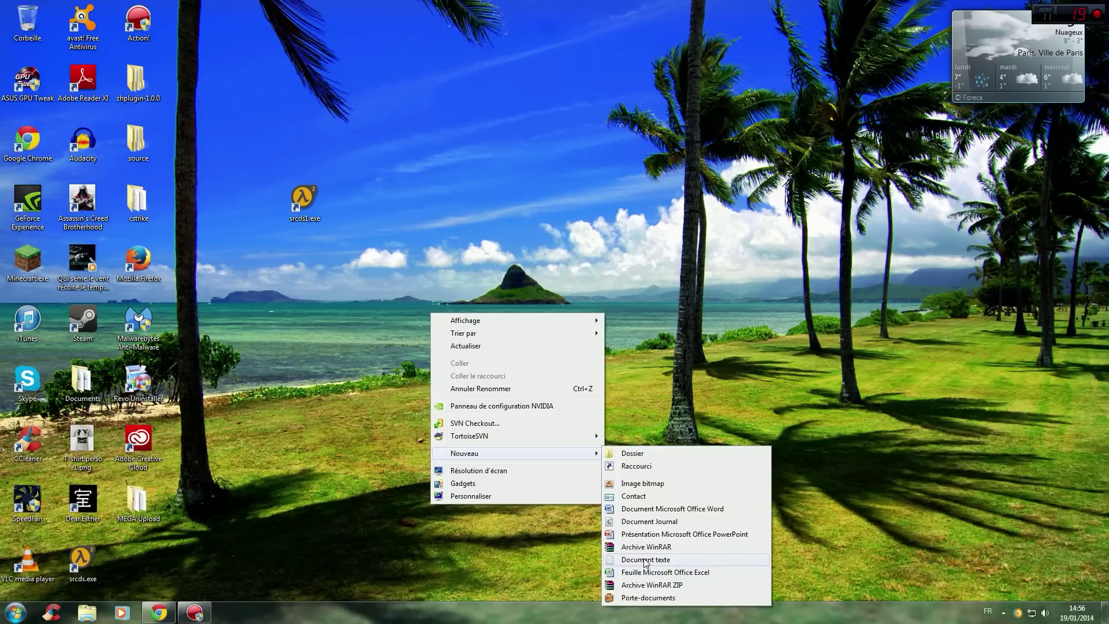
{"action": "left_click", "coordinate": [644, 559]}
{"action": "key", "text": "Return"}
{"action": "double_click", "coordinate": [470, 319]}
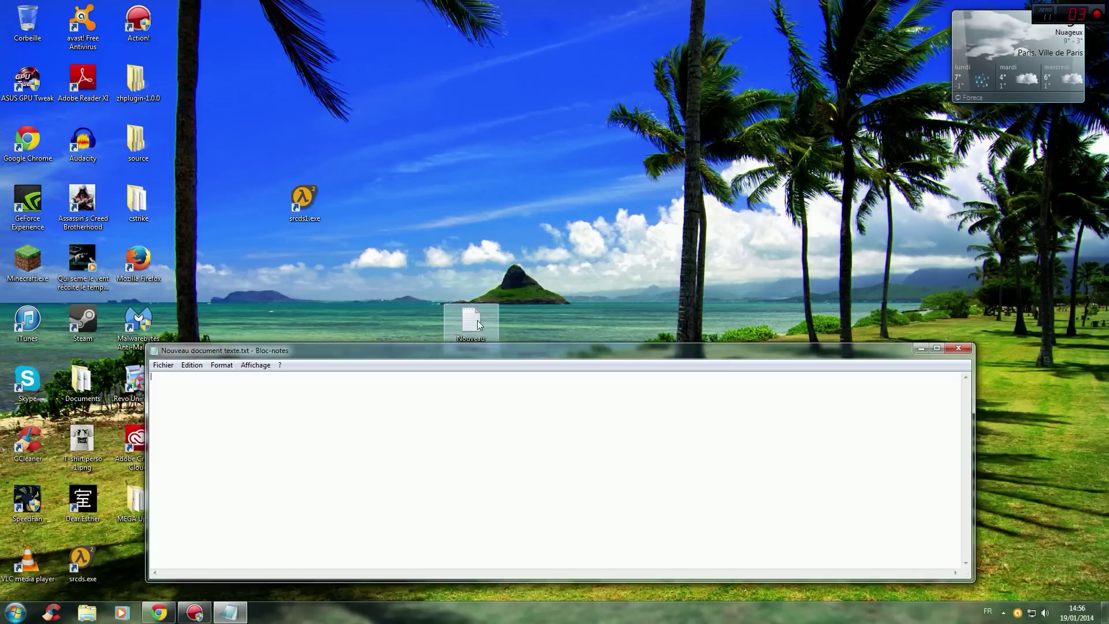
{"action": "type", "text": "Adresse"}
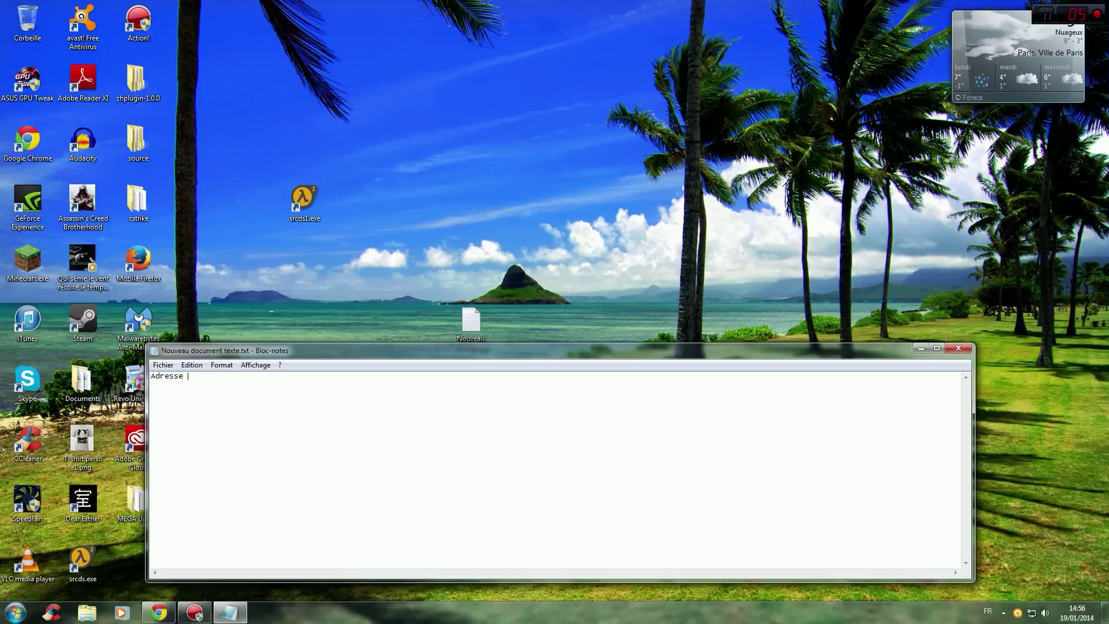
{"action": "type", "text": " IP:"}
{"action": "key", "text": "BackSpace"}
{"action": "key", "text": "BackSpace"}
{"action": "key", "text": "BackSpace"}
{"action": "key", "text": "BackSpace"}
{"action": "key", "text": "BackSpace"}
{"action": "key", "text": "BackSpace"}
{"action": "key", "text": "BackSpace"}
{"action": "key", "text": "BackSpace"}
{"action": "key", "text": "BackSpace"}
{"action": "key", "text": "BackSpace"}
{"action": "key", "text": "BackSpace"}
{"action": "left_click", "coordinate": [159, 613]}
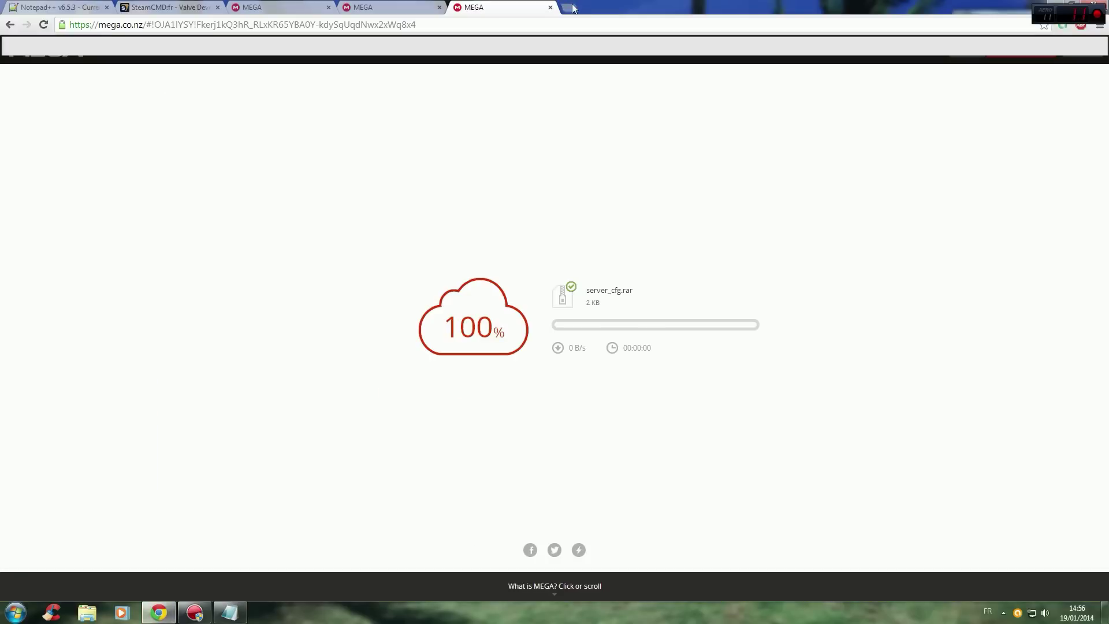
Search 'monip', open mon-ip.com, and copy the displayed public IP address.
{"action": "left_click", "coordinate": [570, 7]}
{"action": "type", "text": "monip"}
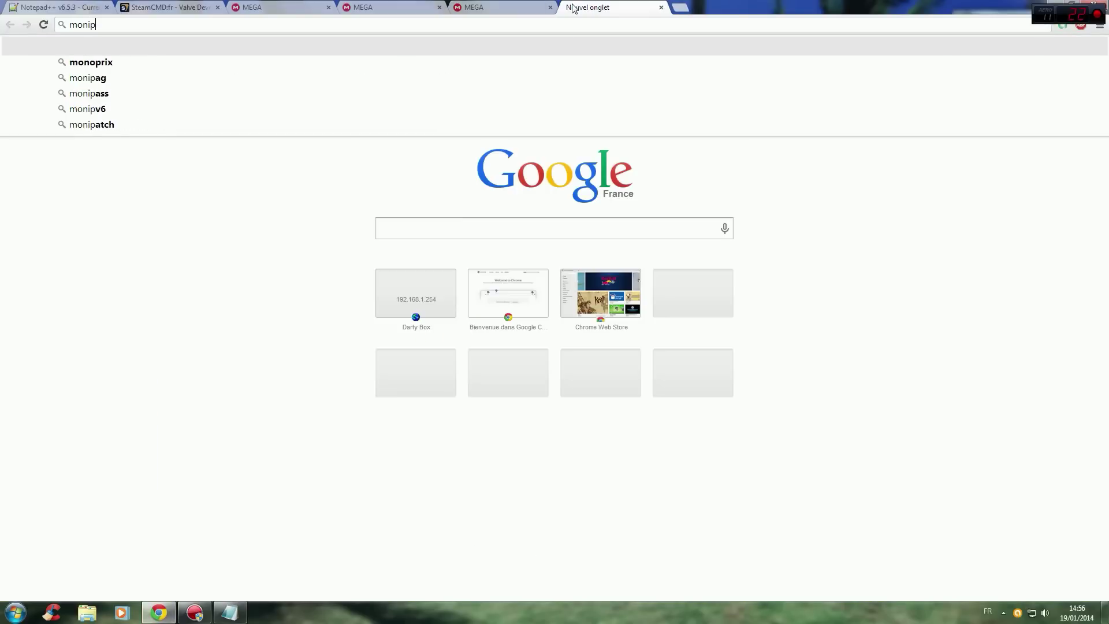
{"action": "key", "text": "Return"}
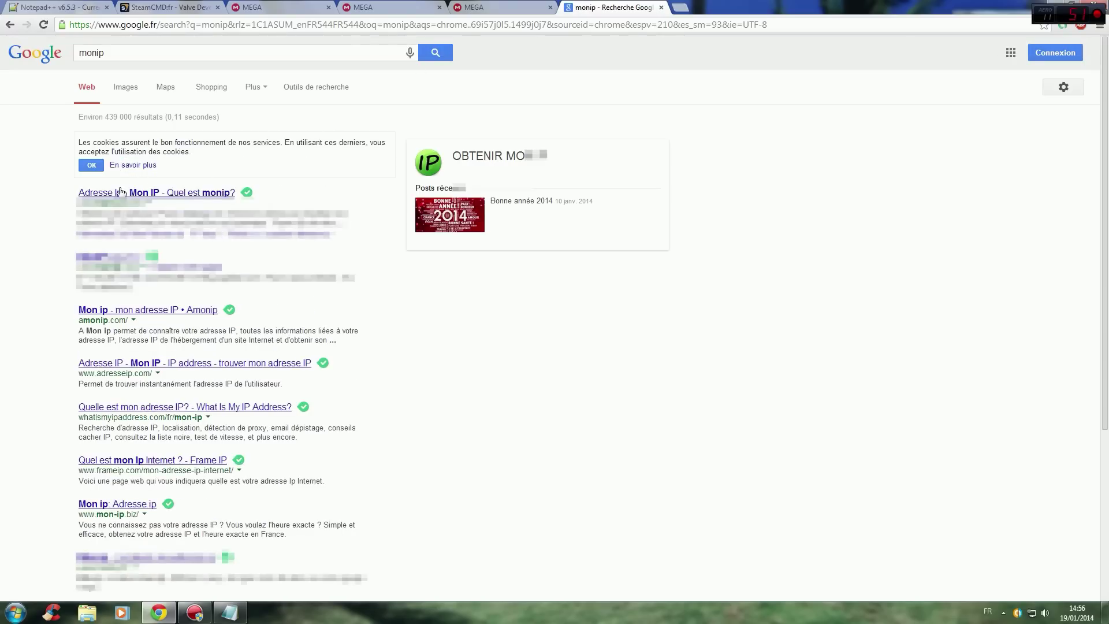
{"action": "left_click", "coordinate": [185, 192]}
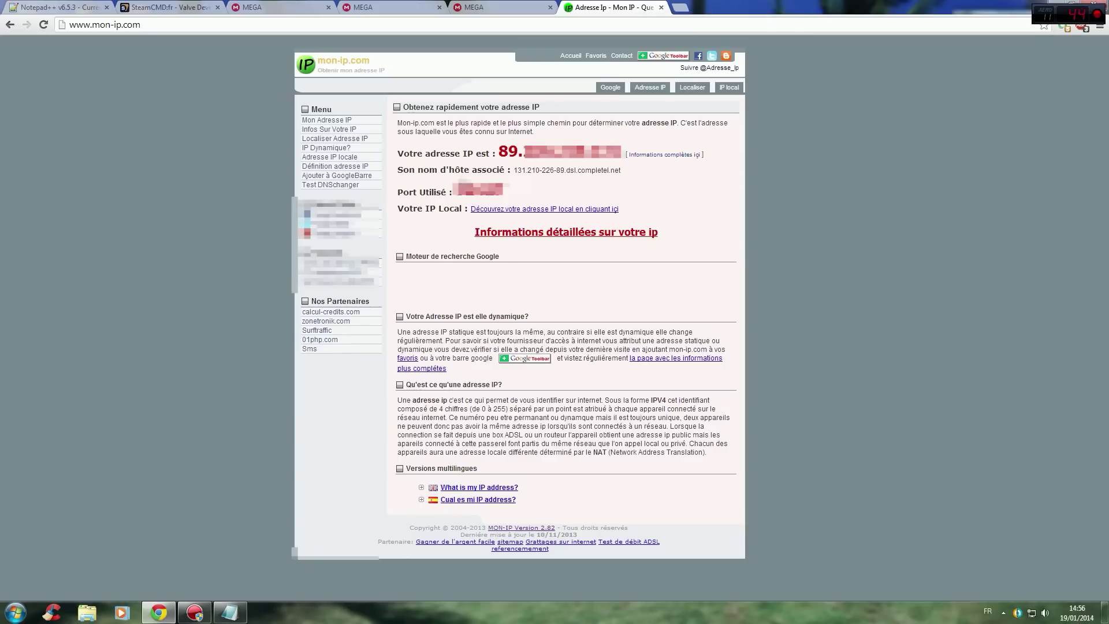
{"action": "left_click_drag", "start_coordinate": [494, 152], "coordinate": [626, 154]}
{"action": "right_click", "coordinate": [601, 152]}
{"action": "left_click", "coordinate": [611, 159]}
{"action": "left_click", "coordinate": [159, 613]}
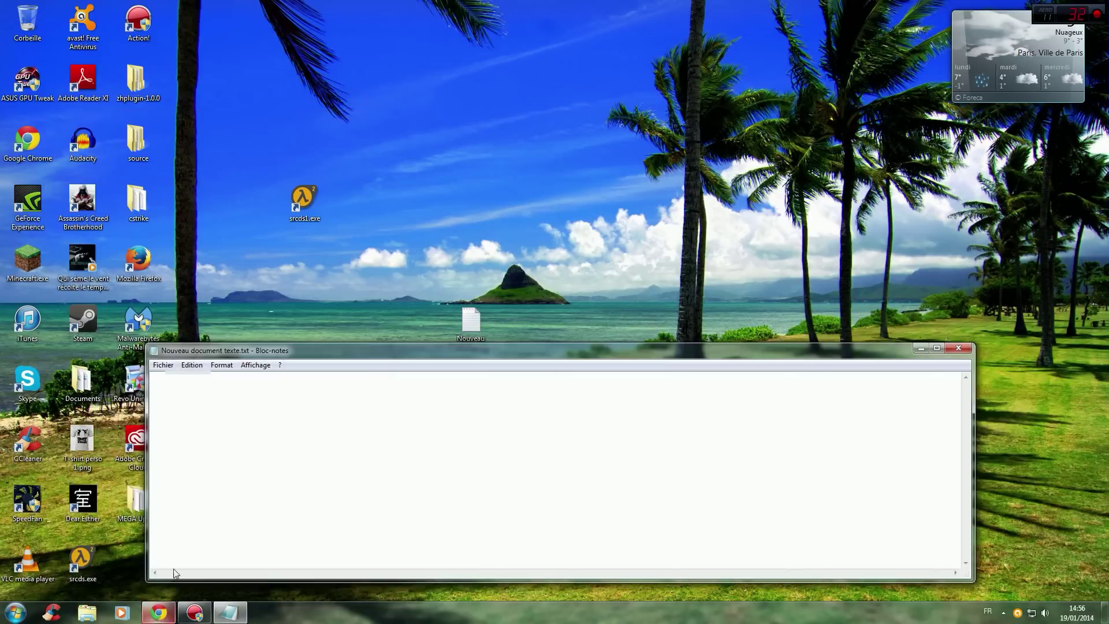
Paste the copied public IP address into the note and append :27015.
{"action": "left_click", "coordinate": [220, 394]}
{"action": "right_click", "coordinate": [220, 394]}
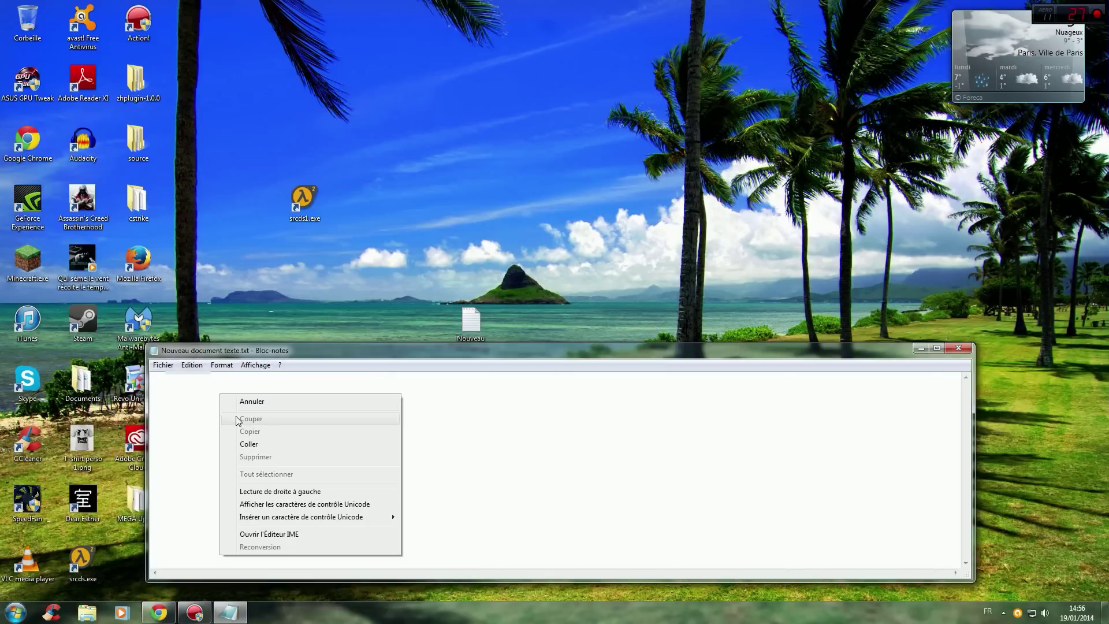
{"action": "left_click", "coordinate": [257, 441]}
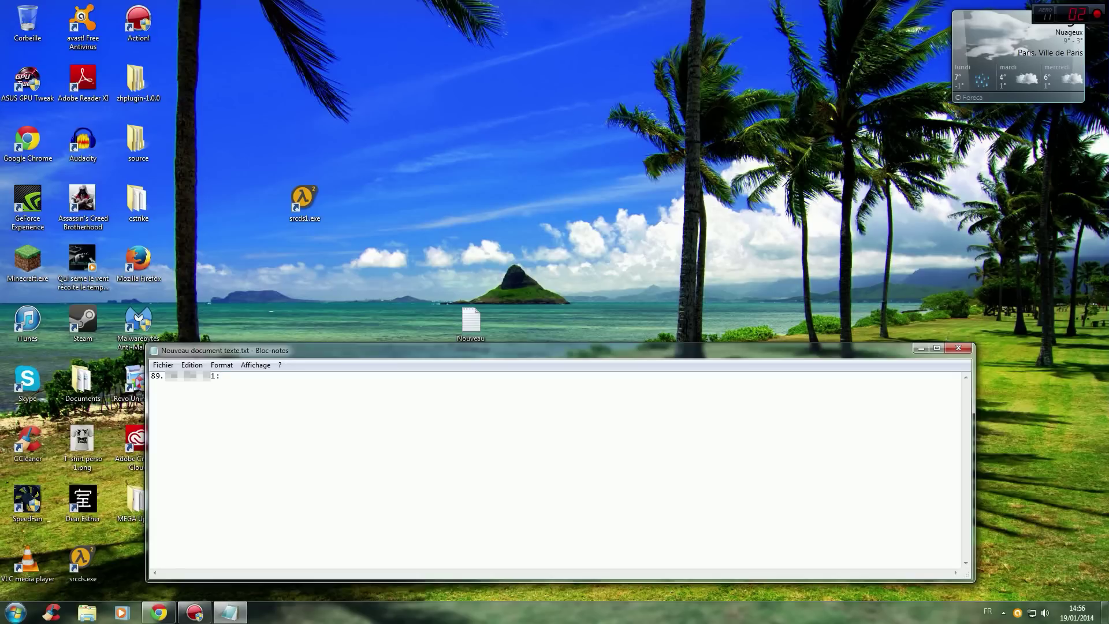
{"action": "type", "text": ":27015"}
Select the IP-and-port line, then minimize the Notepad window.
{"action": "left_click_drag", "start_coordinate": [264, 376], "coordinate": [151, 376]}
{"action": "left_click", "coordinate": [252, 411]}
{"action": "double_click", "coordinate": [269, 377]}
{"action": "left_click", "coordinate": [273, 385]}
{"action": "double_click", "coordinate": [248, 376]}
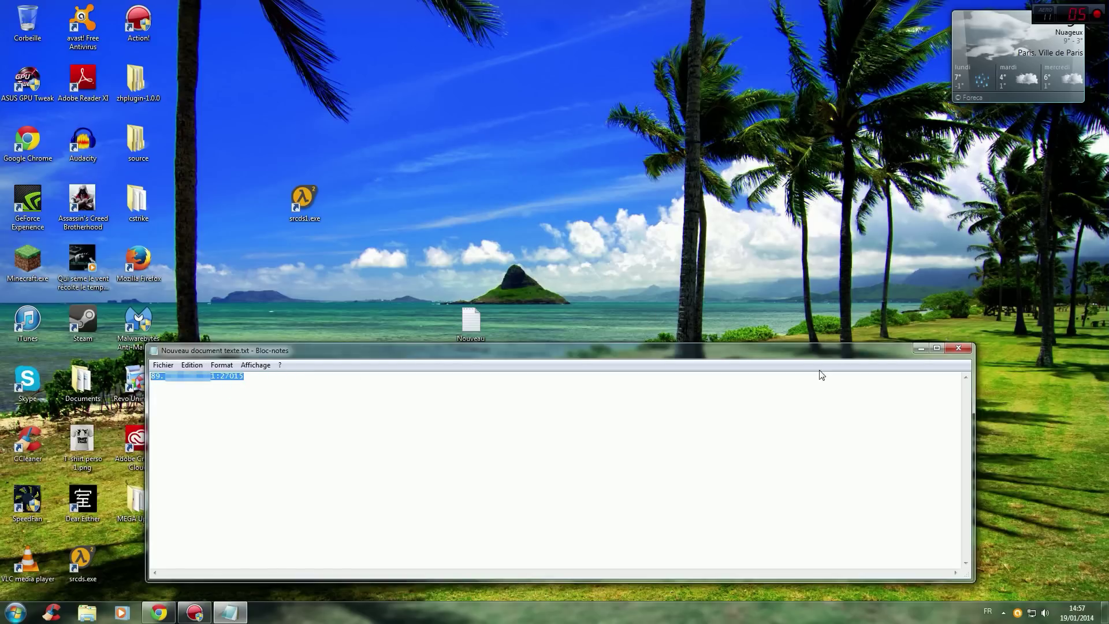
{"action": "left_click", "coordinate": [920, 347]}
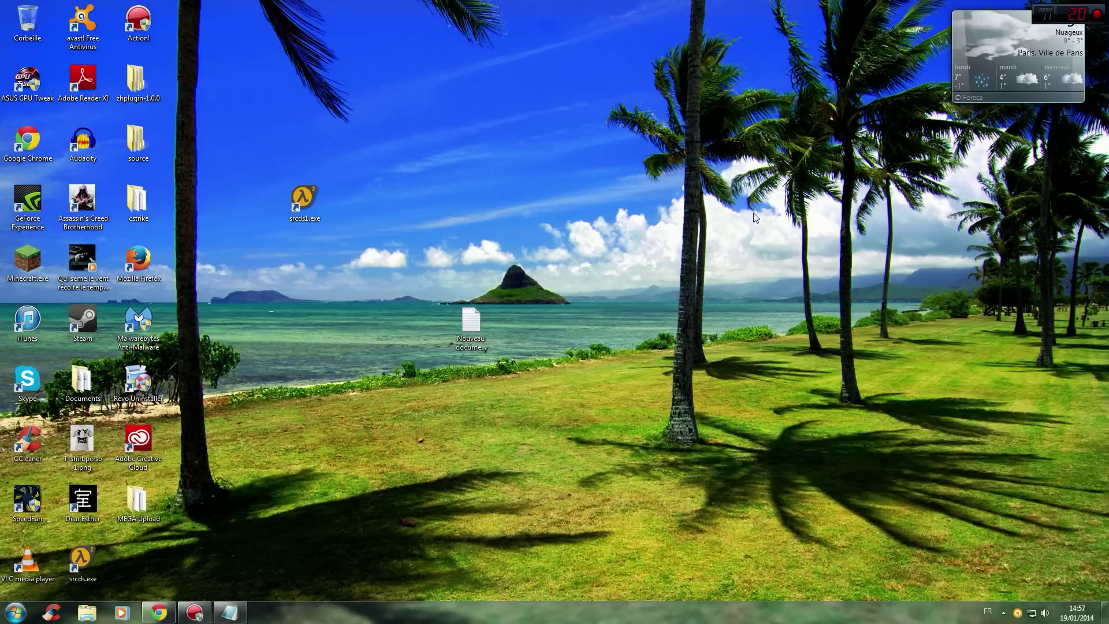